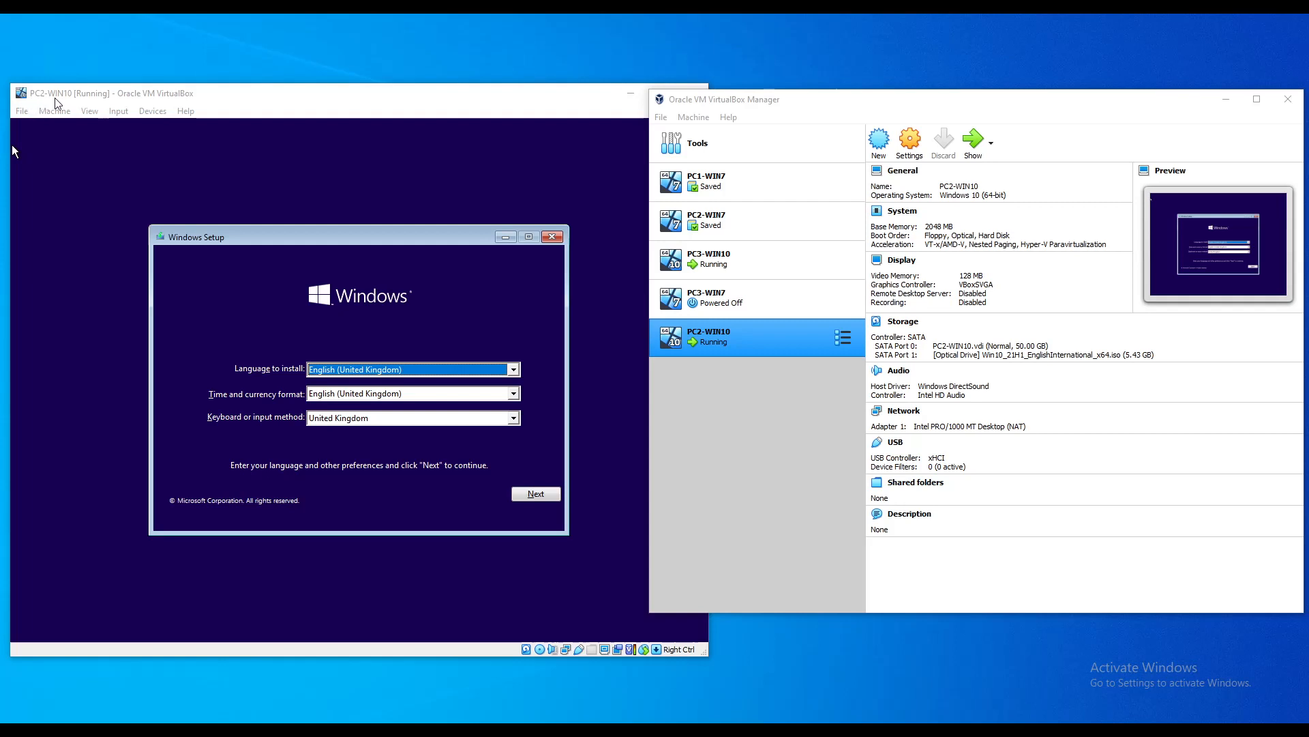
Step: Show PC1-WIN7's details in the VirtualBox Manager, then bring the PC2-WIN10 window forward
left_click(742, 196)
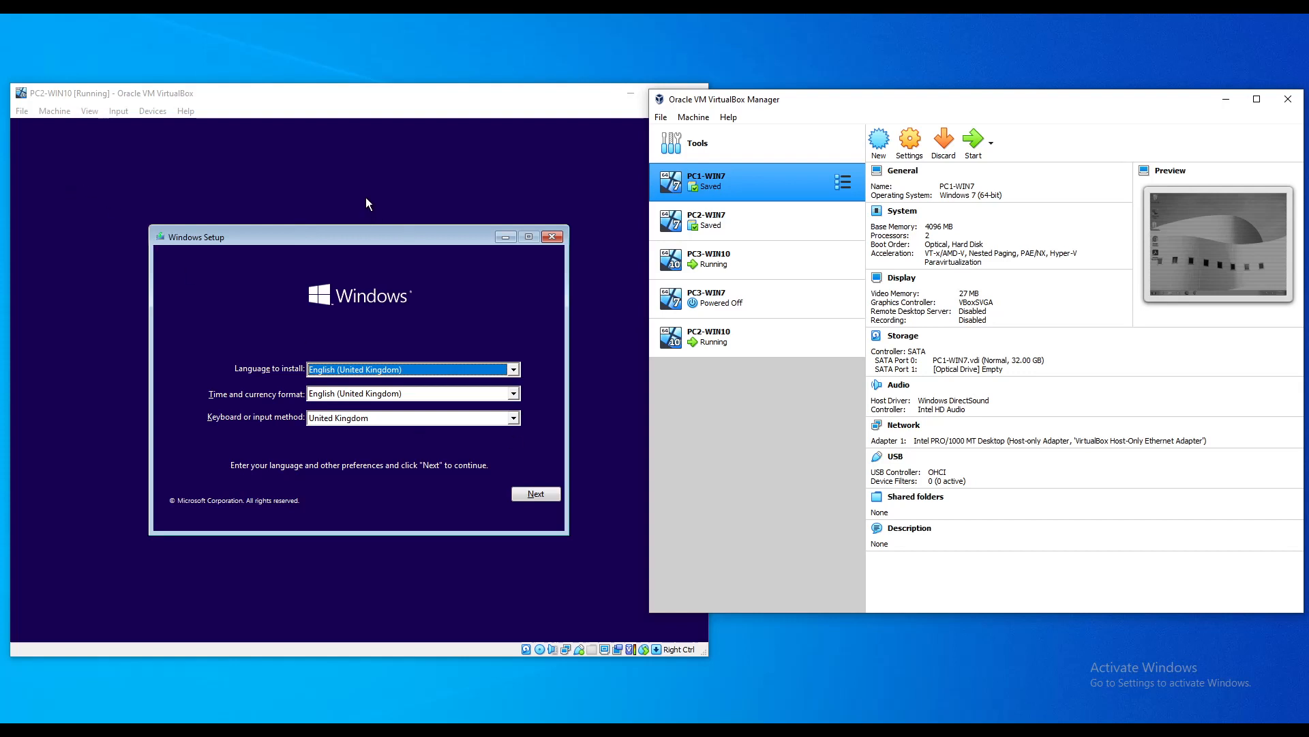
left_click(355, 236)
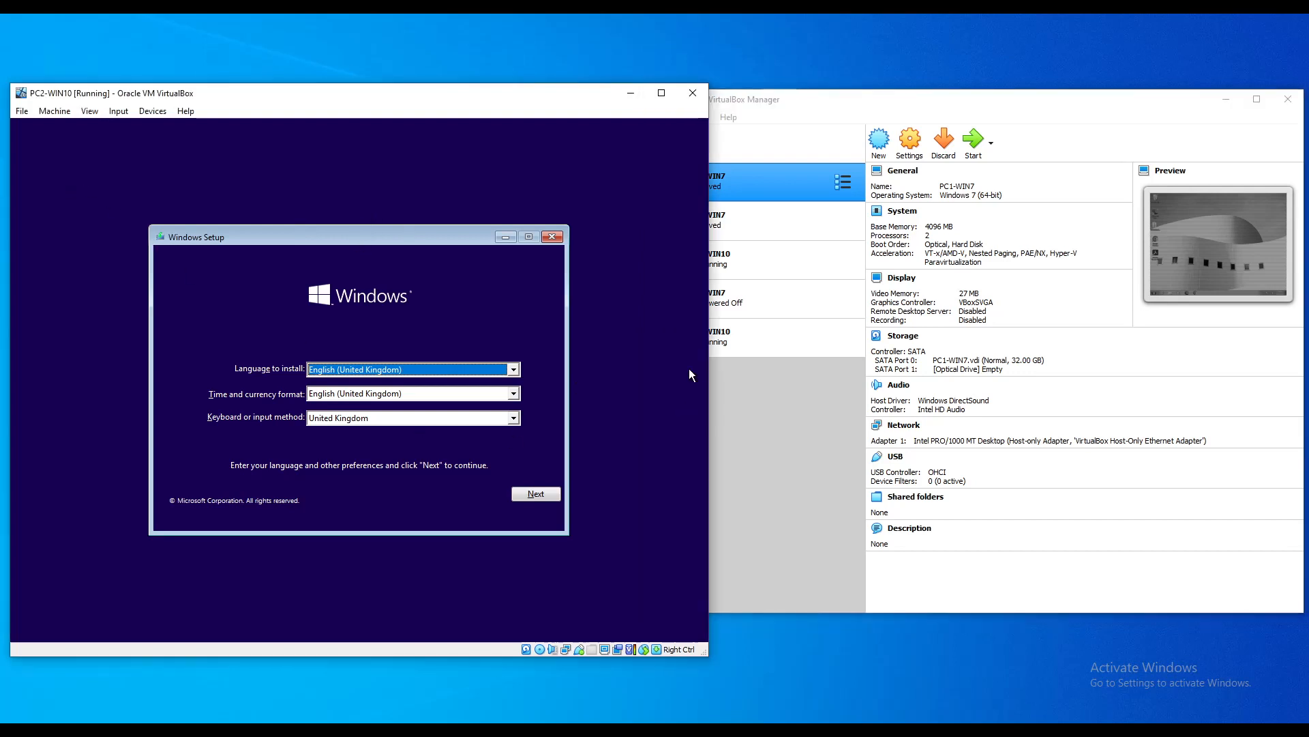
Step: Install Windows 10 Pro with no product key as a custom install on unallocated Drive 0
left_click(538, 494)
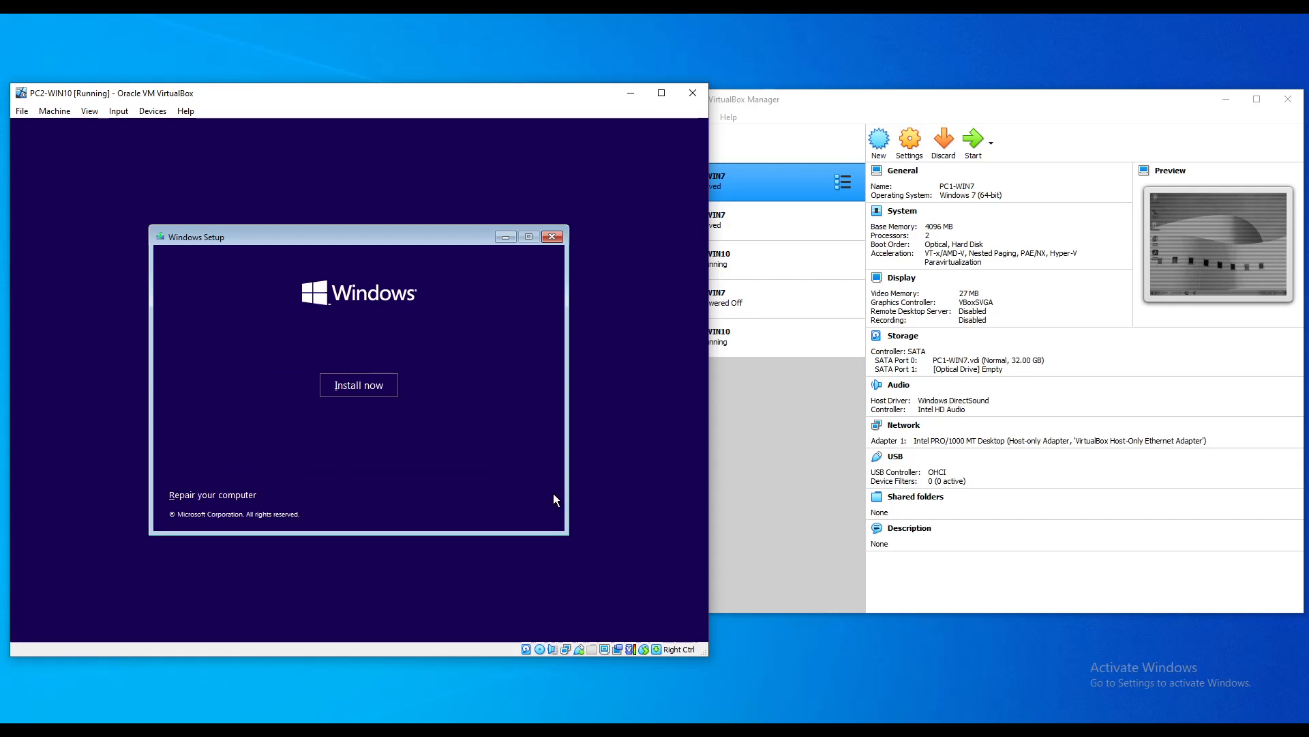
left_click(371, 385)
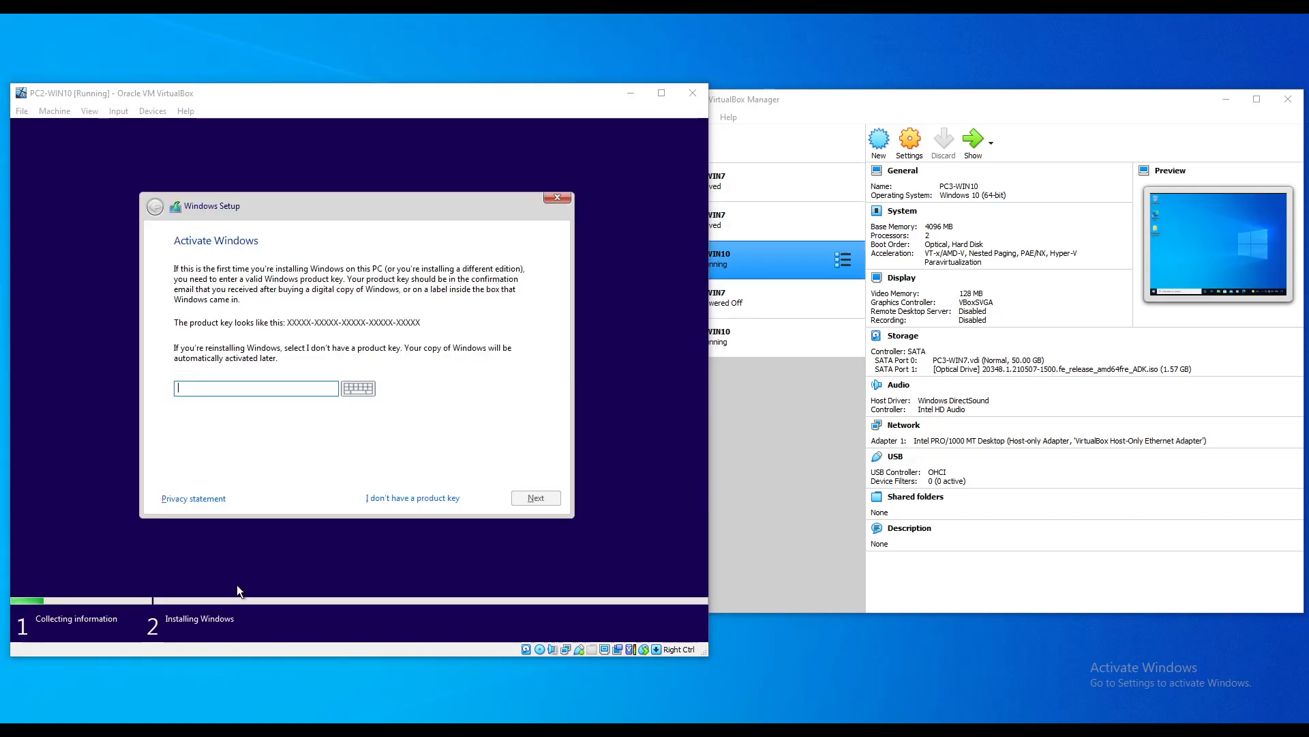
left_click(404, 498)
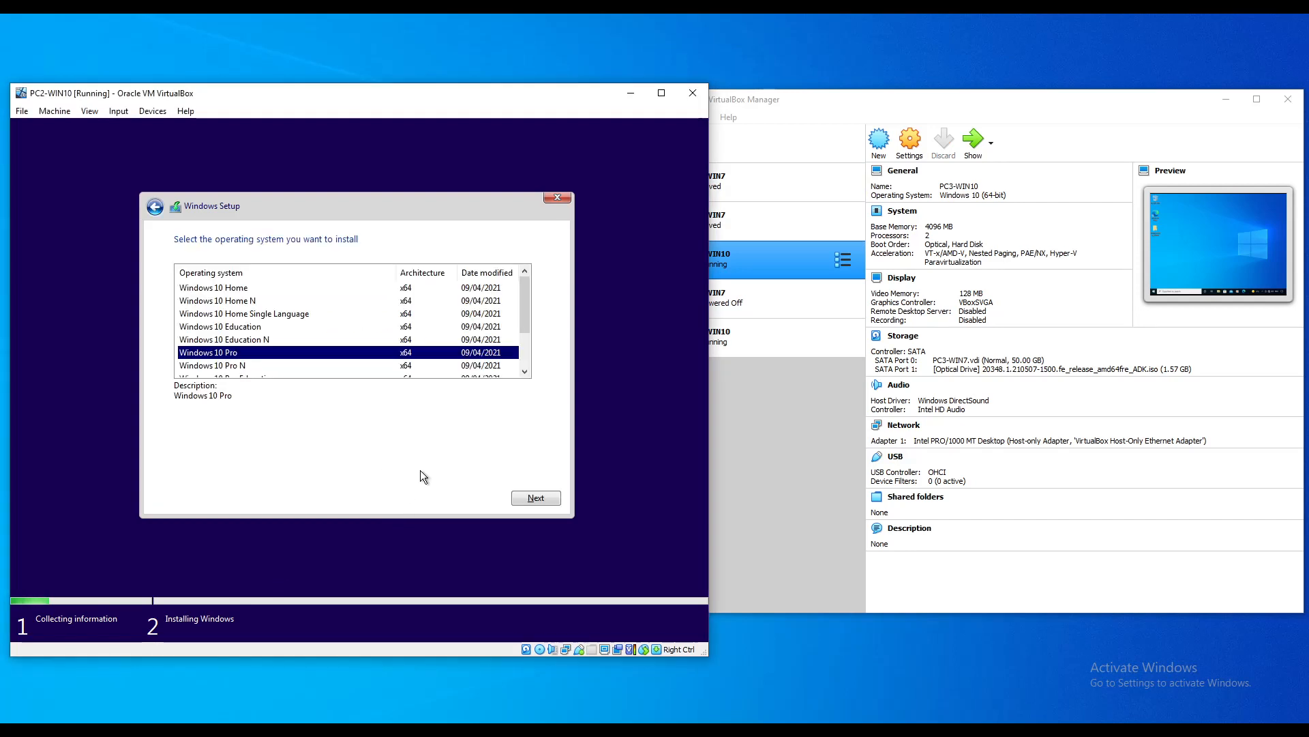
left_click(530, 498)
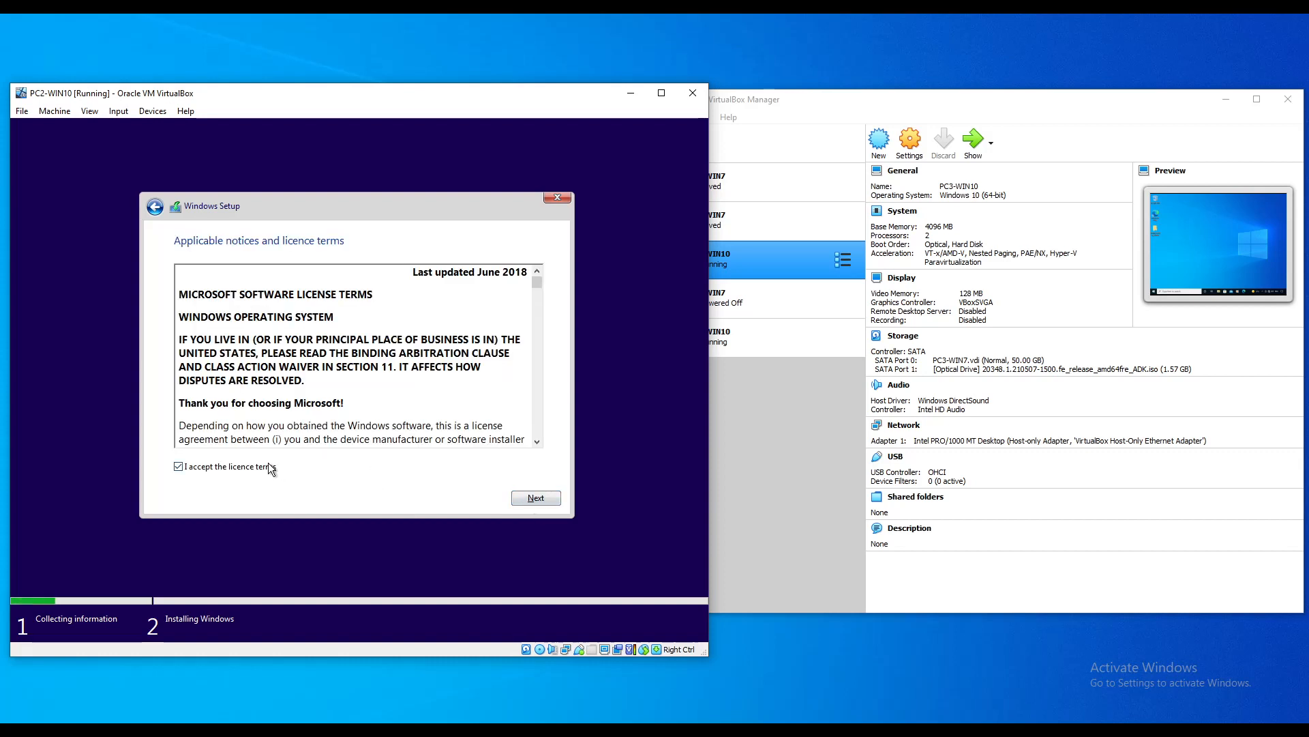
left_click(540, 503)
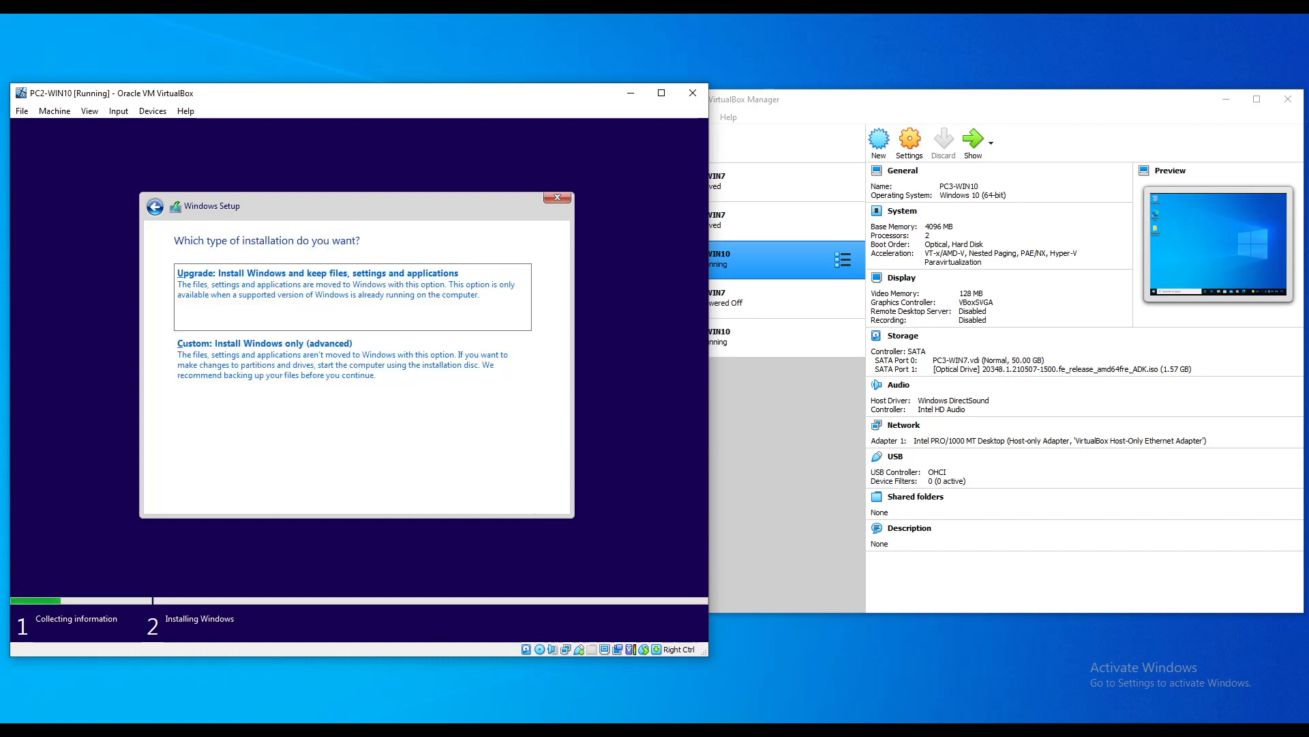
left_click(356, 366)
left_click(538, 500)
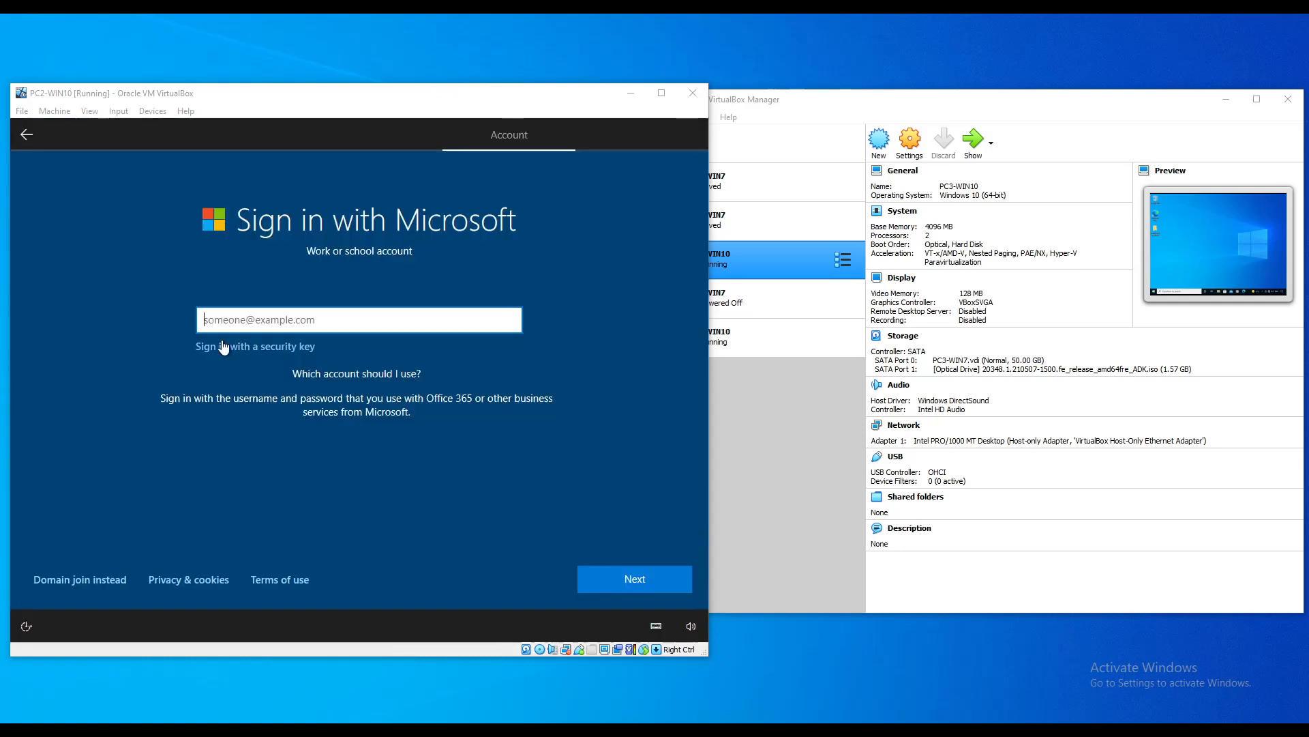
Step: Choose a local account instead and name it Admin
left_click(79, 578)
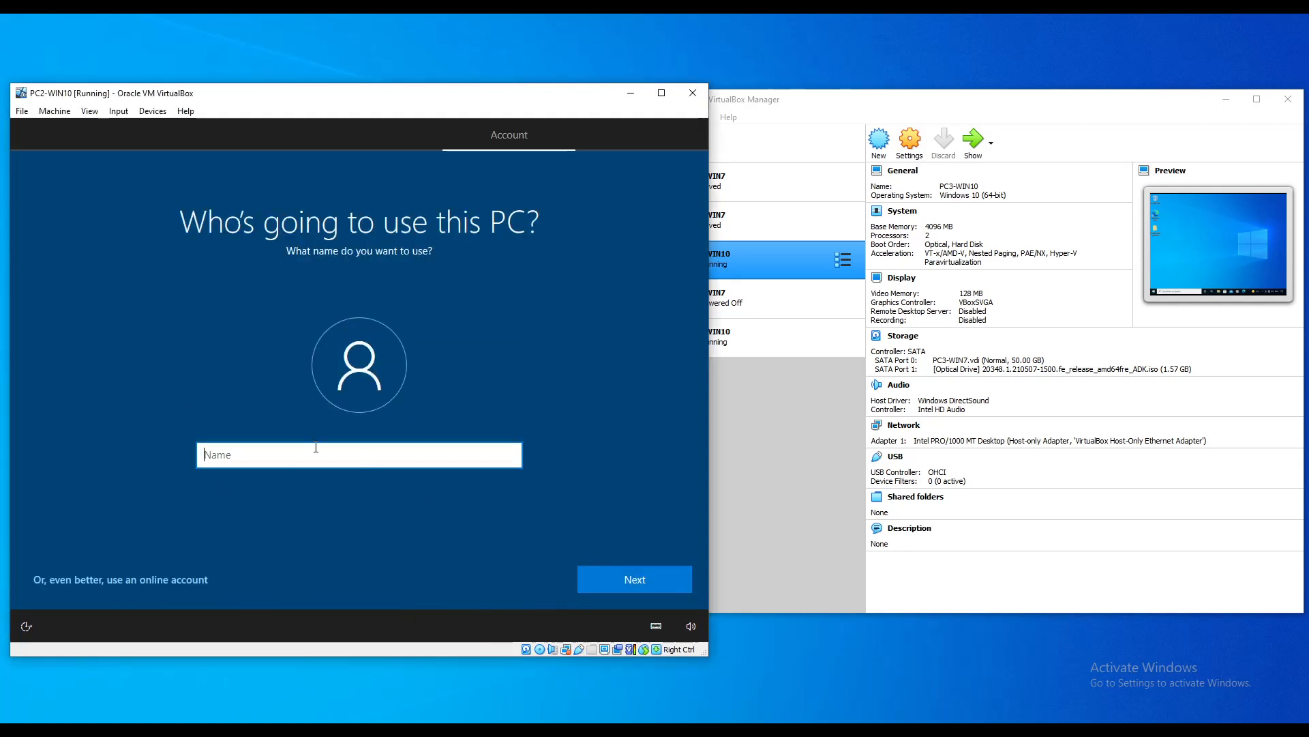
type("Admin")
left_click(648, 581)
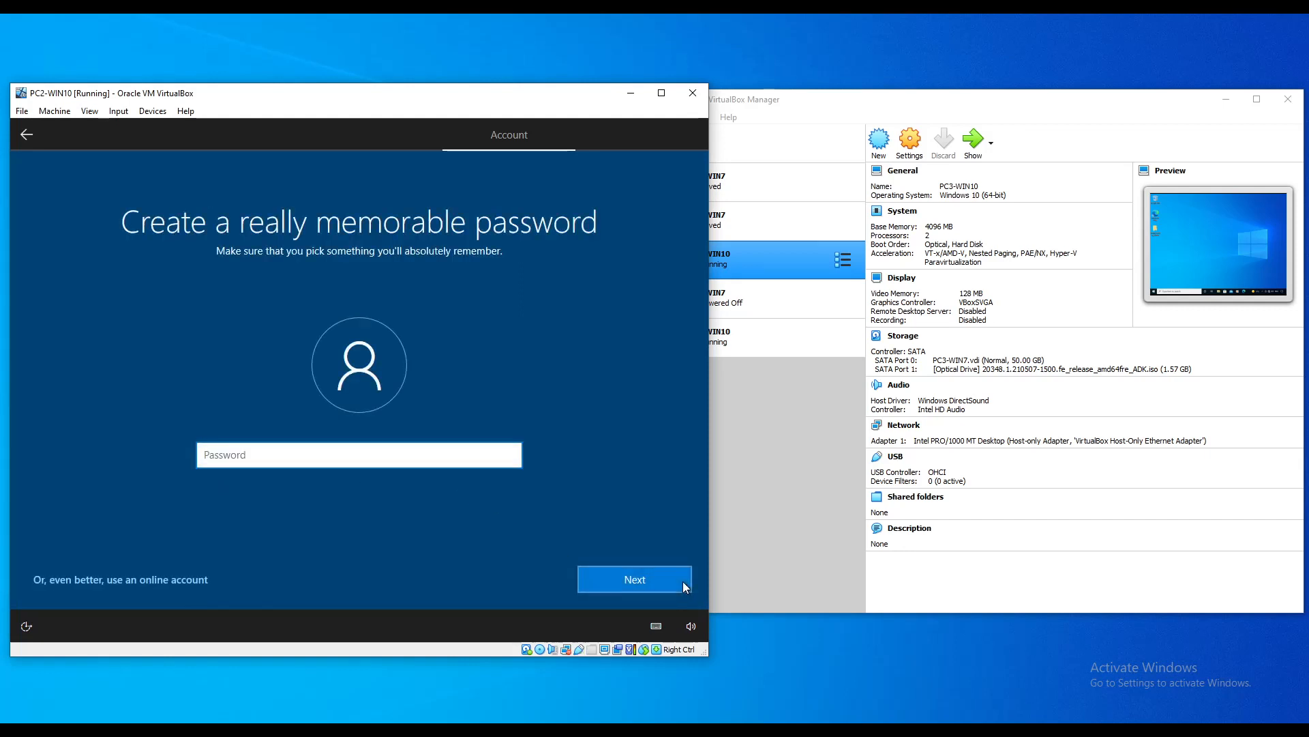
Step: Set and confirm the Admin password, then complete the security questions
type("admin")
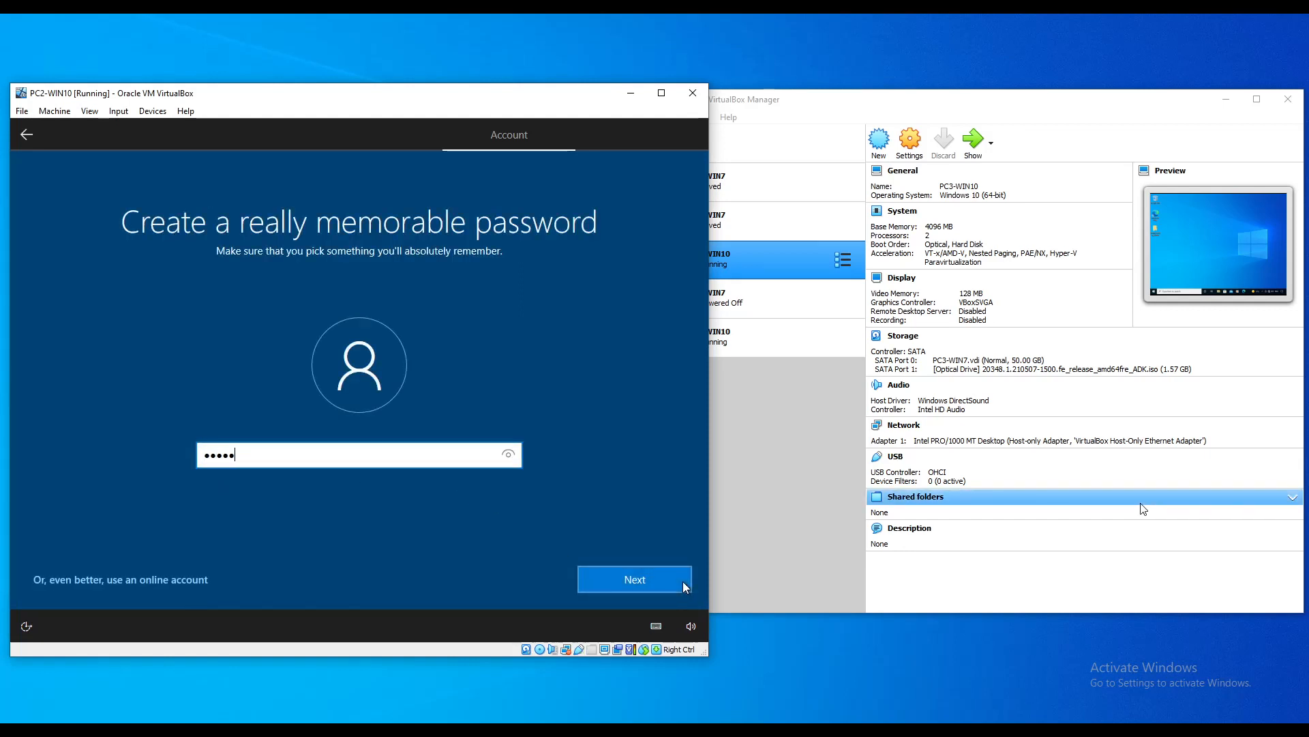
type("•••••")
key("Return")
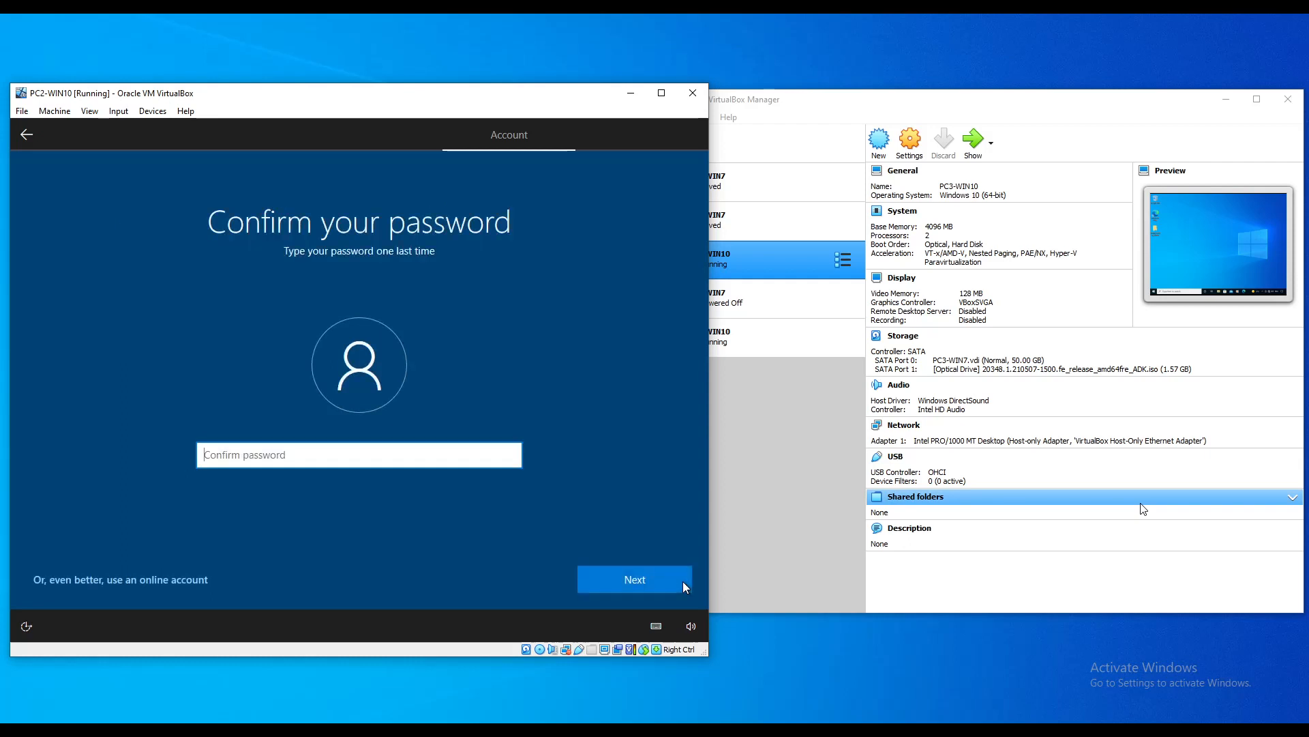
type("••••••••••")
key("Return")
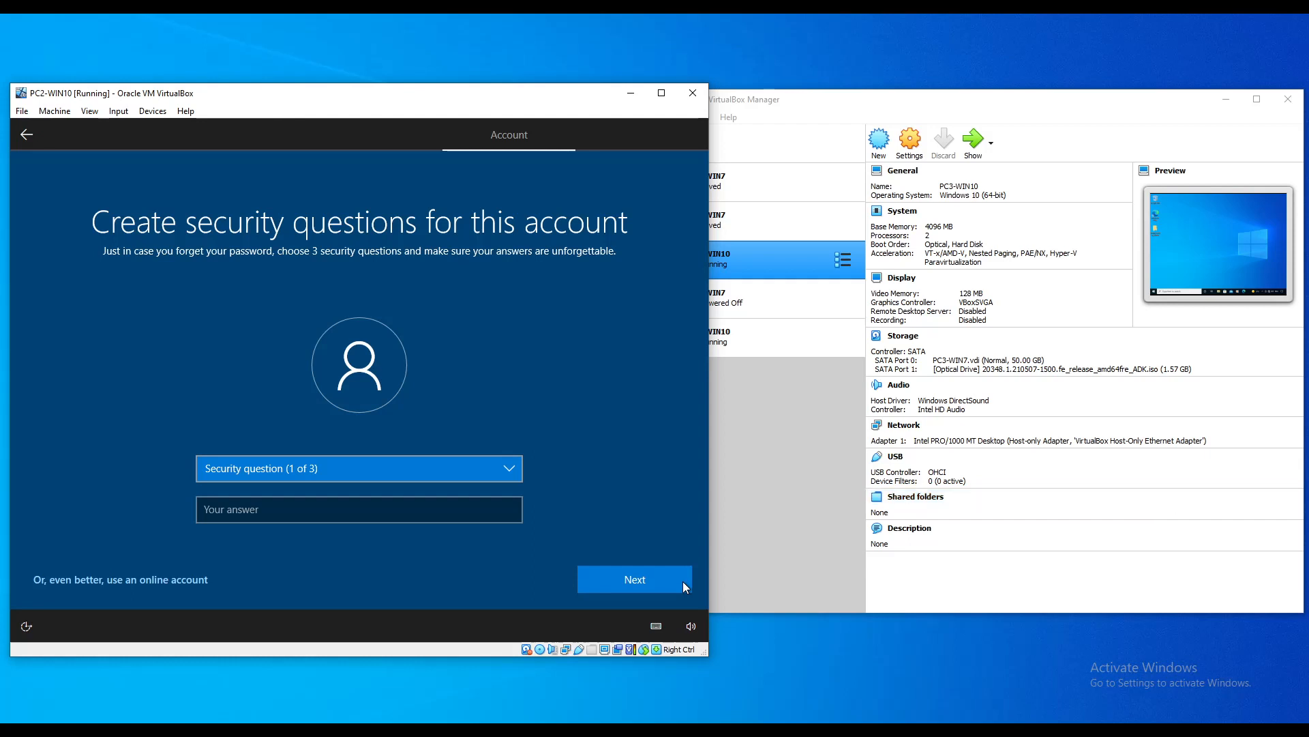
left_click(683, 582)
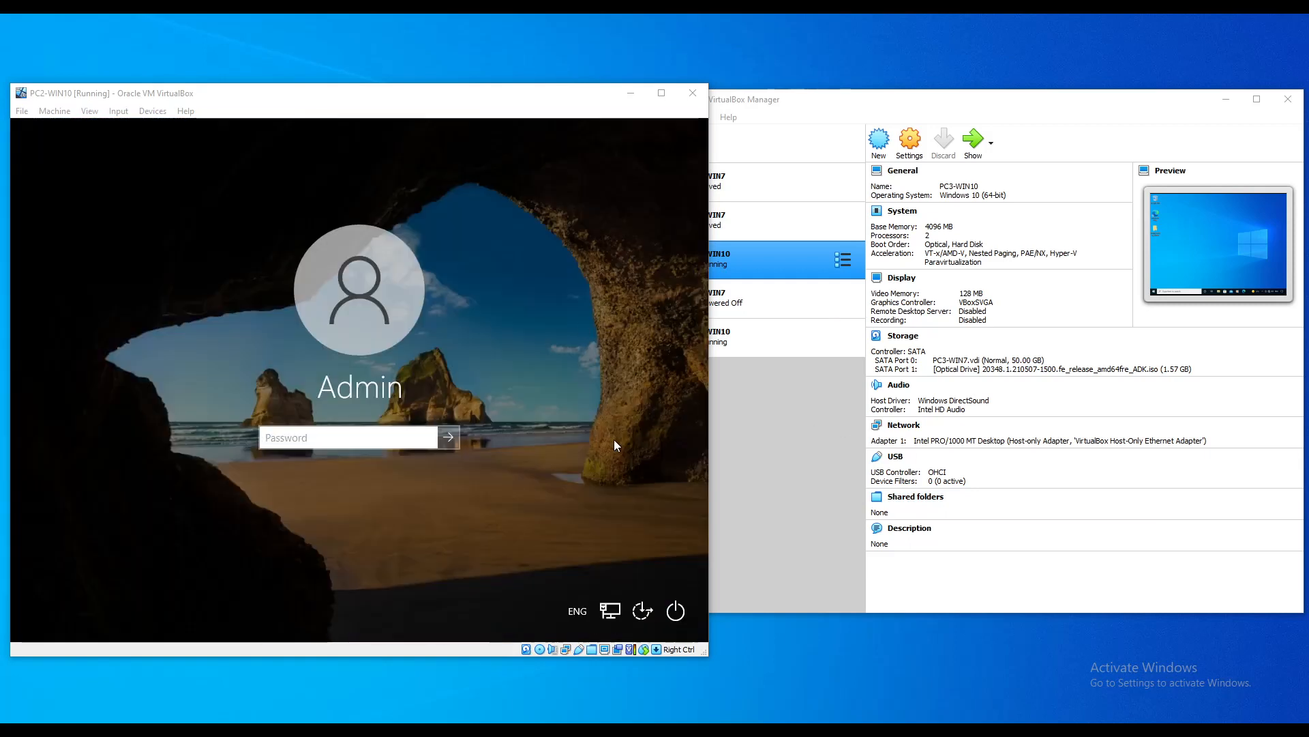
Step: Sign in to PC2-WIN10 with the Admin account password
left_click(354, 443)
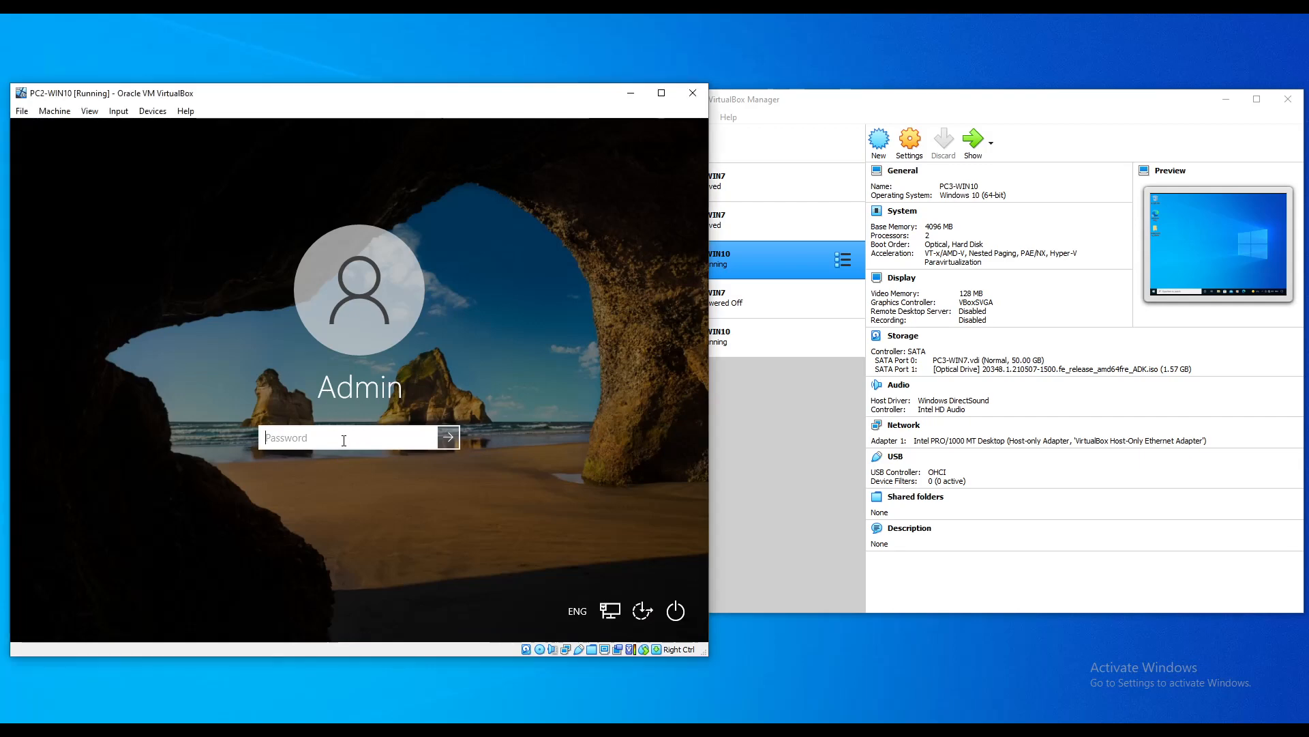
type("*******")
key("Return")
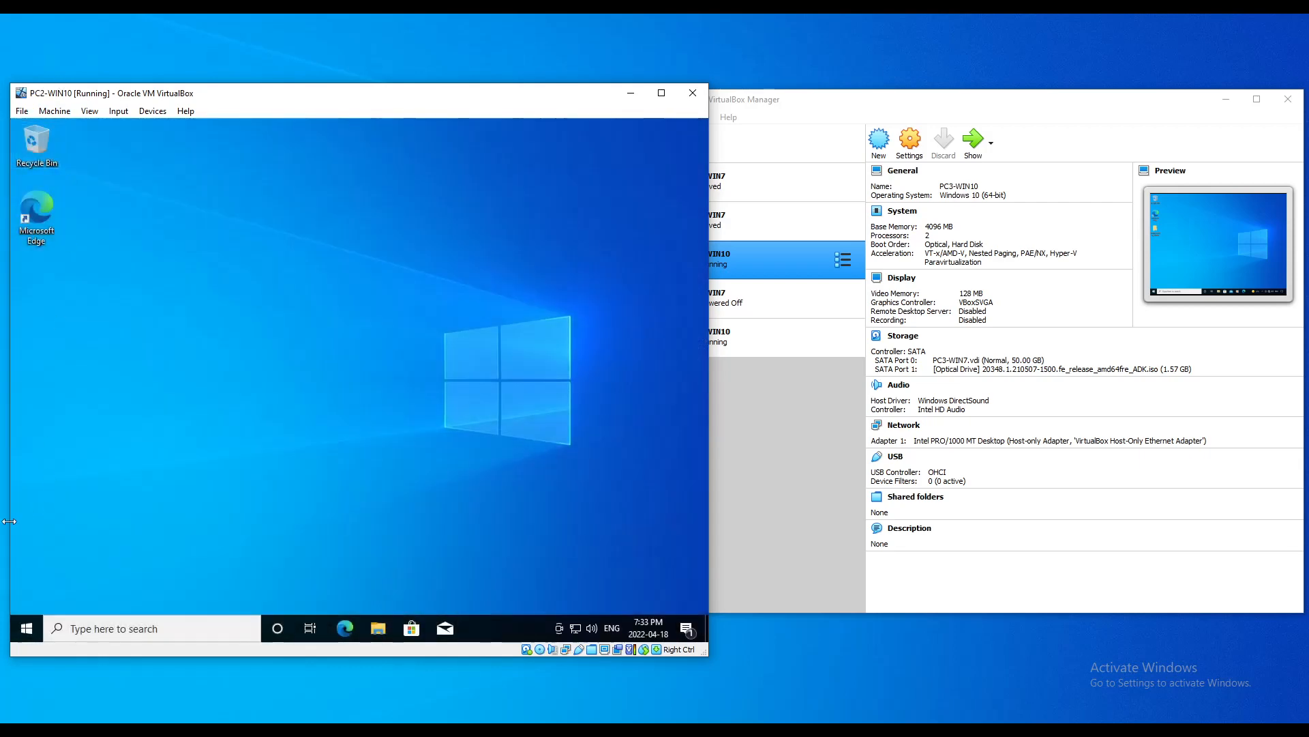
Step: Rename the computer from DESKTOP-OEBDQK3 to PC2-WIN10 via About, and restart now
right_click(31, 626)
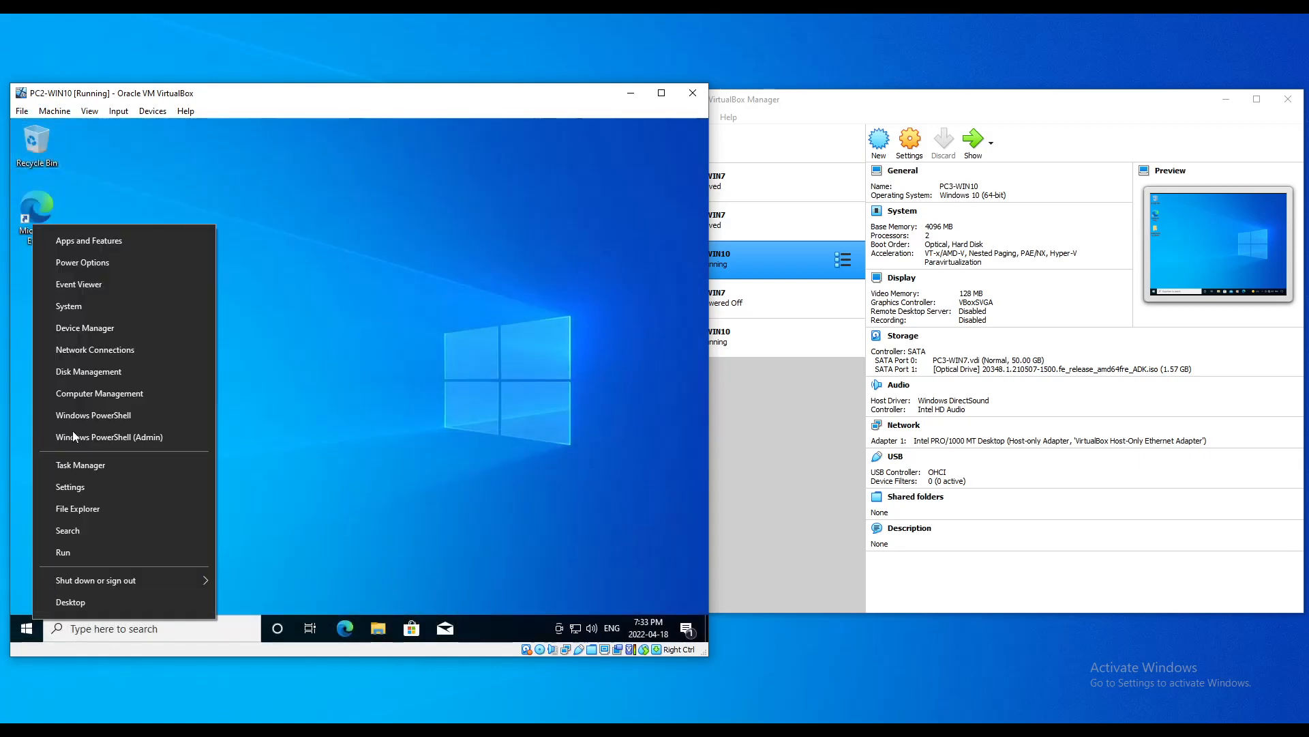
left_click(79, 307)
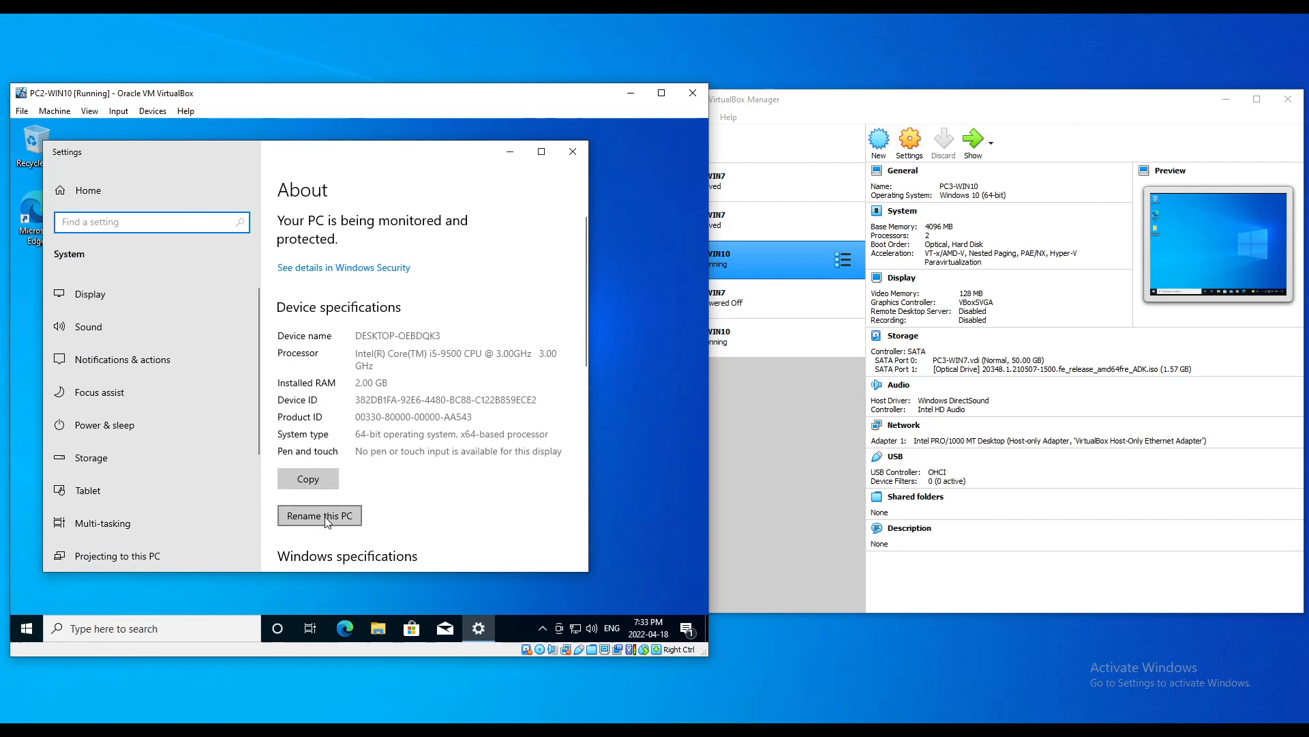
scroll(340, 511, "down", 2)
scroll(432, 320, "up", 2)
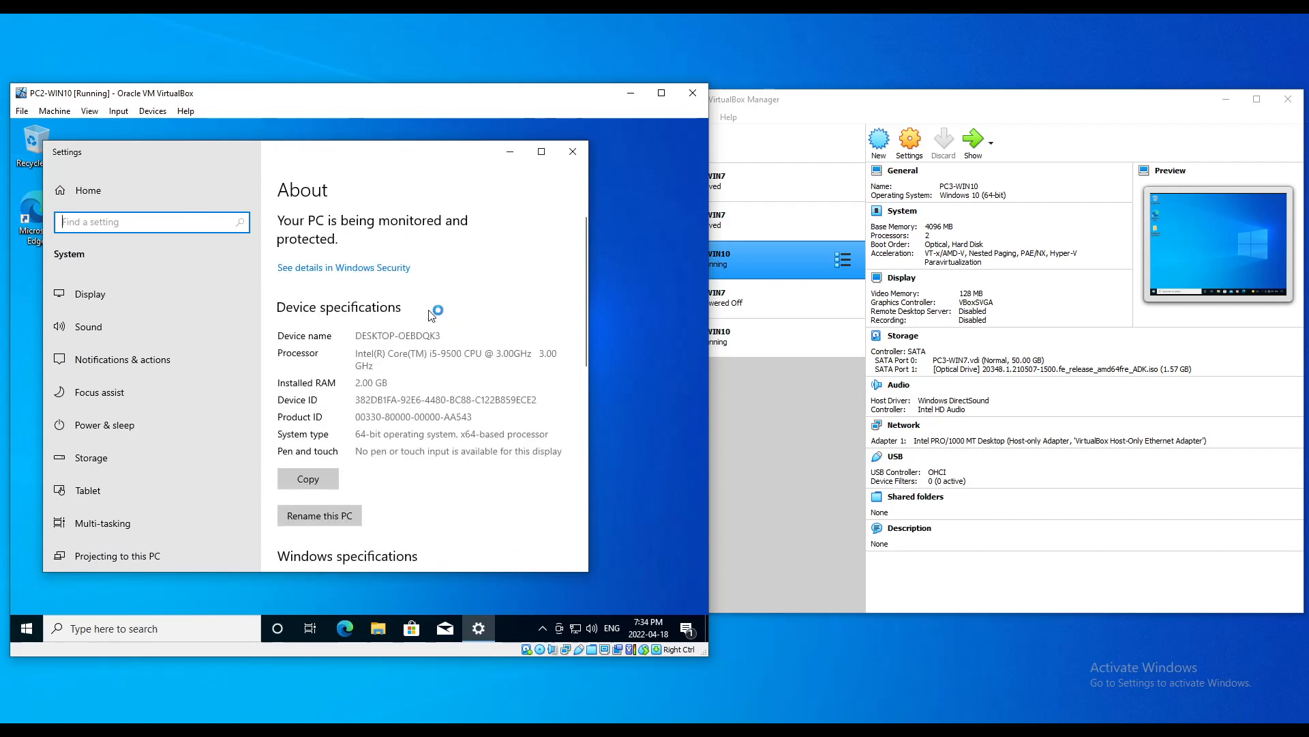
left_click_drag(358, 336, 468, 333)
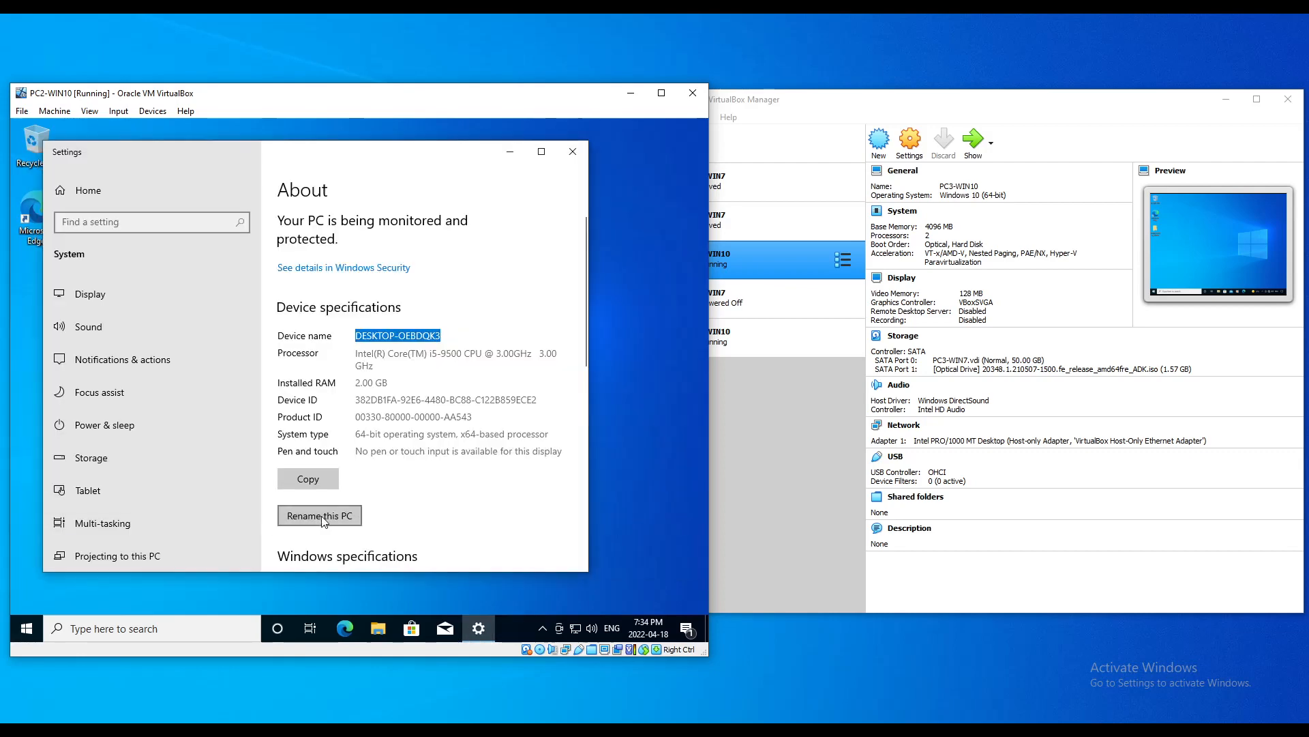
left_click(322, 517)
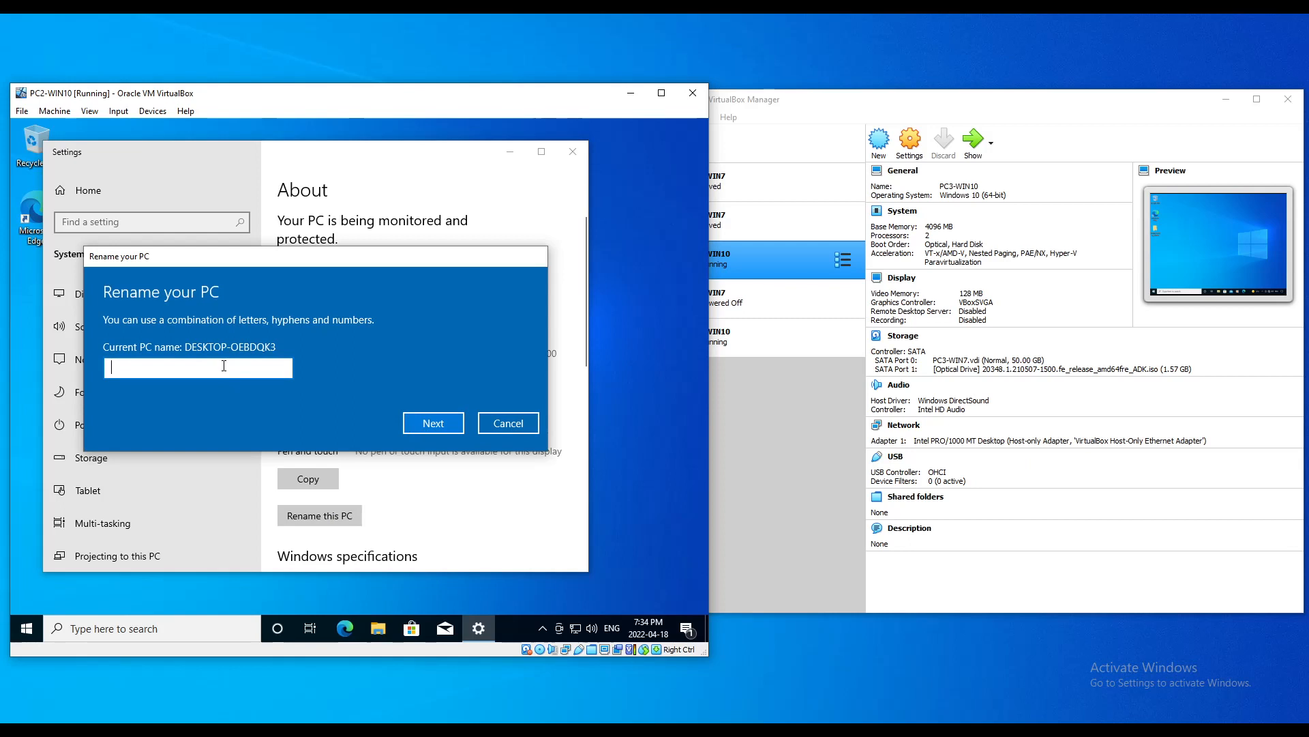
type("PC2-WIN10")
left_click(440, 424)
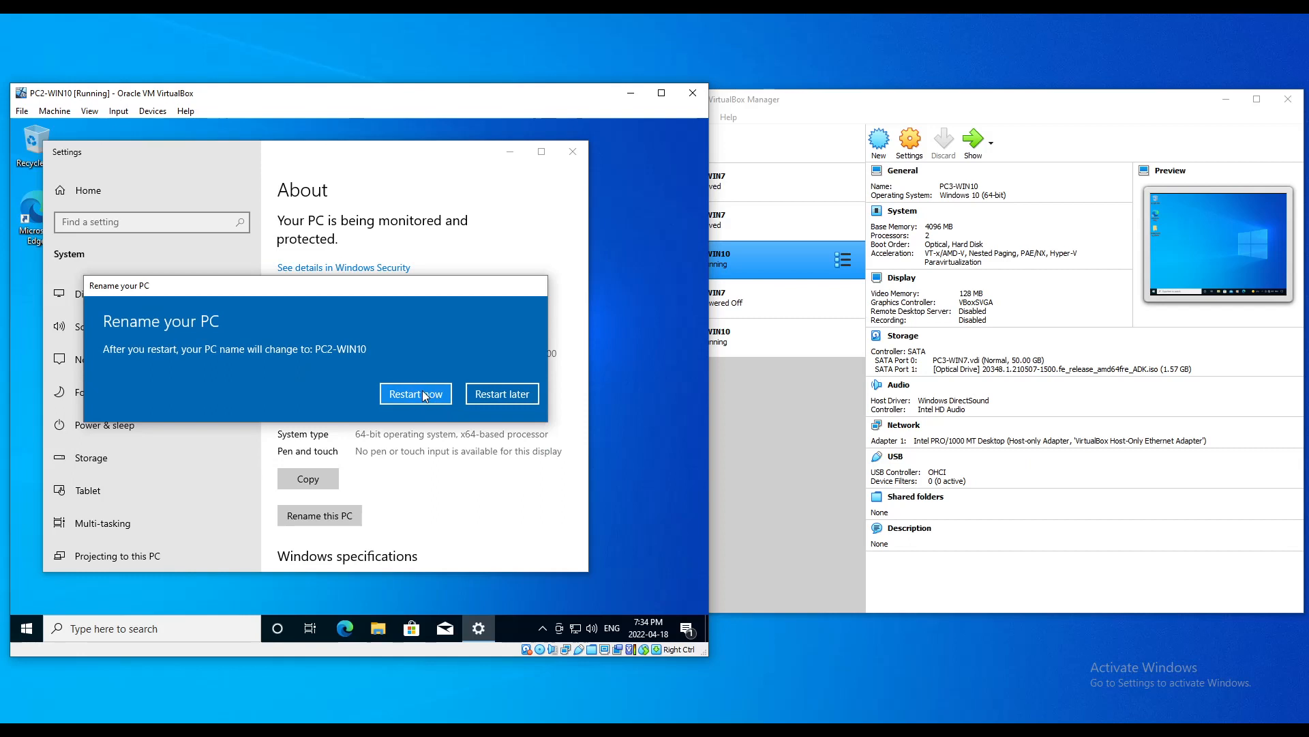
left_click(427, 398)
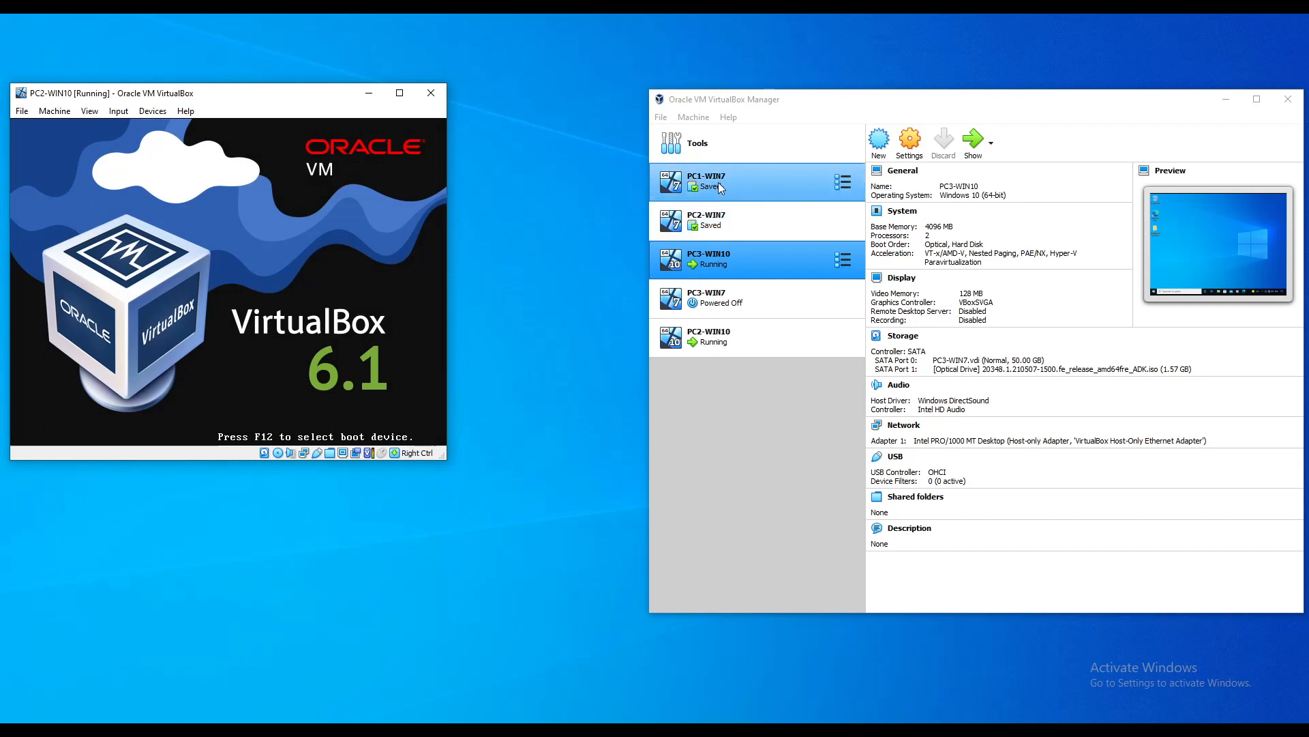
Step: Start PC1-WIN7 in scaled display mode and move the PC2-WIN10 window to the right
left_click(720, 184)
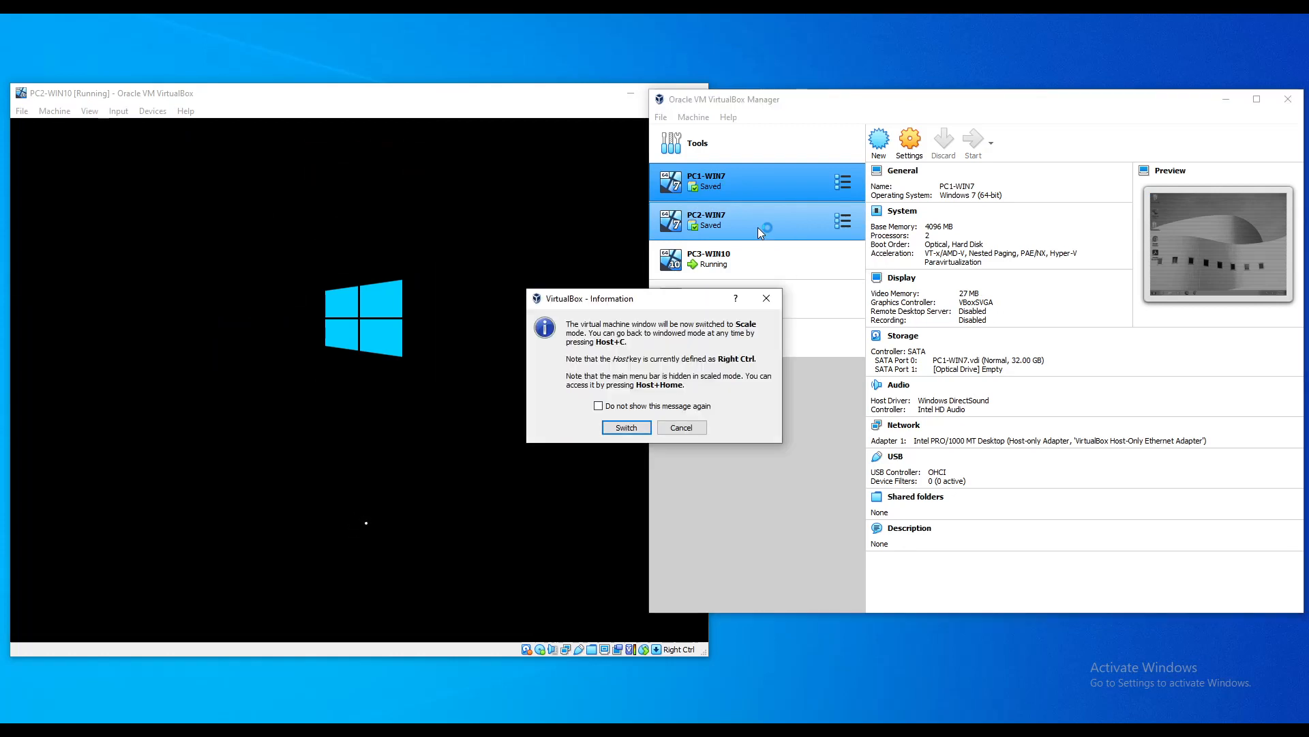
left_click(626, 427)
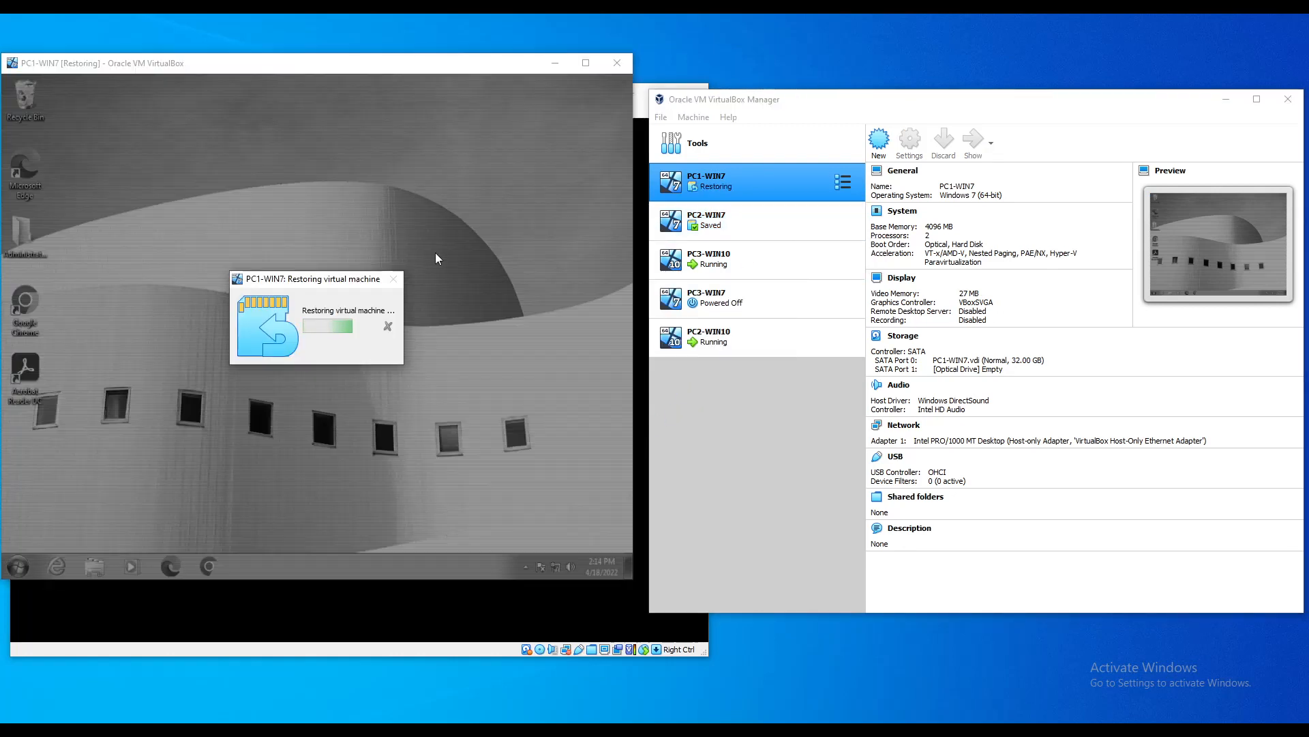
left_click(428, 606)
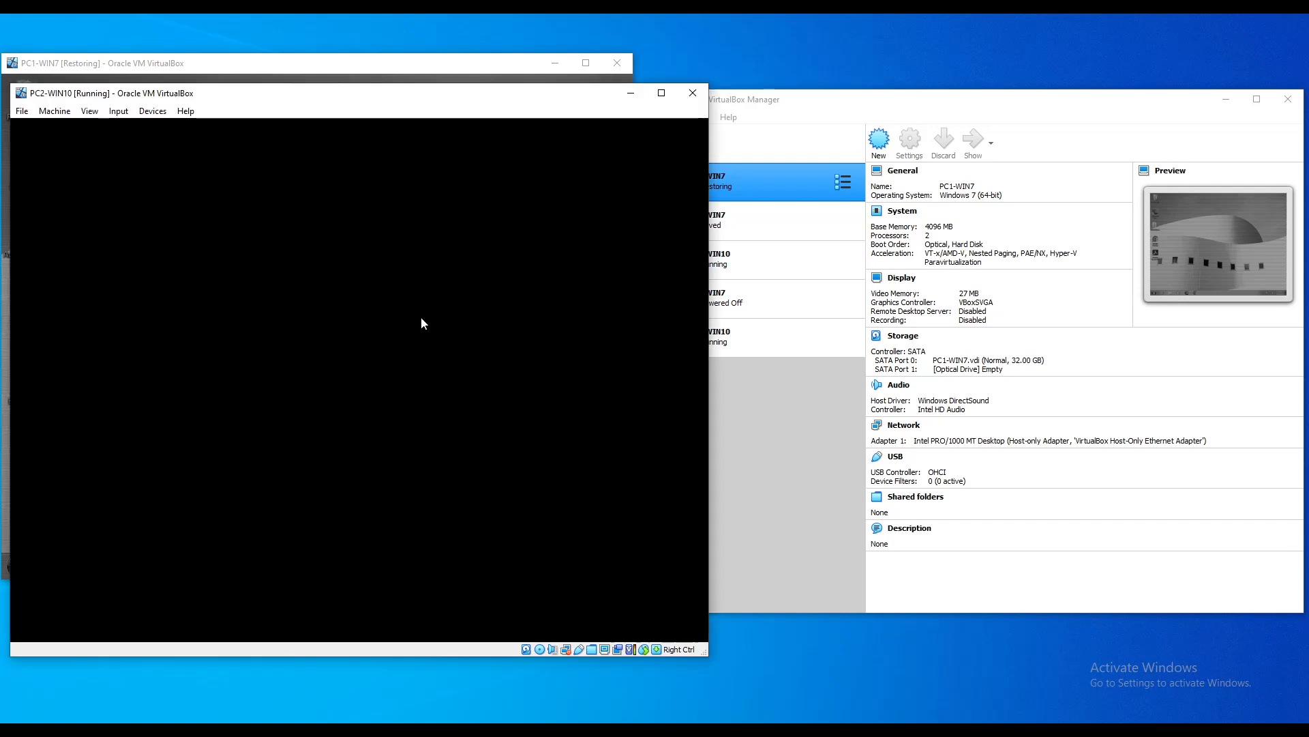
left_click_drag(356, 103, 957, 73)
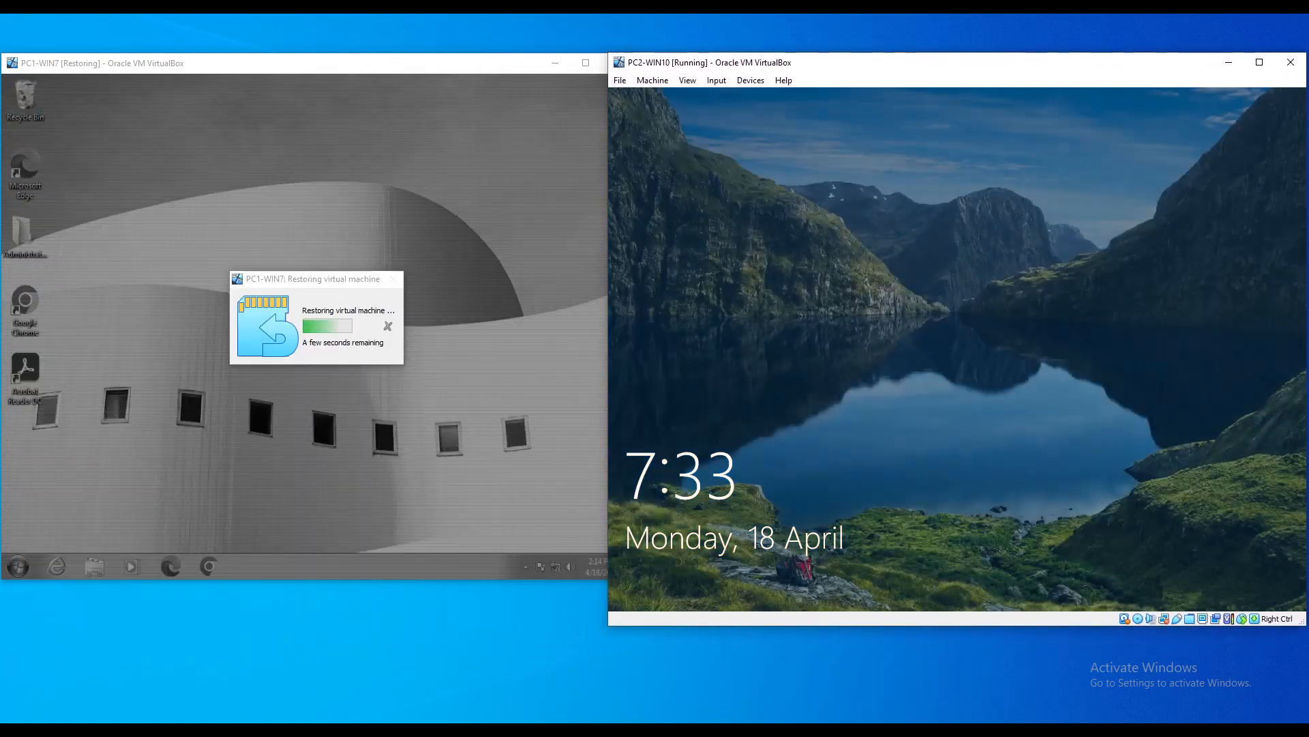
Step: Sign in to PC2-WIN10 with the Admin password to reach the desktop
left_click(831, 411)
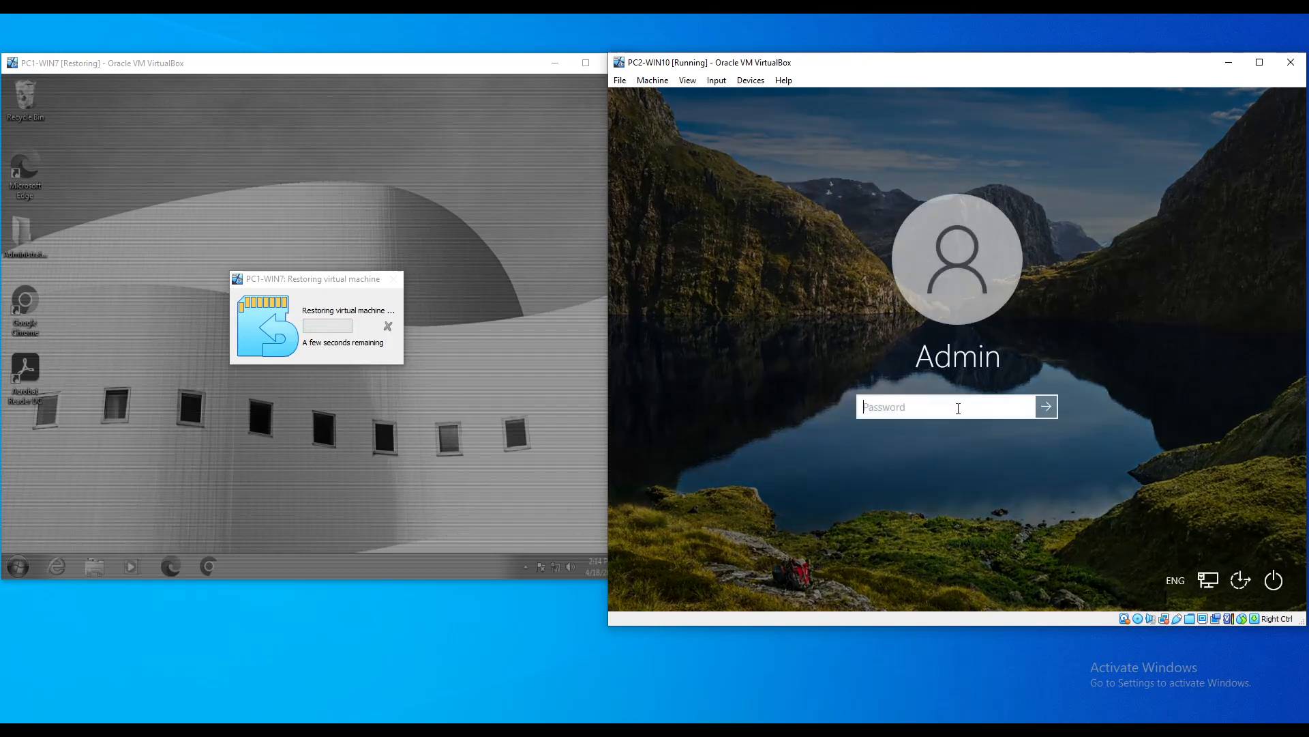
type("•••••••")
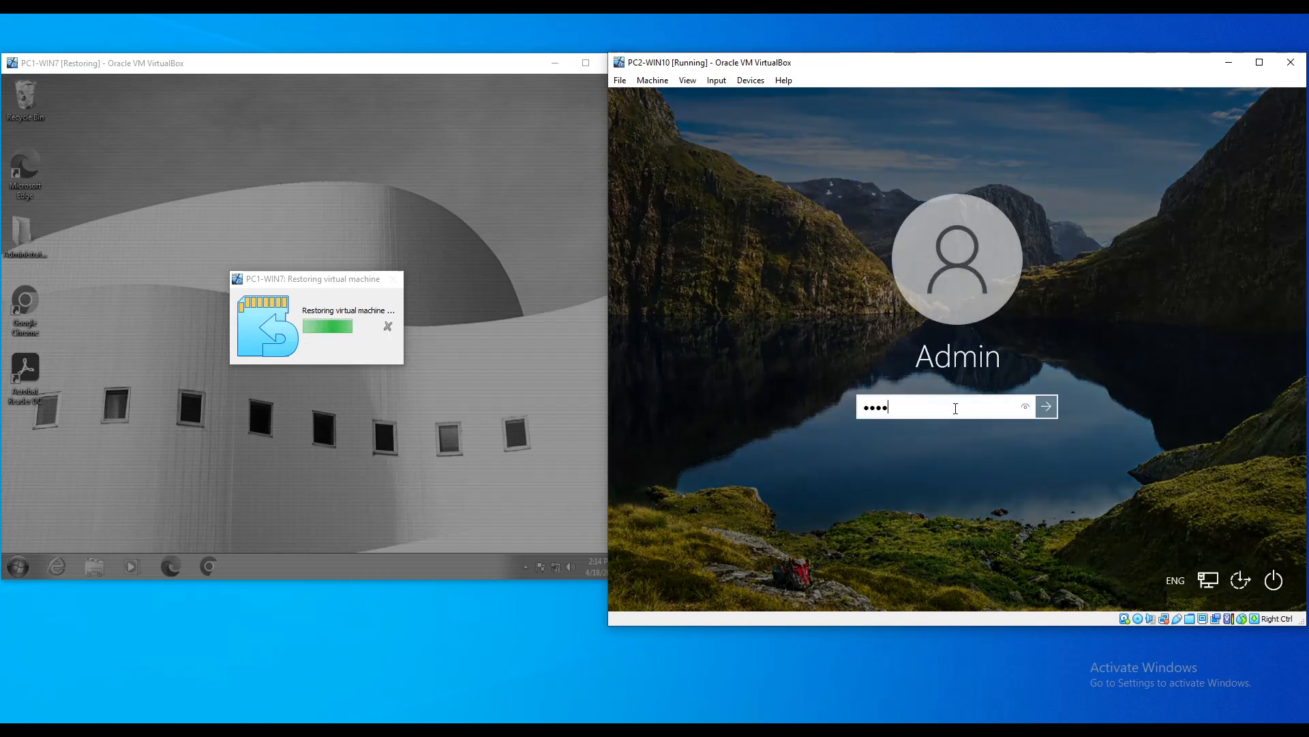
type("••")
key("Return")
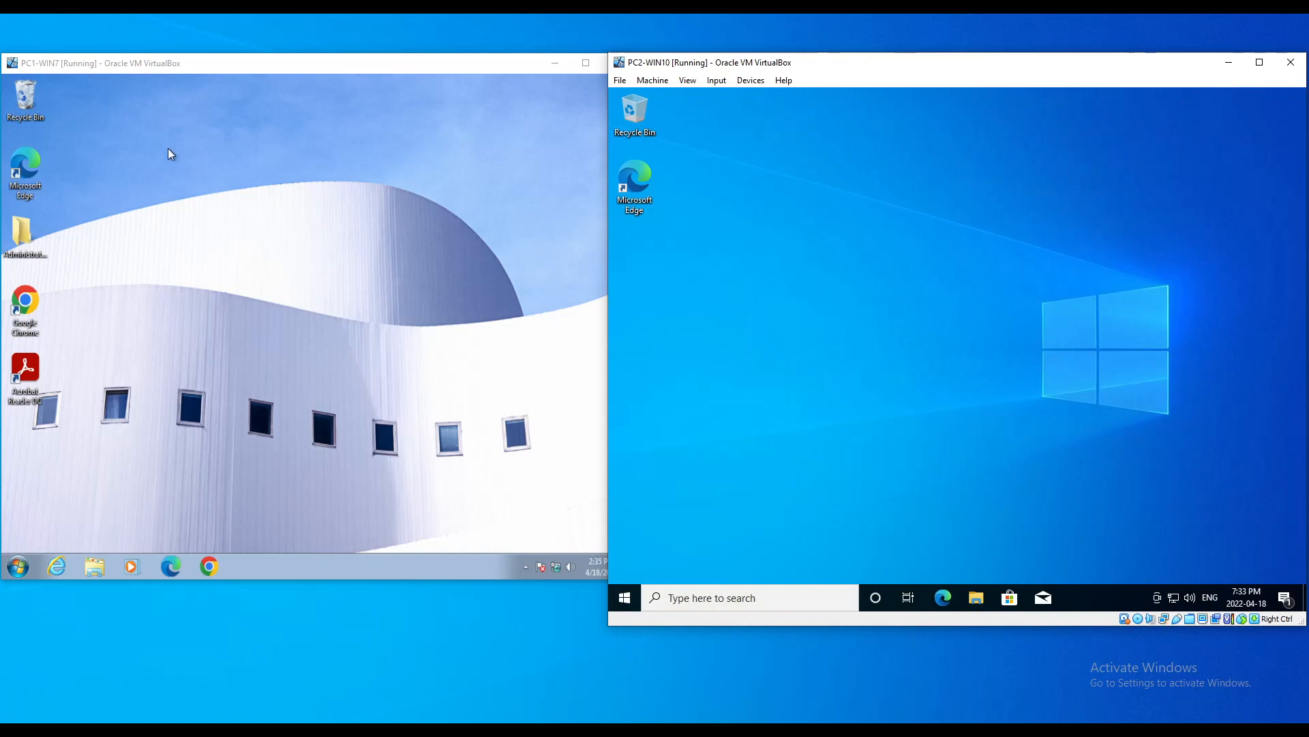
Step: Open PC1-WIN7's network settings from the virtual machine's Devices menu
left_click(159, 164)
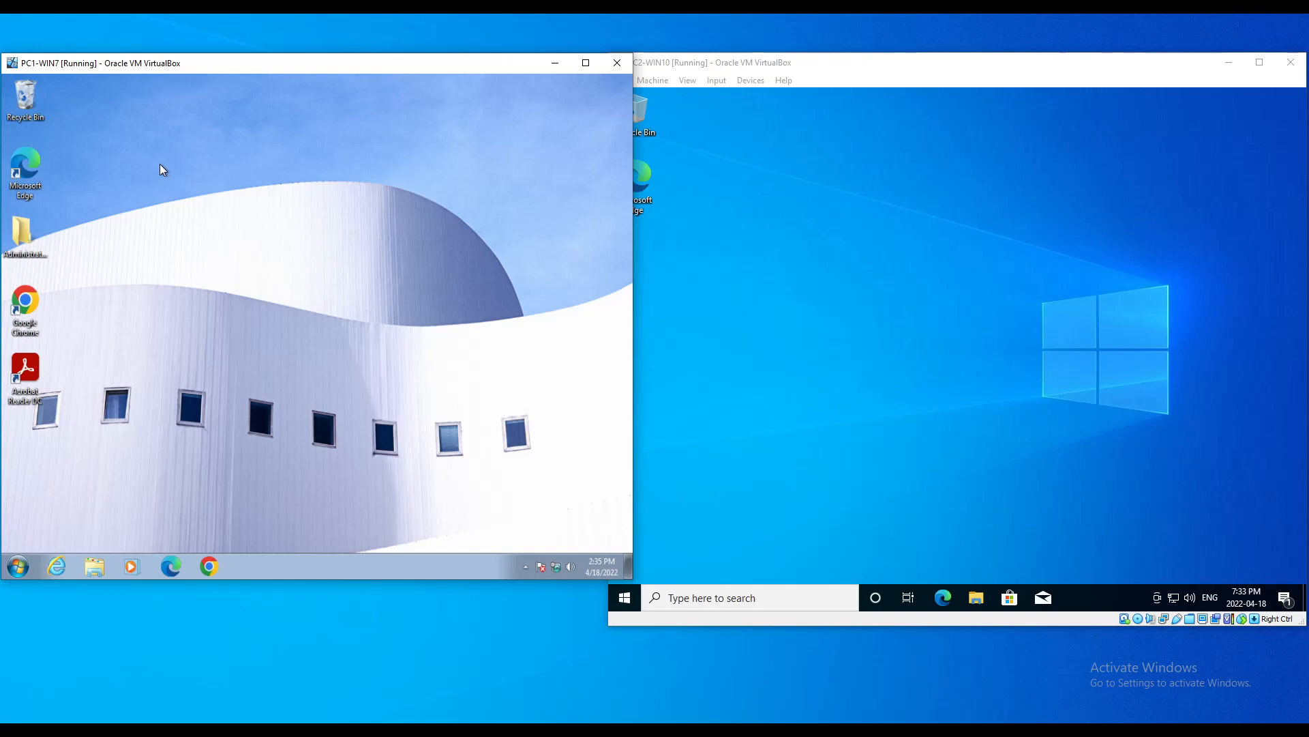
key("Control_R+Home")
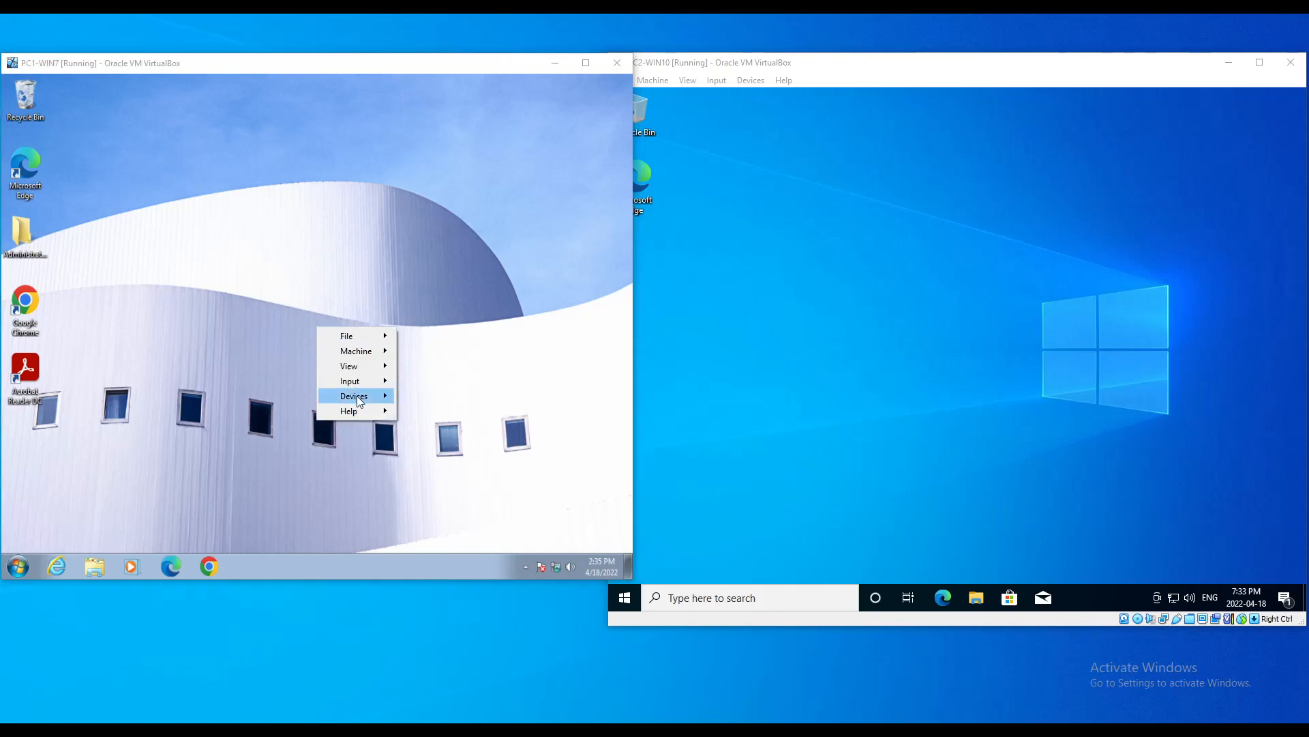
mouse_move(359, 401)
mouse_move(447, 431)
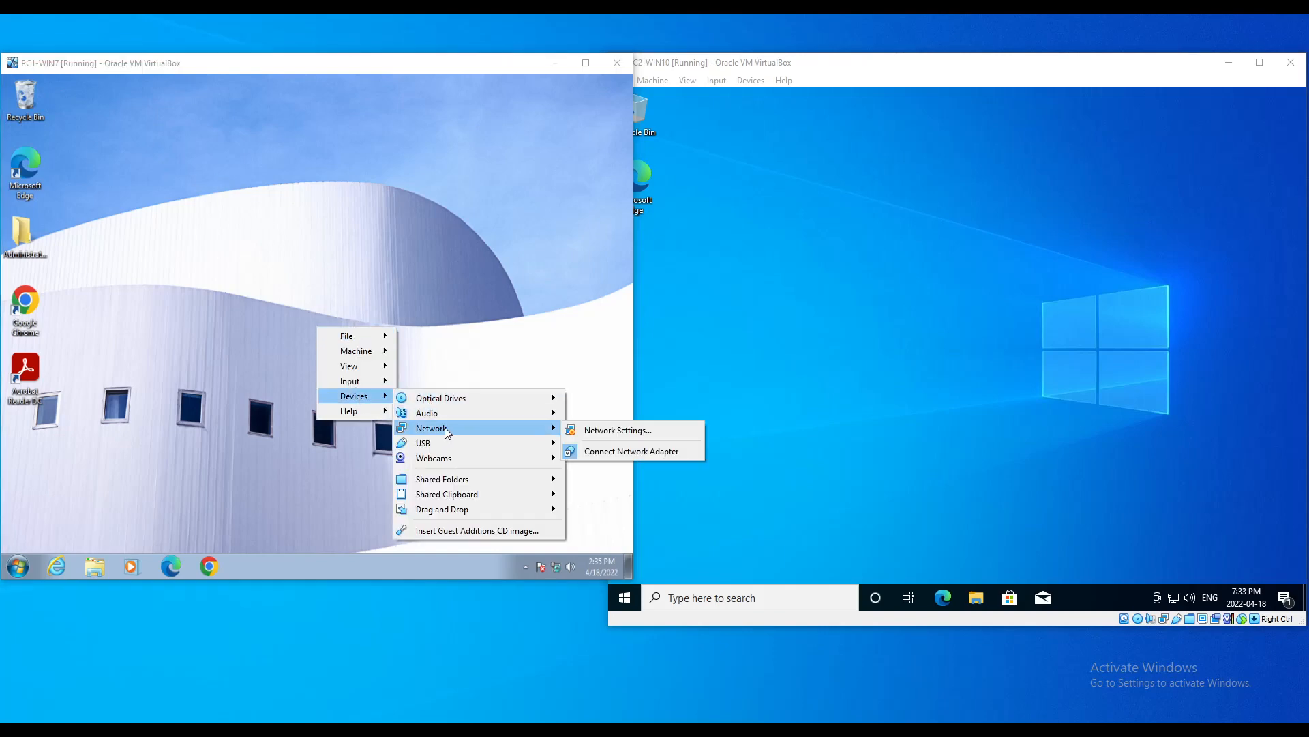
left_click(599, 432)
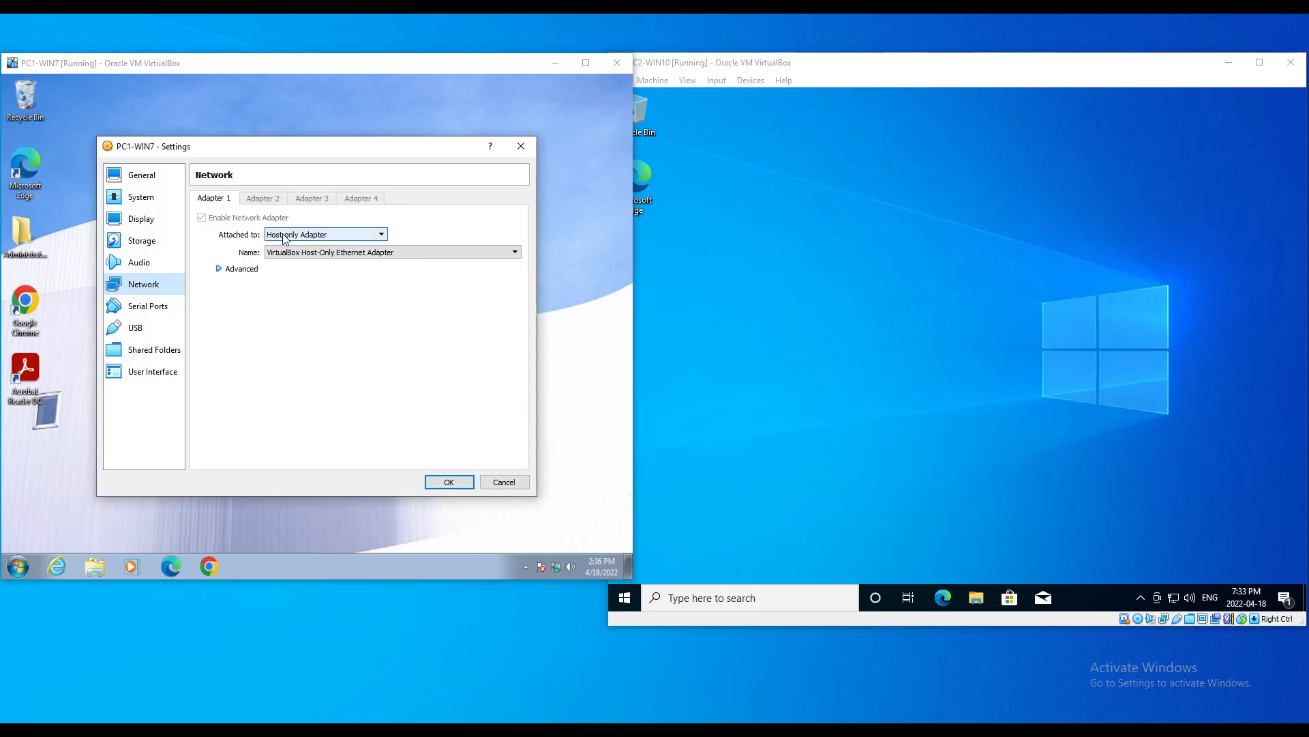
Step: Attach PC2-WIN10's network adapter to Host-only Adapter
left_click(772, 65)
left_click(752, 81)
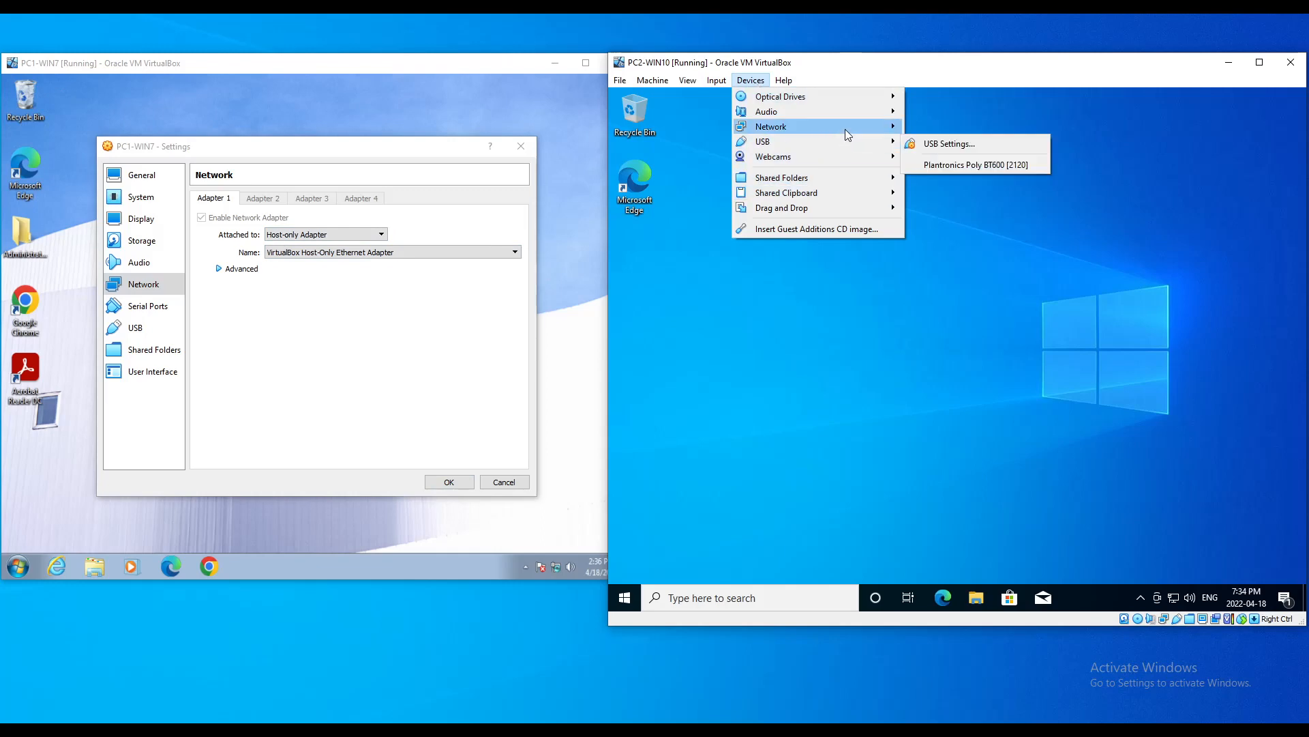
left_click(960, 131)
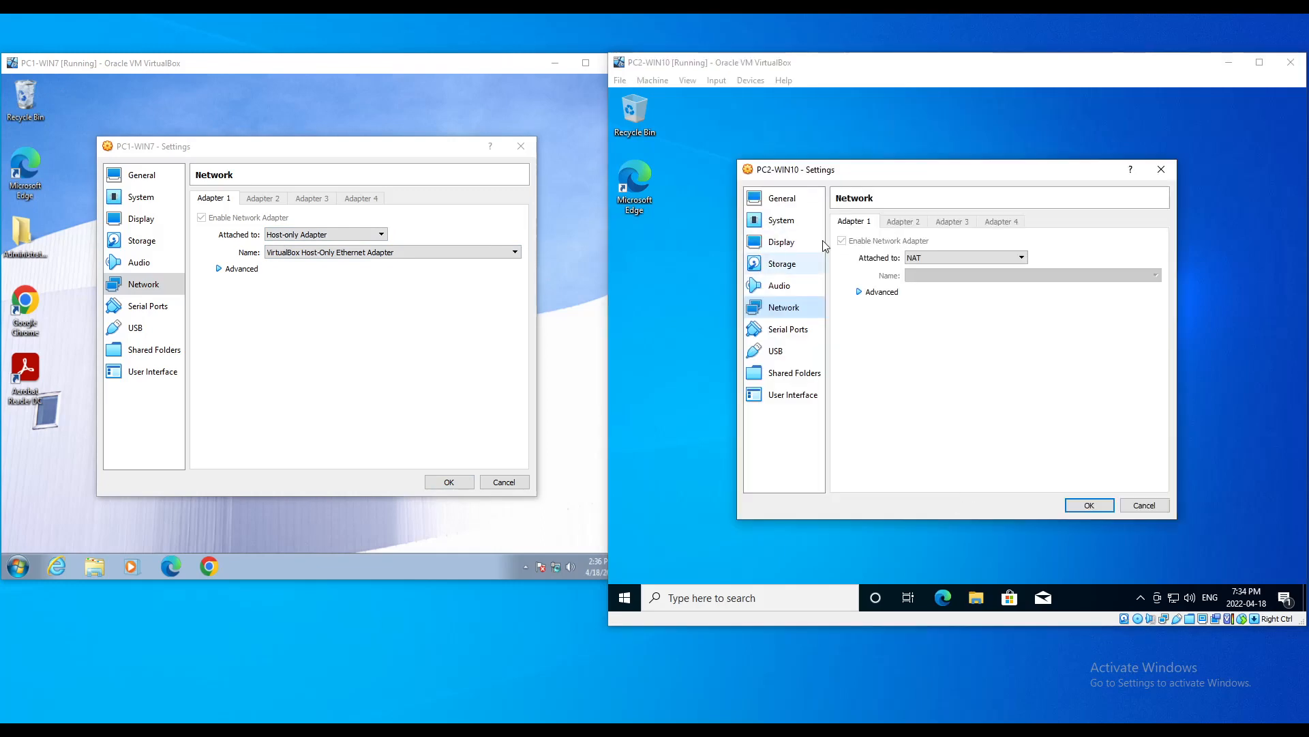
left_click(994, 258)
left_click(961, 296)
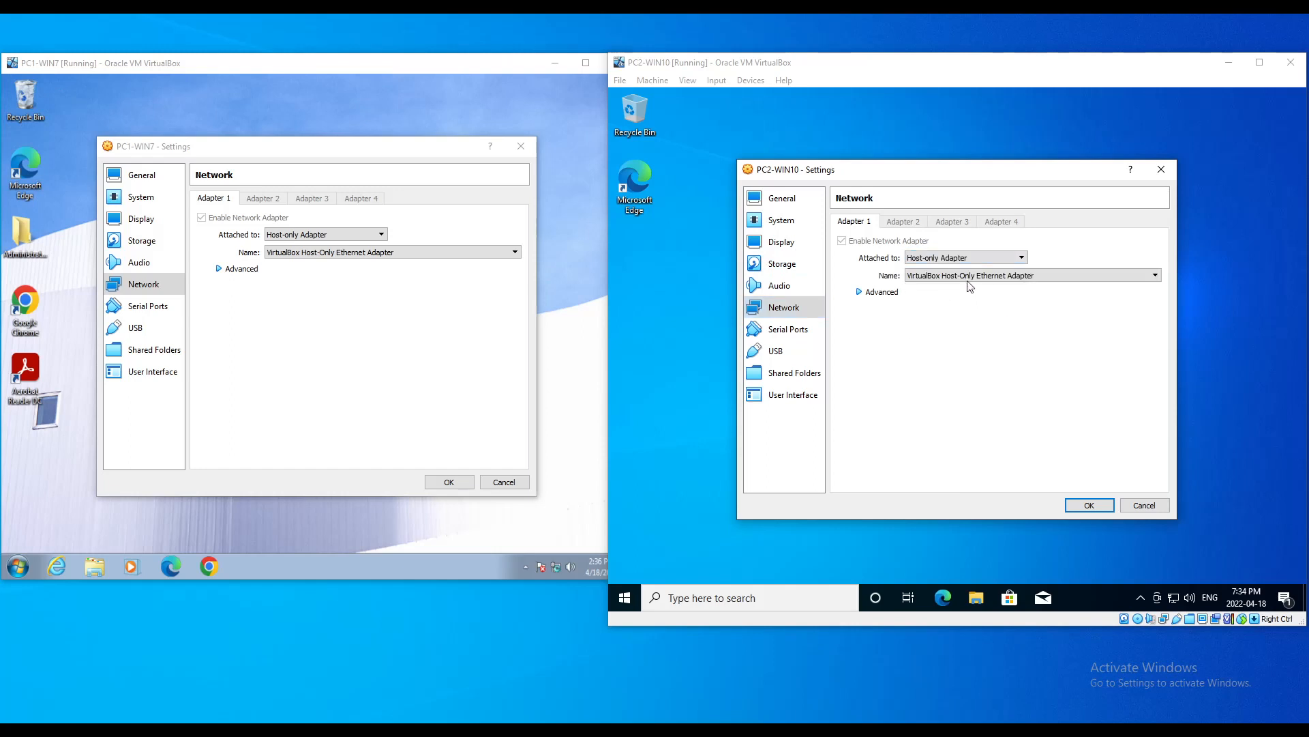
left_click(968, 276)
Step: Use VirtualBox Host-Only Ethernet Adapter for PC1, expand Advanced on both, and save both settings
left_click(969, 285)
left_click(300, 254)
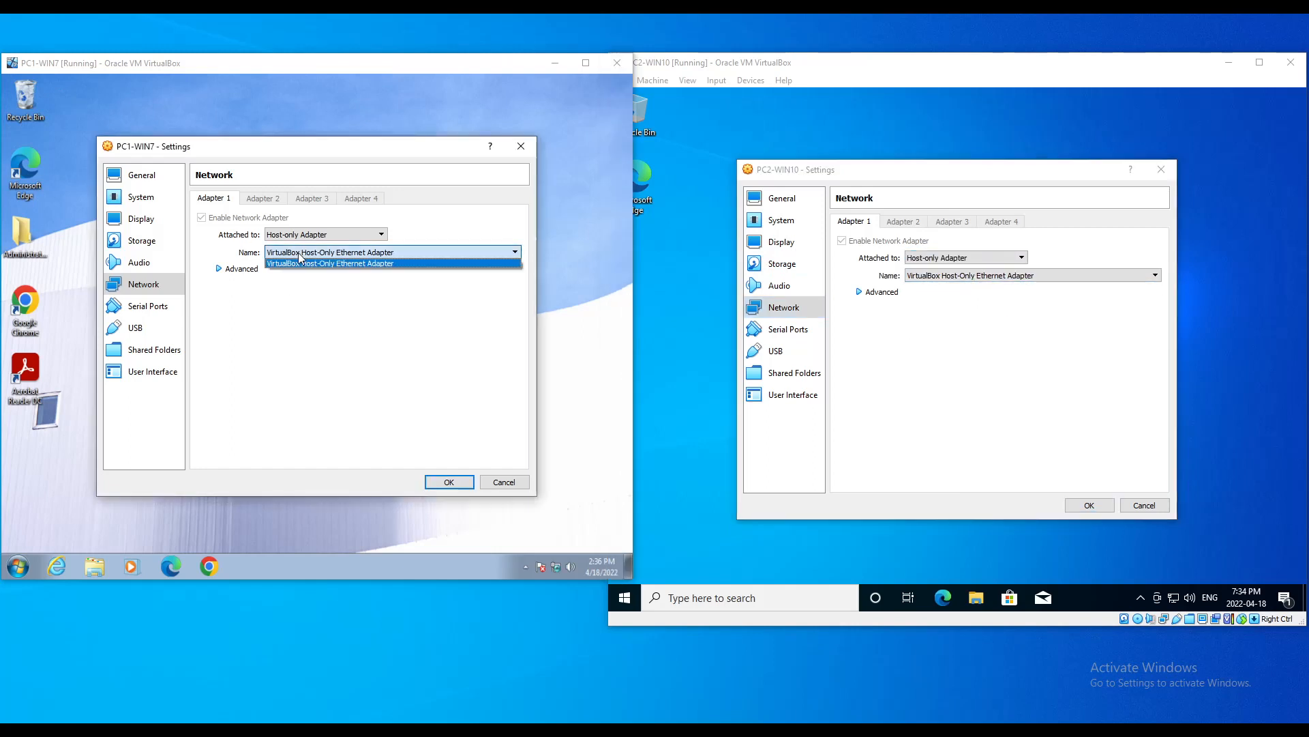
left_click(299, 262)
left_click(220, 269)
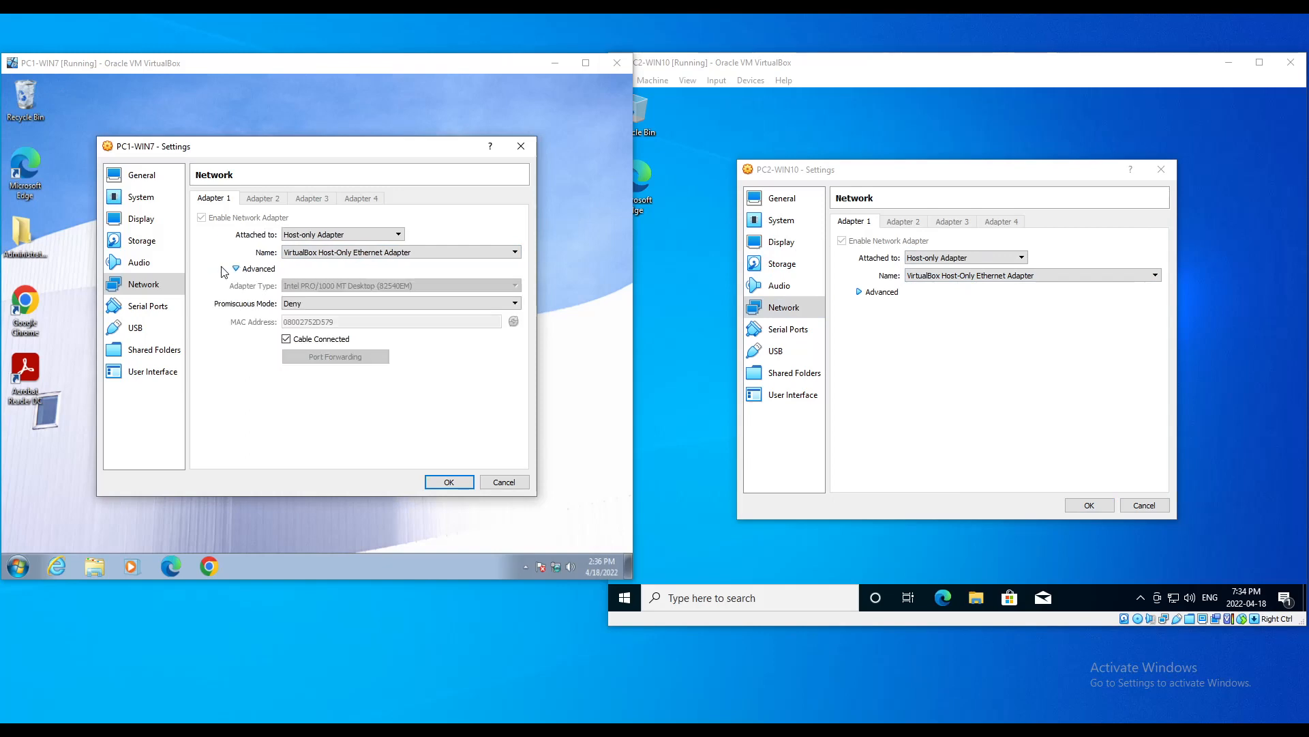
left_click(865, 297)
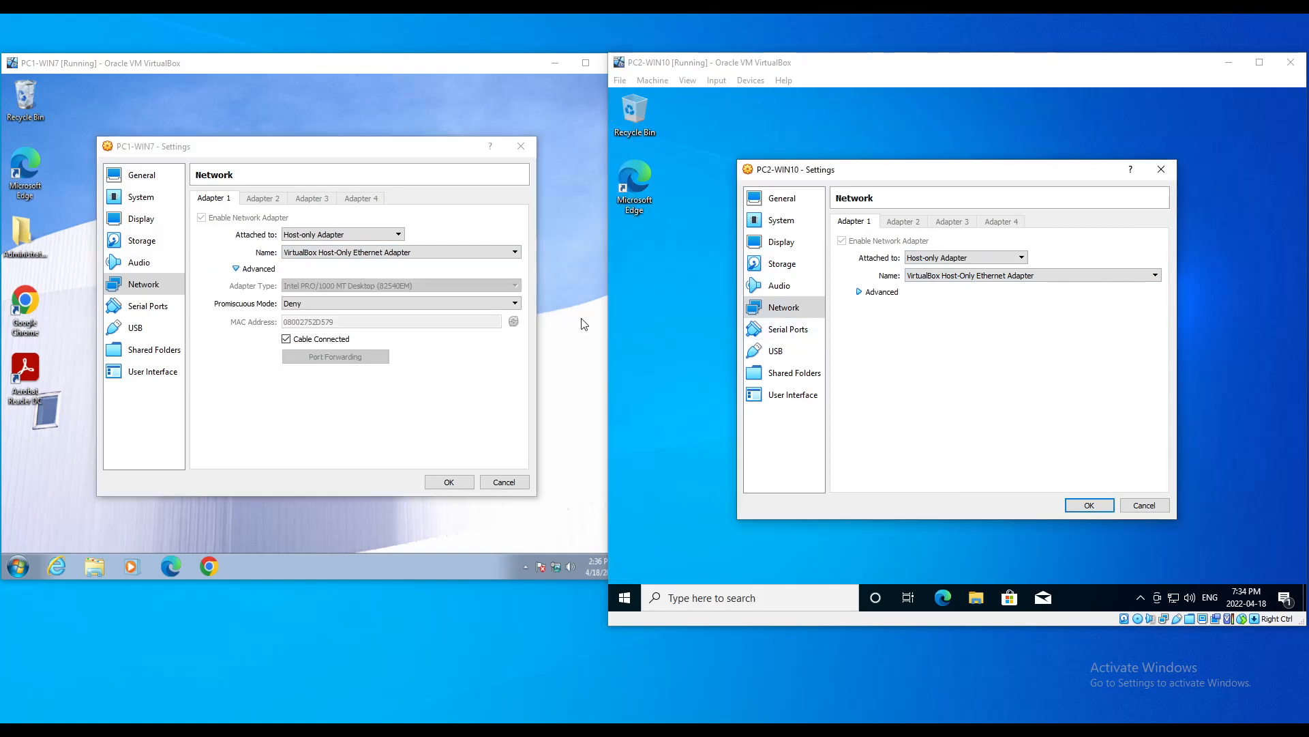
left_click(862, 293)
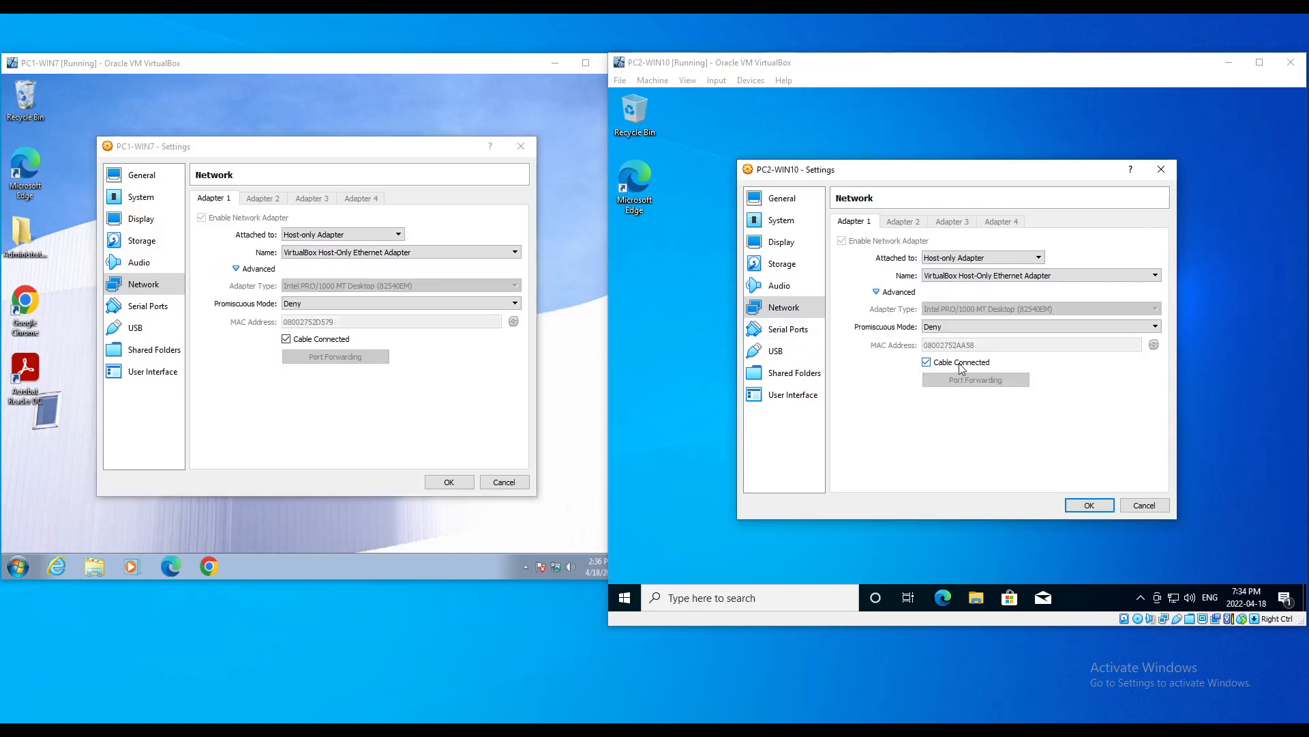
left_click(1089, 505)
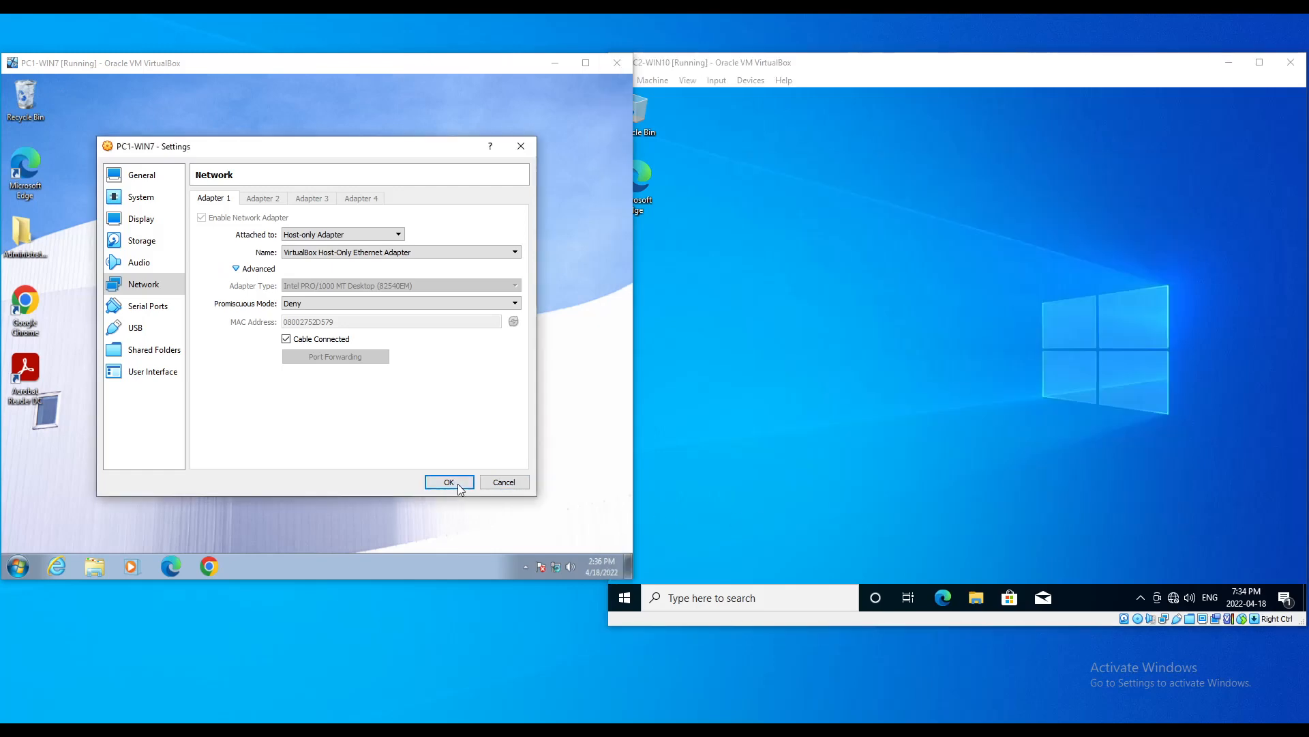
left_click(458, 486)
Step: Open PC1-WIN7's Local Area Connection IPv4 properties via Network and Sharing Center
right_click(556, 568)
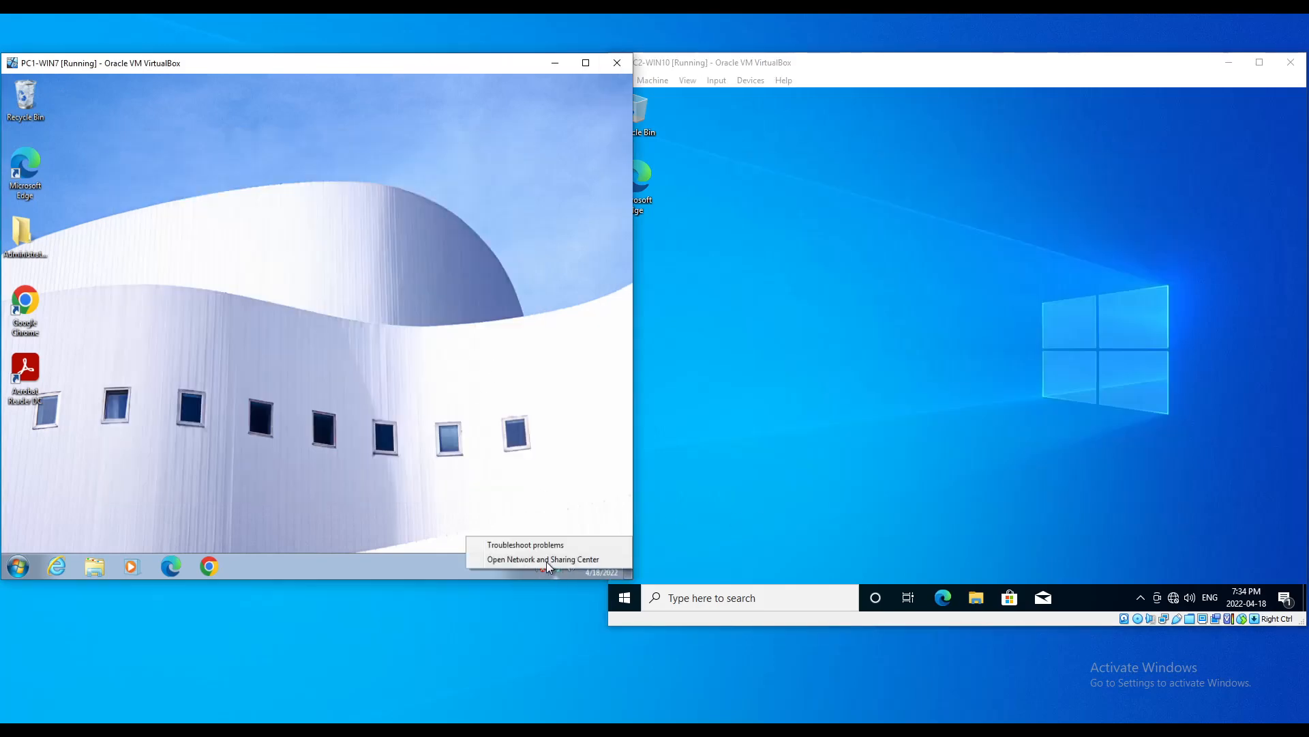
left_click(546, 559)
left_click(495, 285)
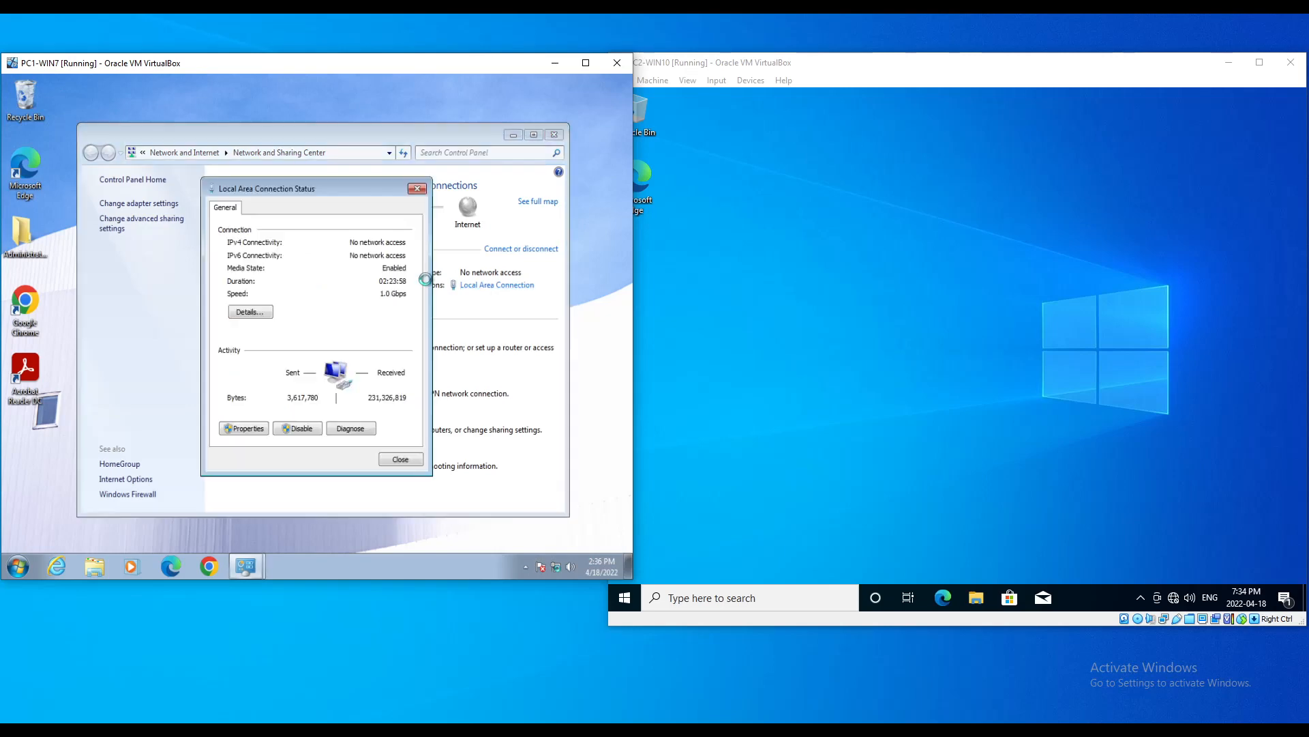
left_click(239, 428)
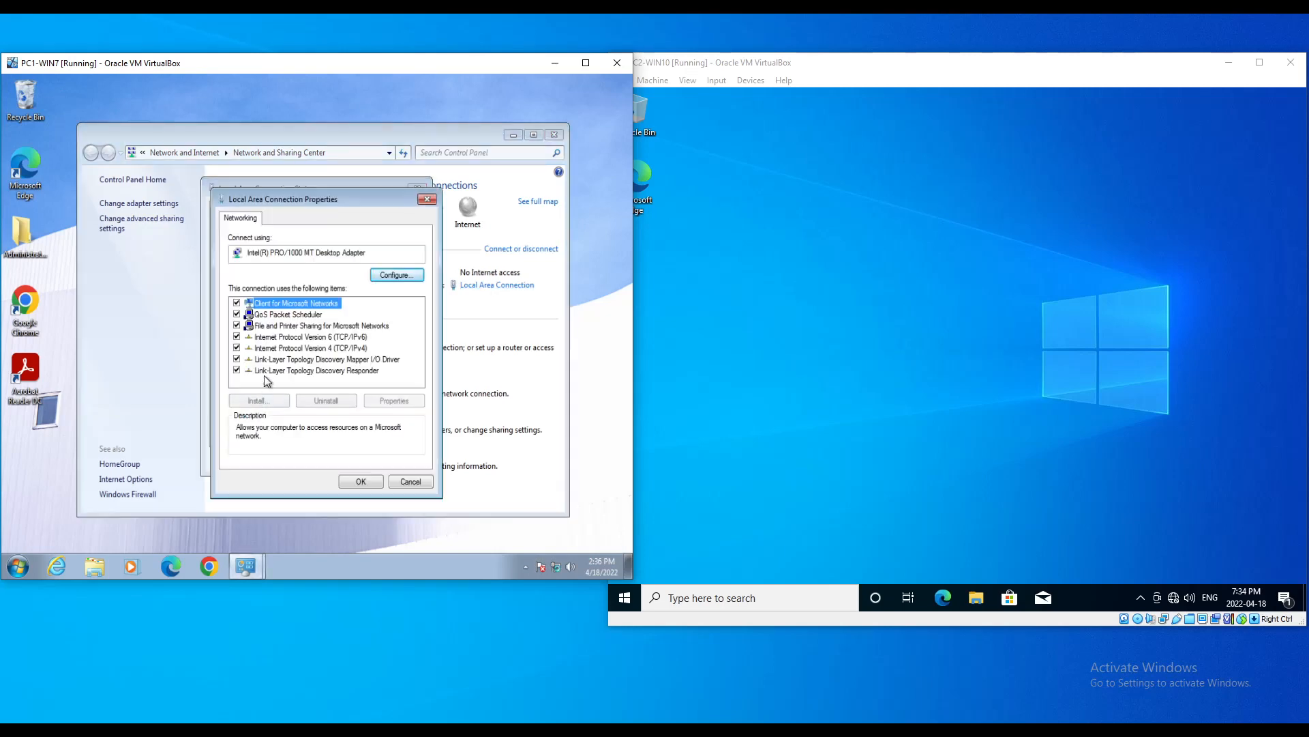
double_click(334, 354)
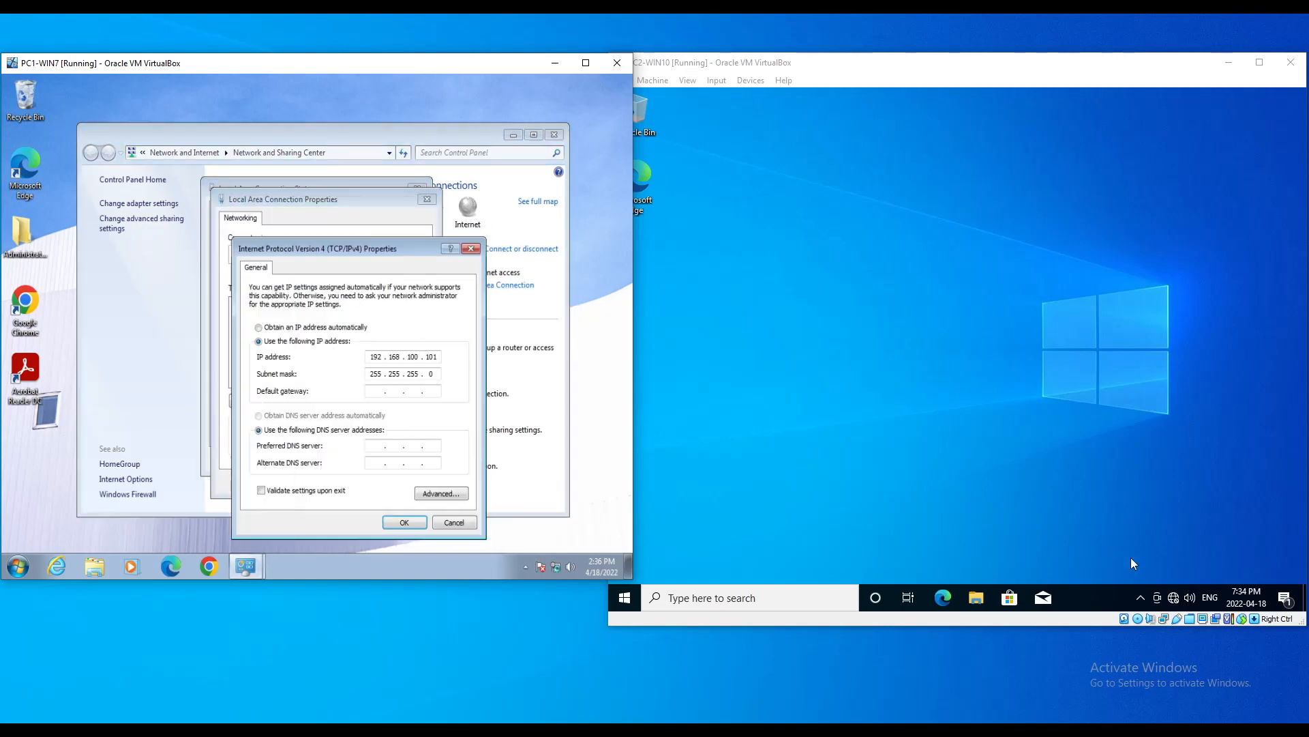
Step: Open PC2-WIN10's Ethernet IPv4 properties and select 'Use the following IP address'
right_click(1171, 597)
left_click(1171, 580)
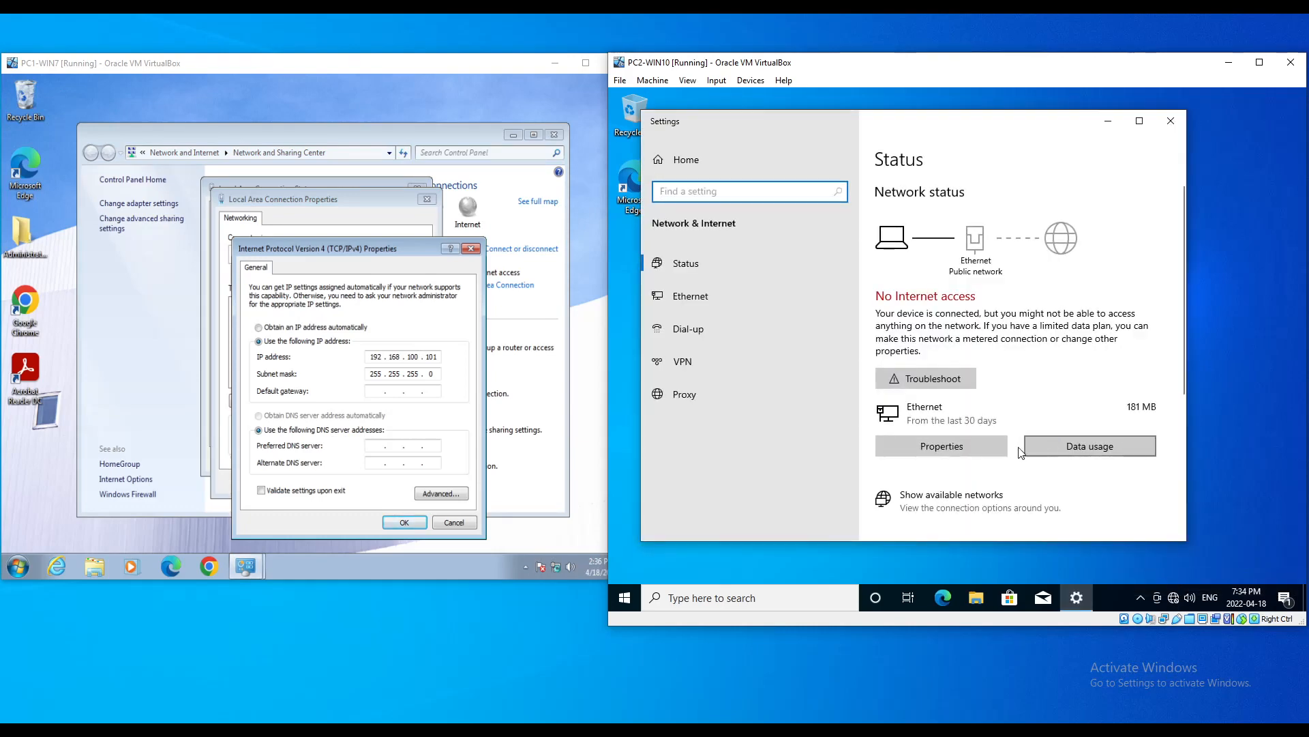
scroll(1021, 453, "down", 4)
scroll(1017, 444, "down", 1)
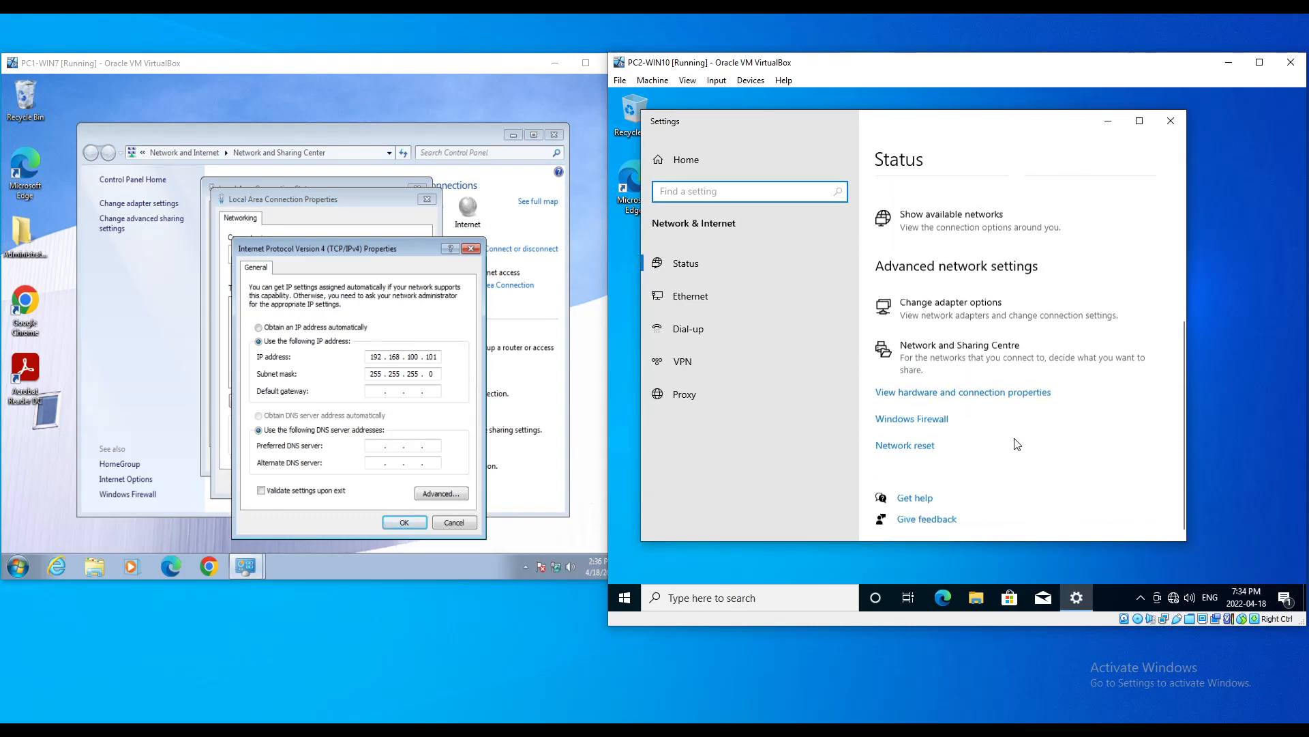
scroll(1018, 445, "up", 1)
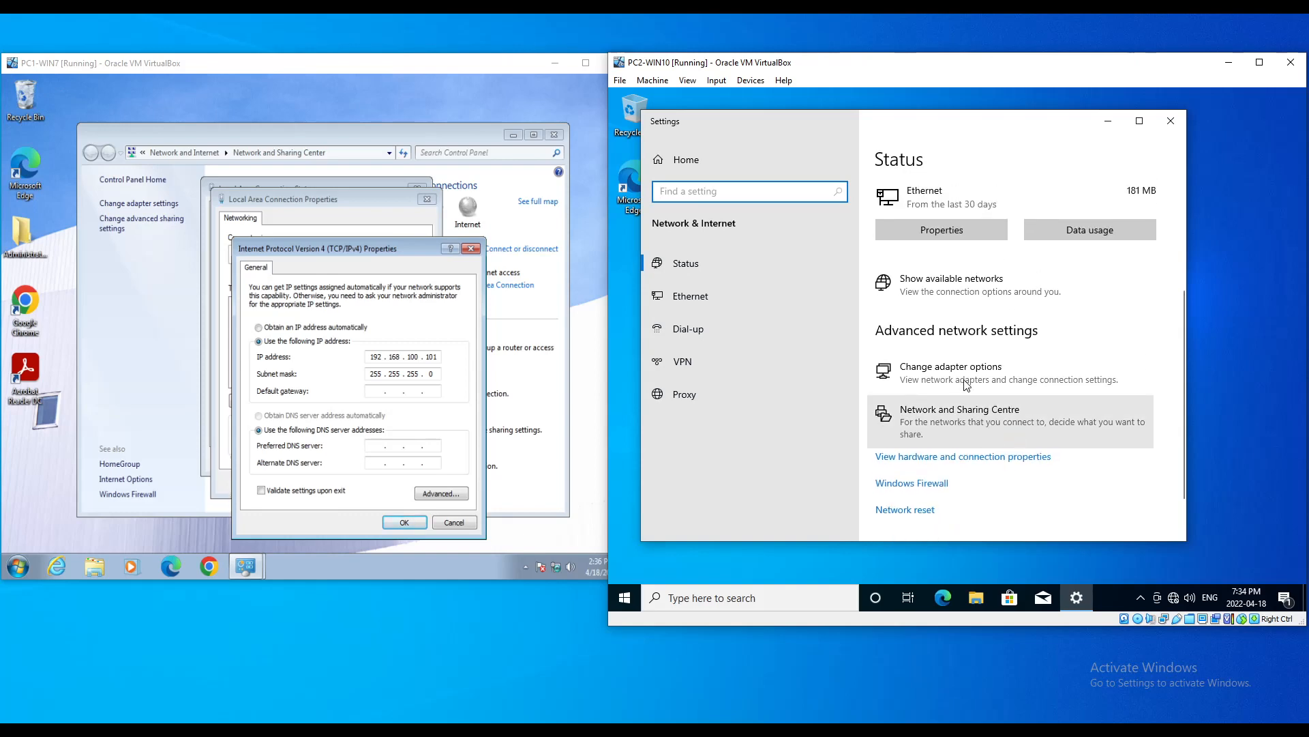
left_click(966, 419)
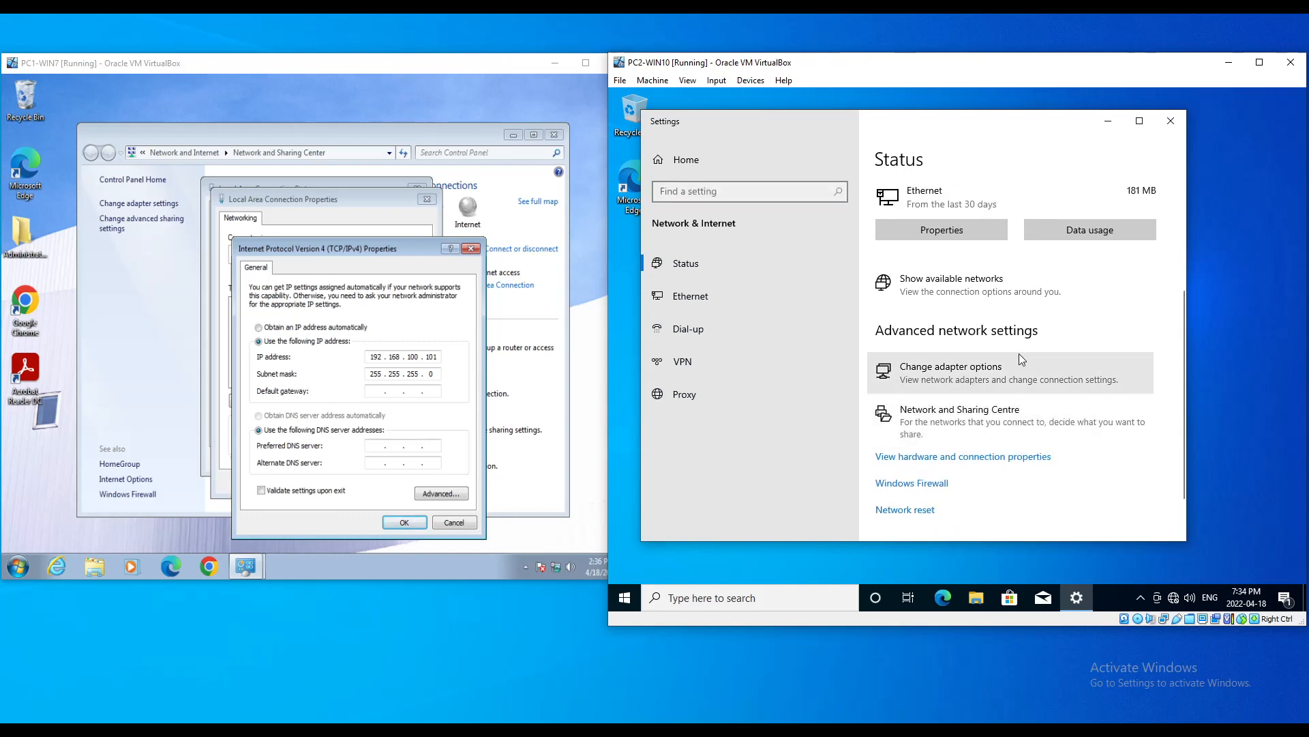
left_click(1124, 256)
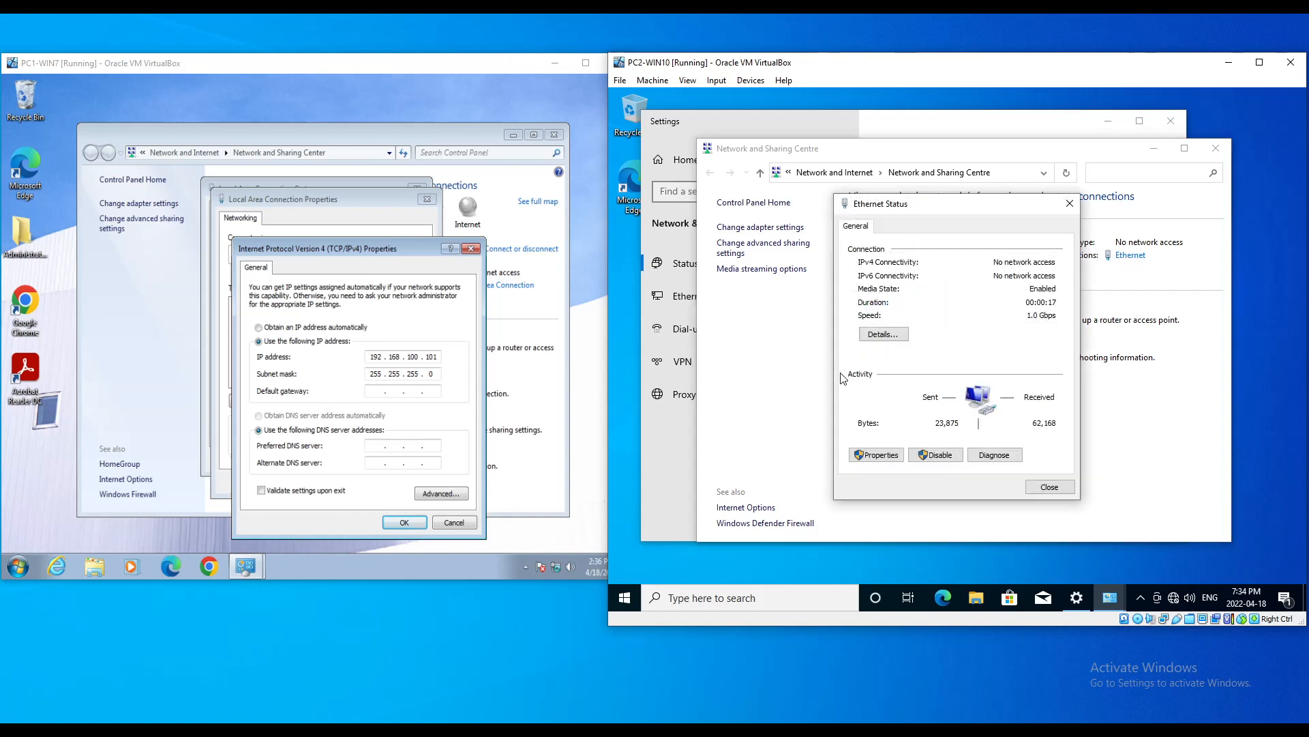
left_click(879, 455)
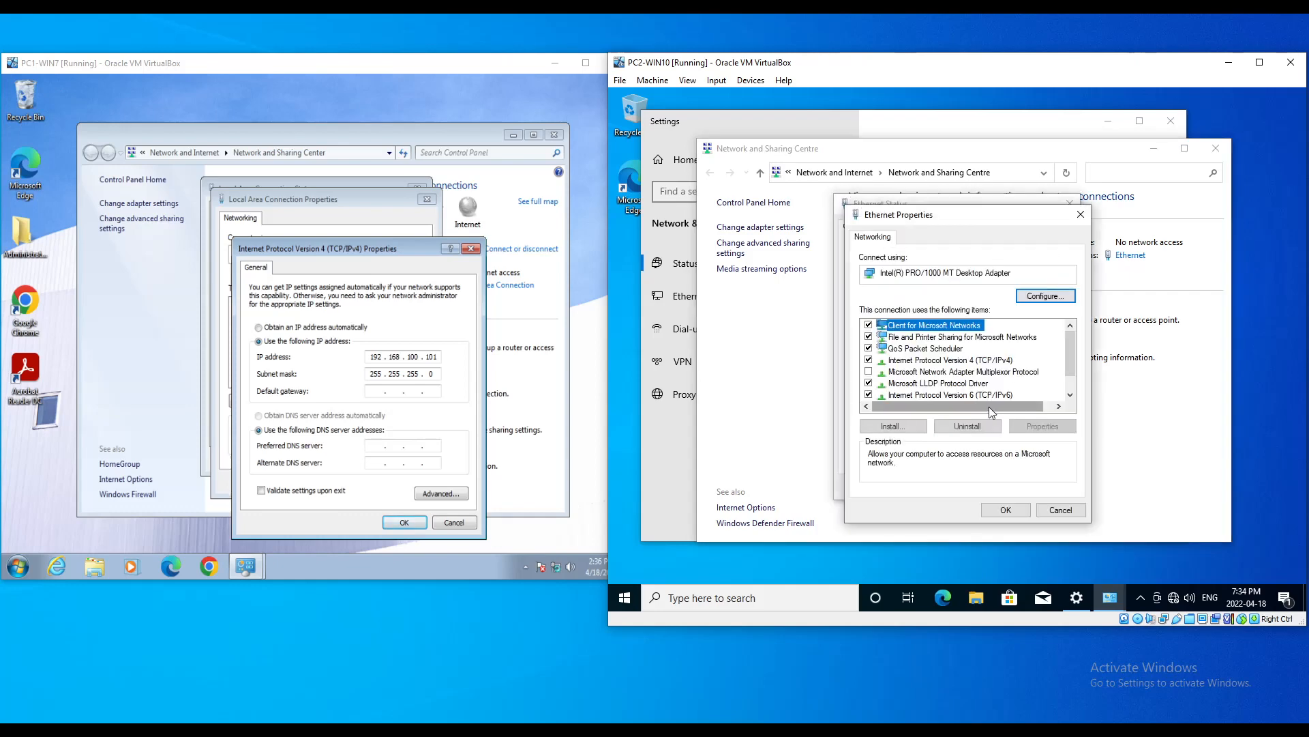
left_click(987, 360)
double_click(986, 361)
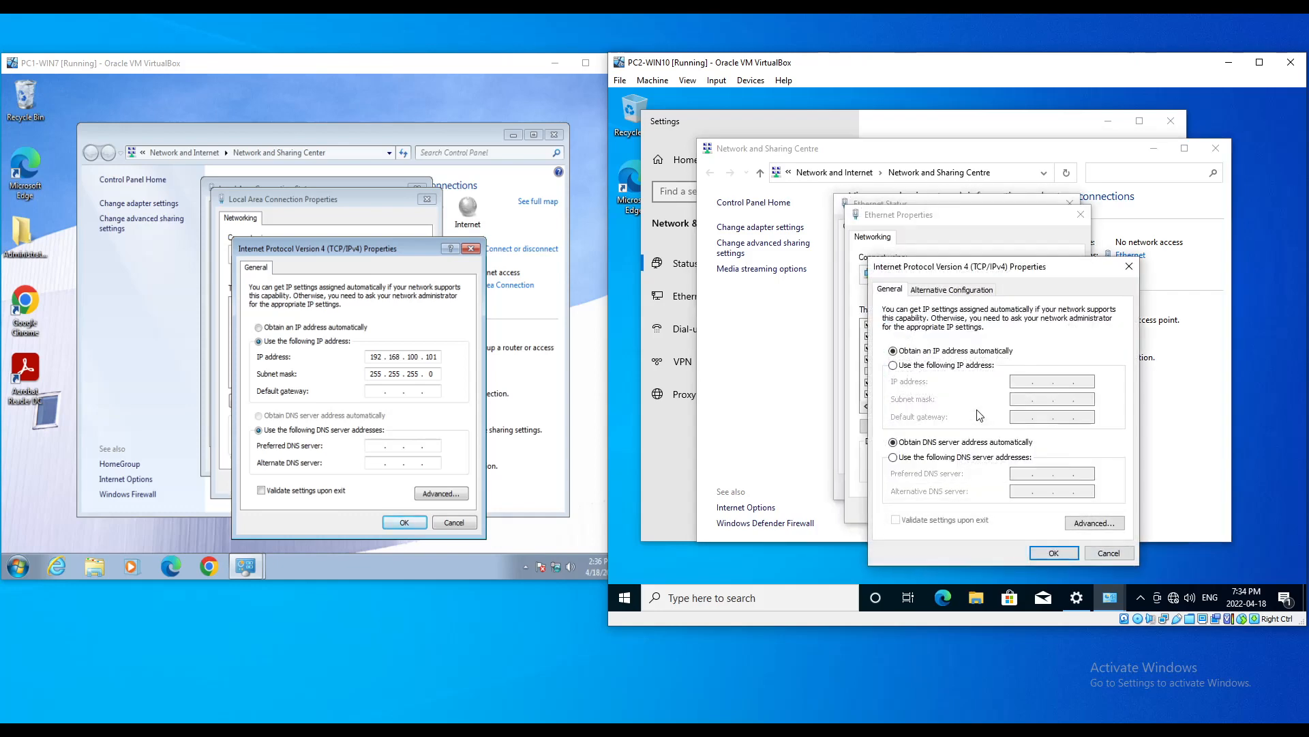
left_click(919, 365)
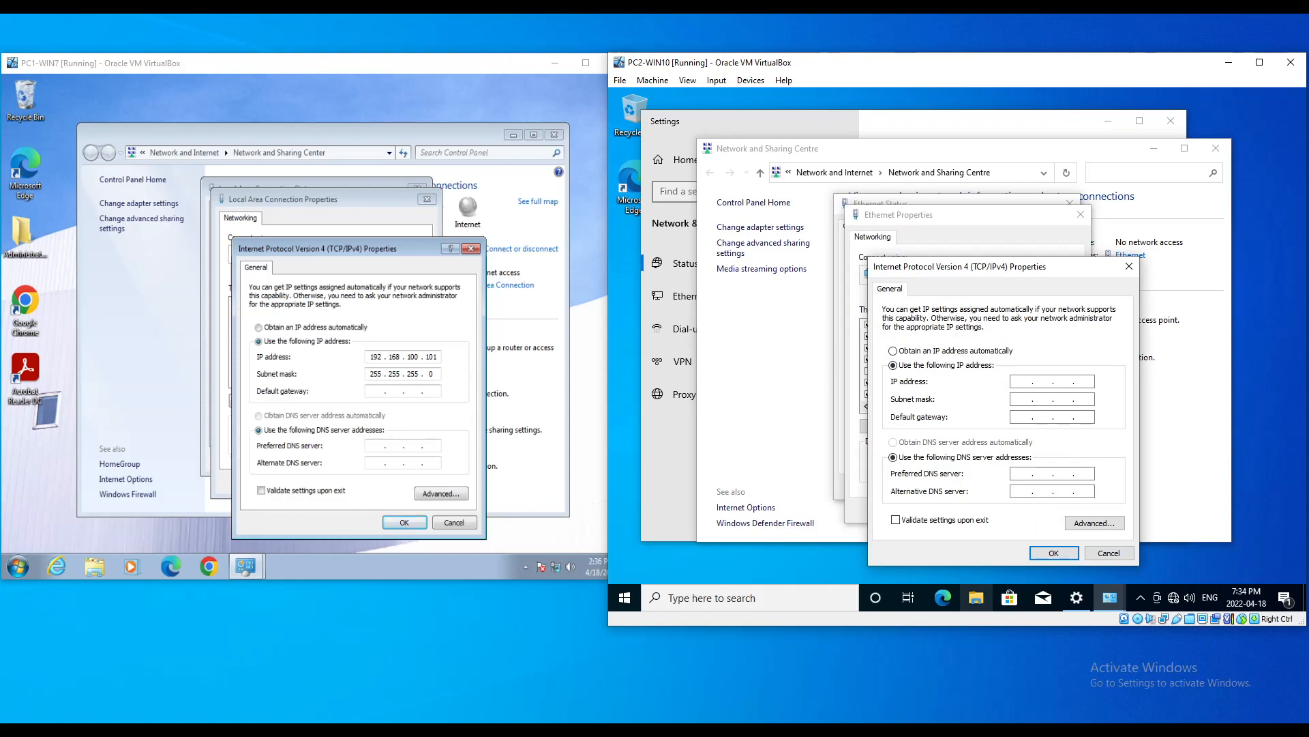
Step: Check the required IP addresses in the activity PDF, then return to the VMs
key("alt+Tab")
scroll(550, 562, "down", 5)
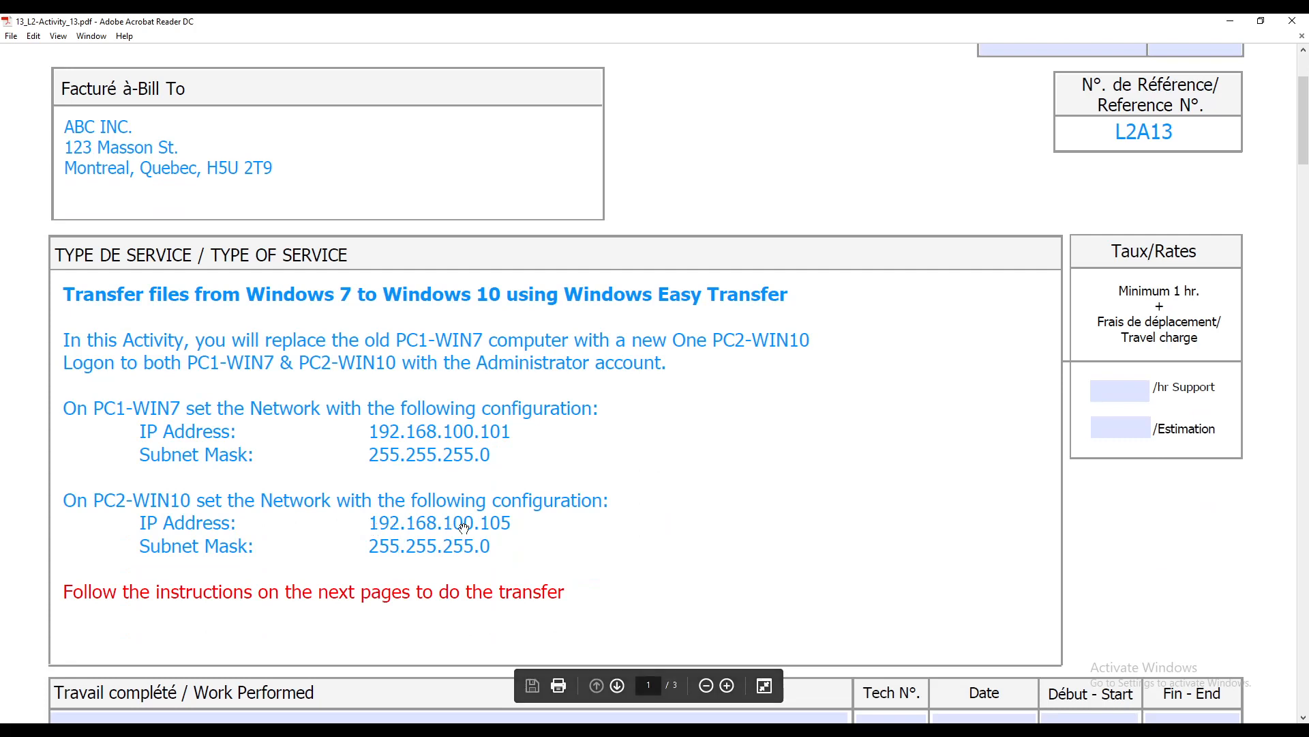
left_click(1231, 21)
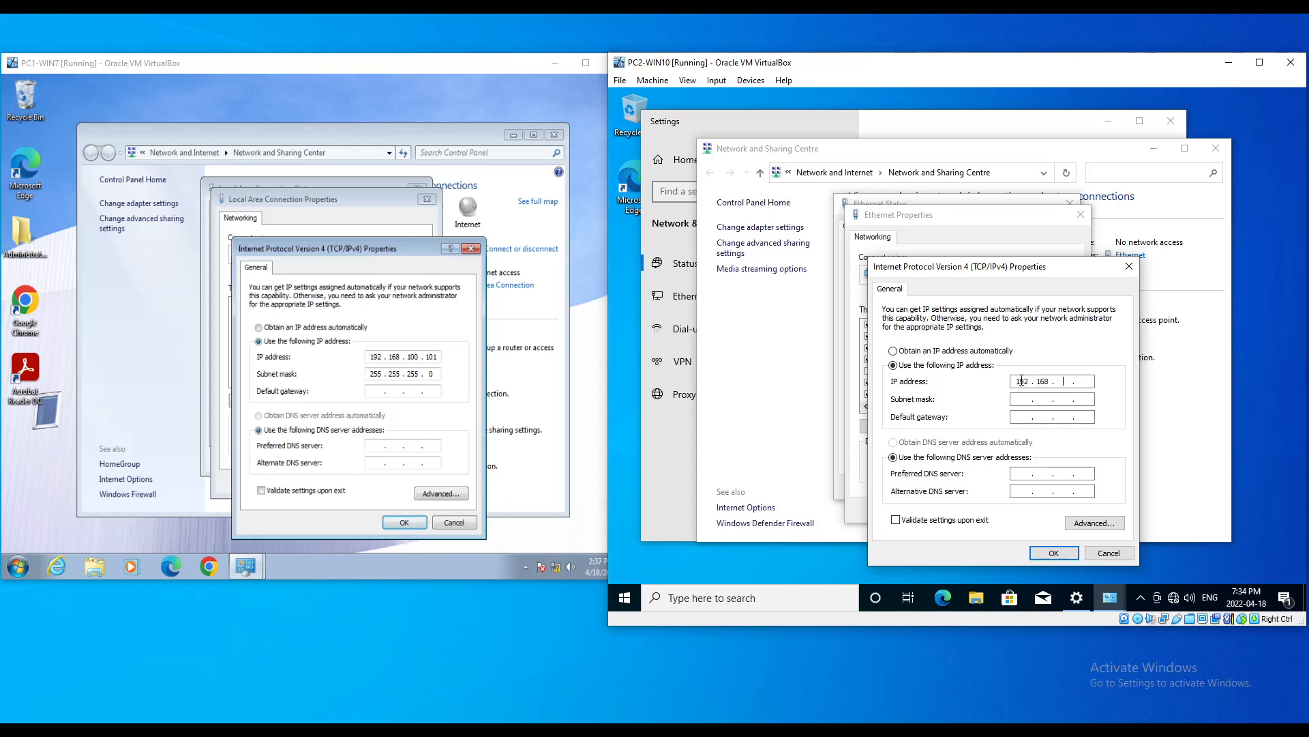
Step: Save PC2-WIN10's IPv4 settings and close its Ethernet properties, status and settings windows
key("Tab")
left_click(1054, 552)
left_click(1022, 510)
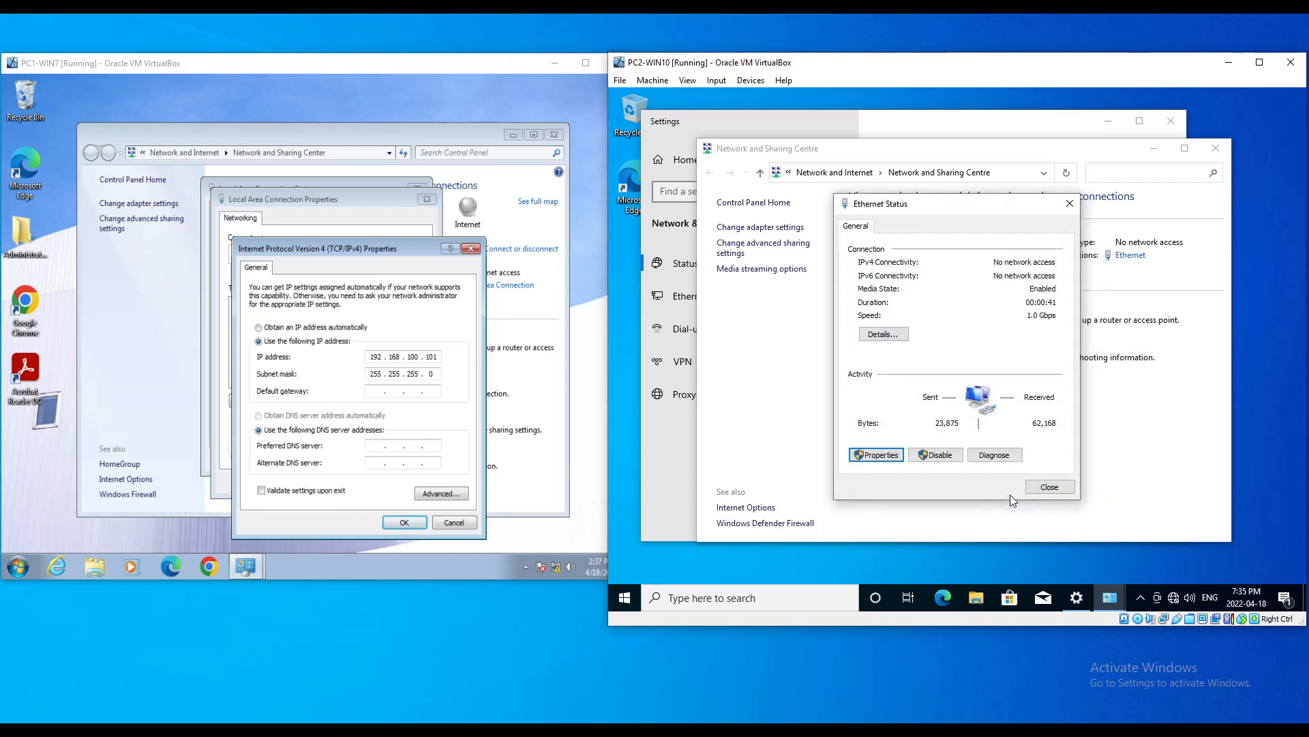
left_click(1051, 491)
left_click(1215, 149)
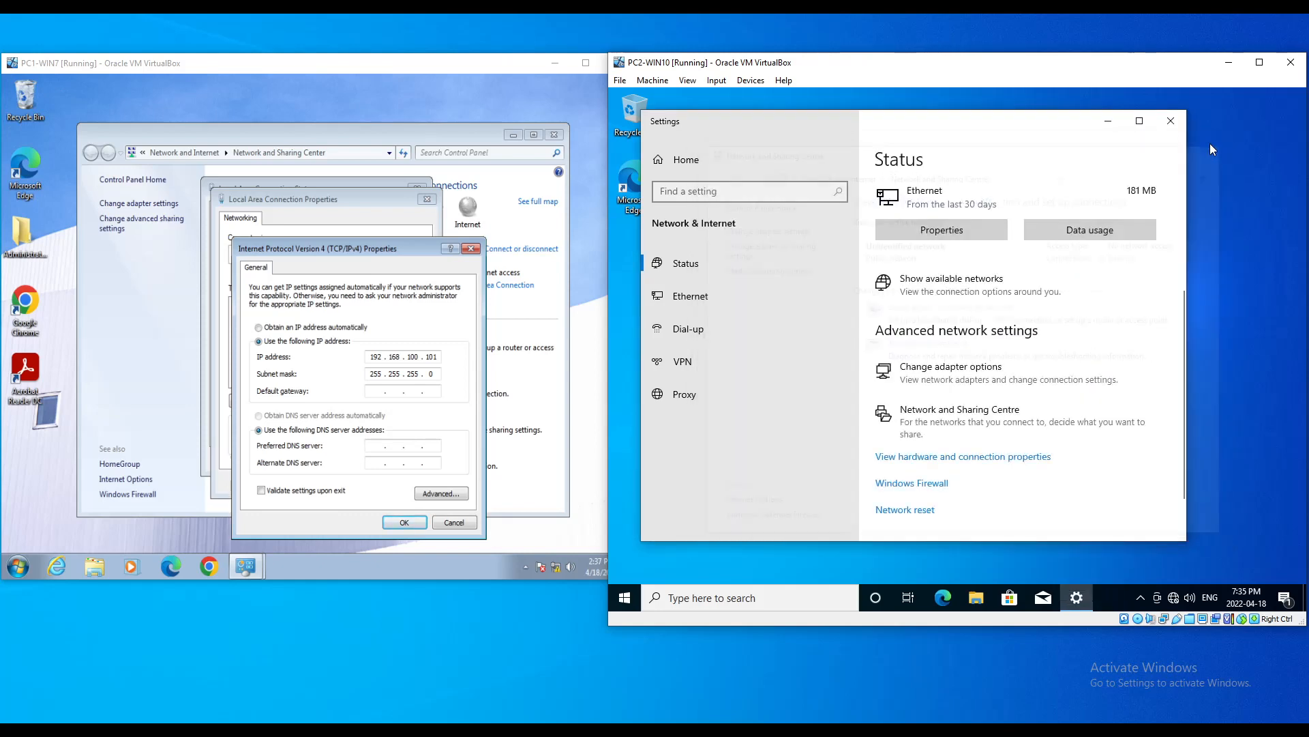
left_click(1171, 120)
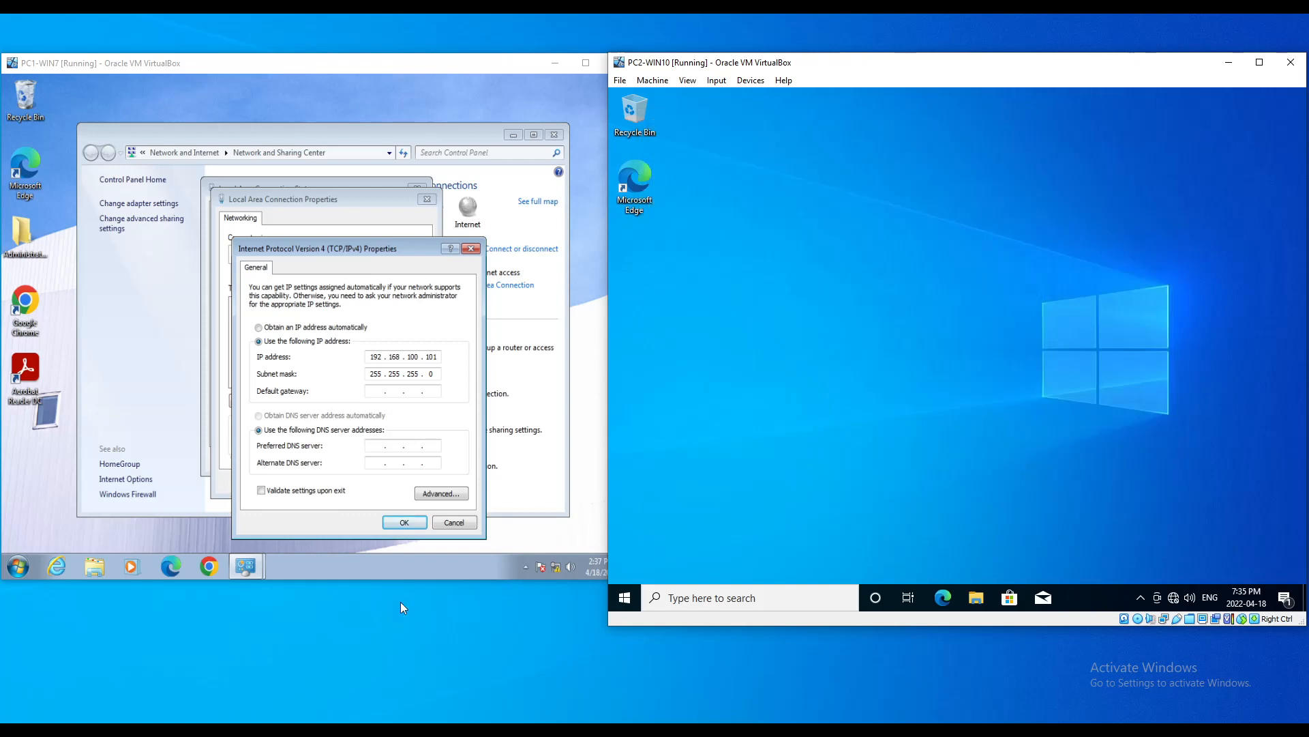
Step: Confirm PC1-WIN7's static IP 192.168.100.101 and close its network windows
left_click(404, 522)
left_click(372, 480)
left_click(396, 459)
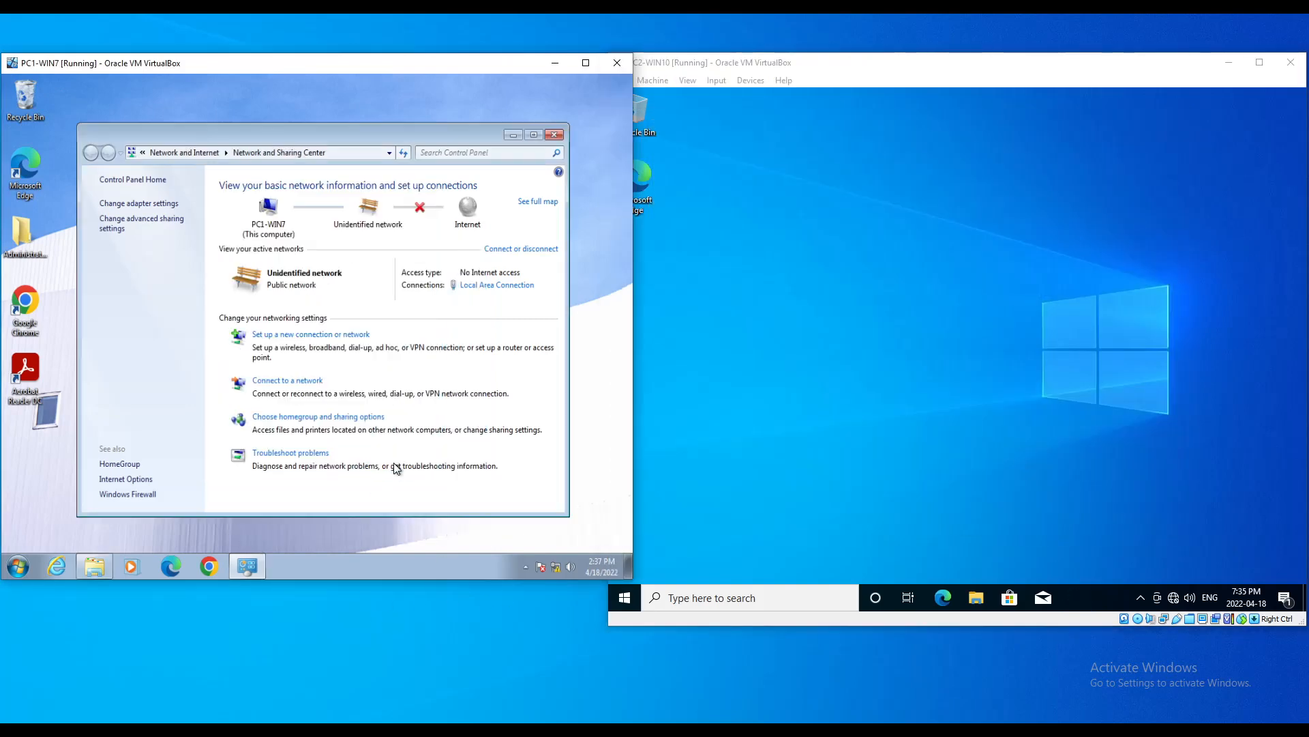
left_click(554, 134)
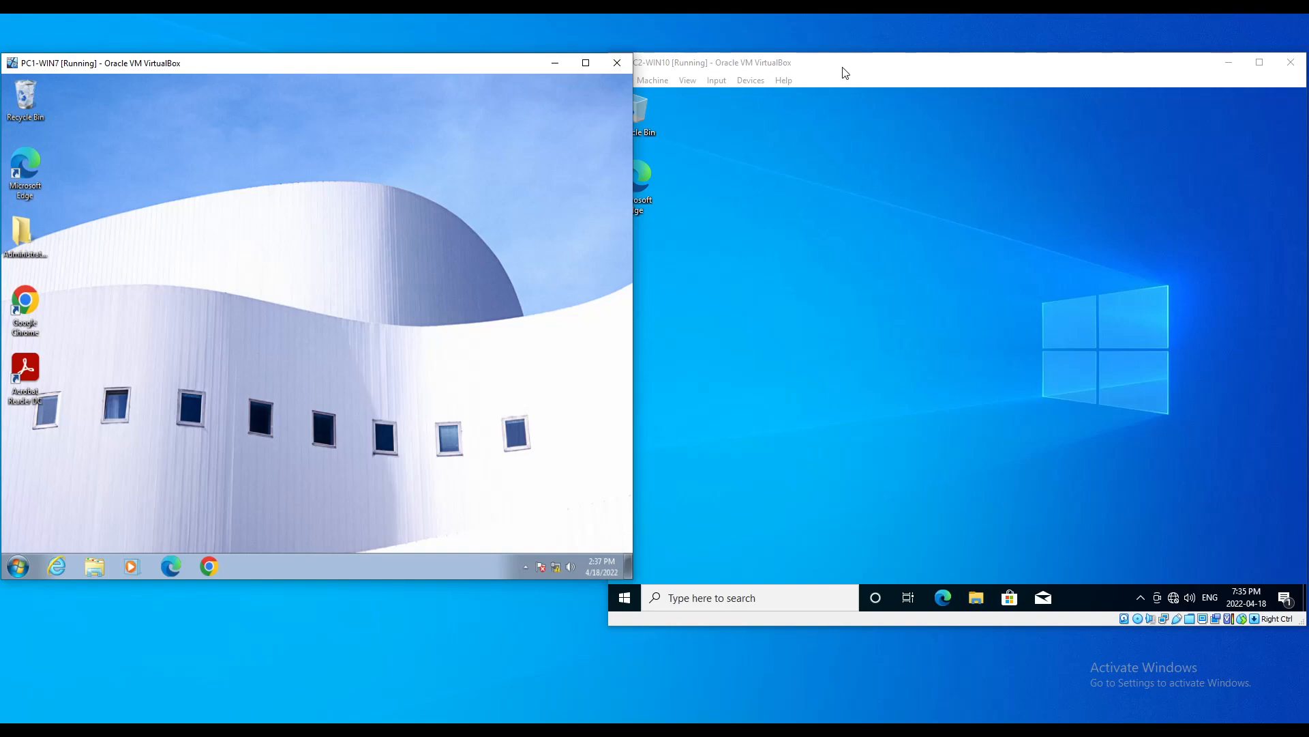
Step: Disconnect the USMT (X:) network drive on PC1-WIN7 from Computer and confirm
left_click(96, 566)
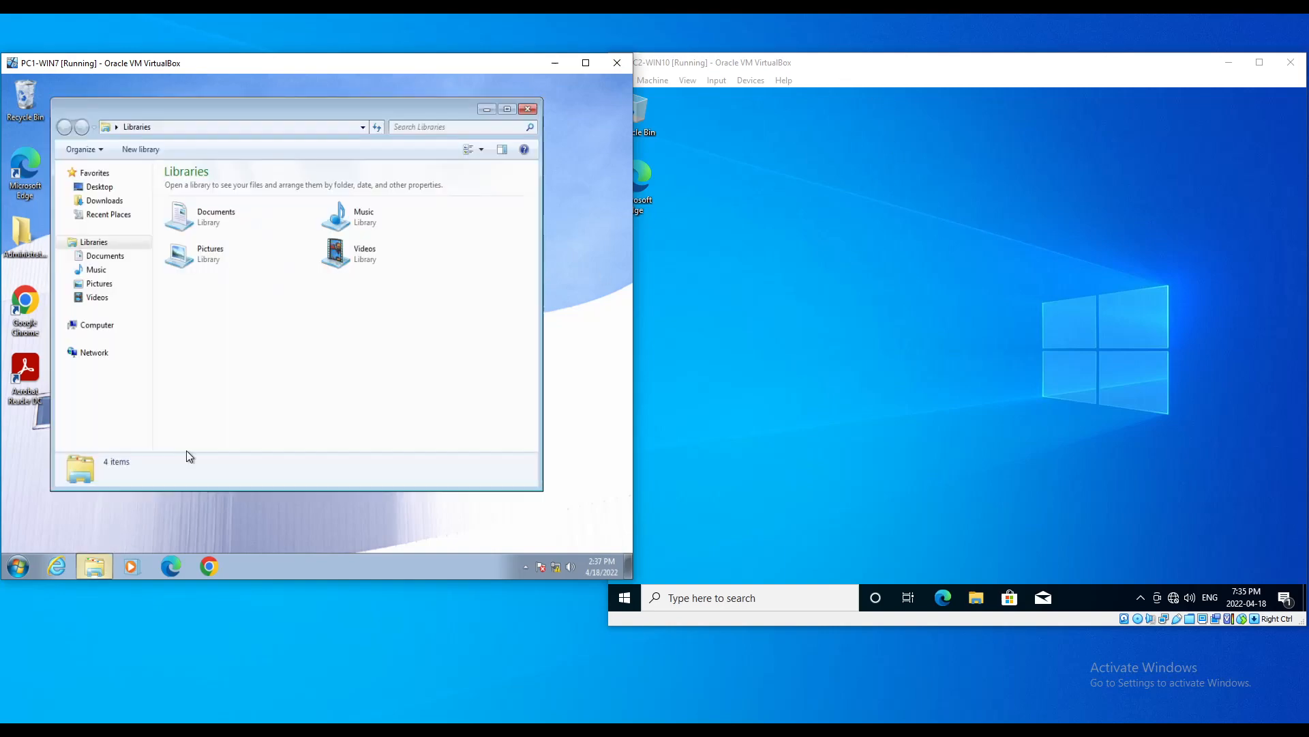
left_click(97, 326)
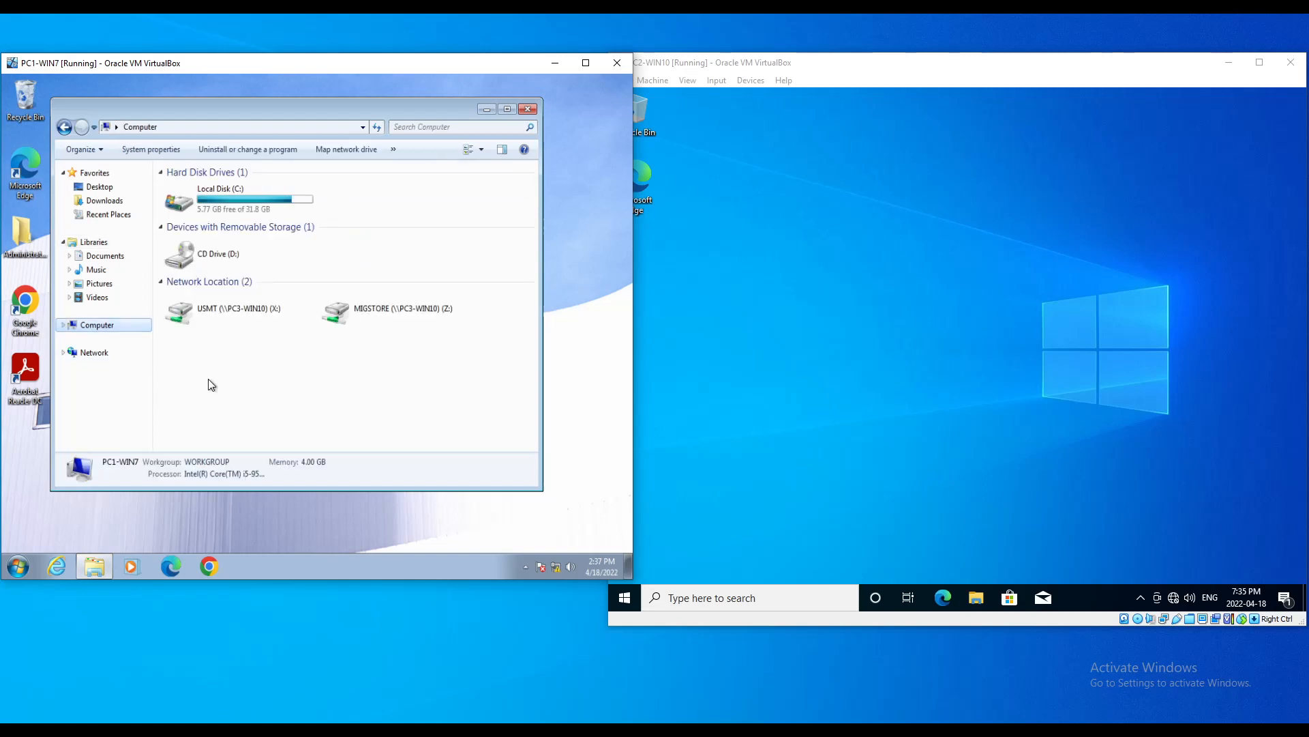
left_click(221, 306)
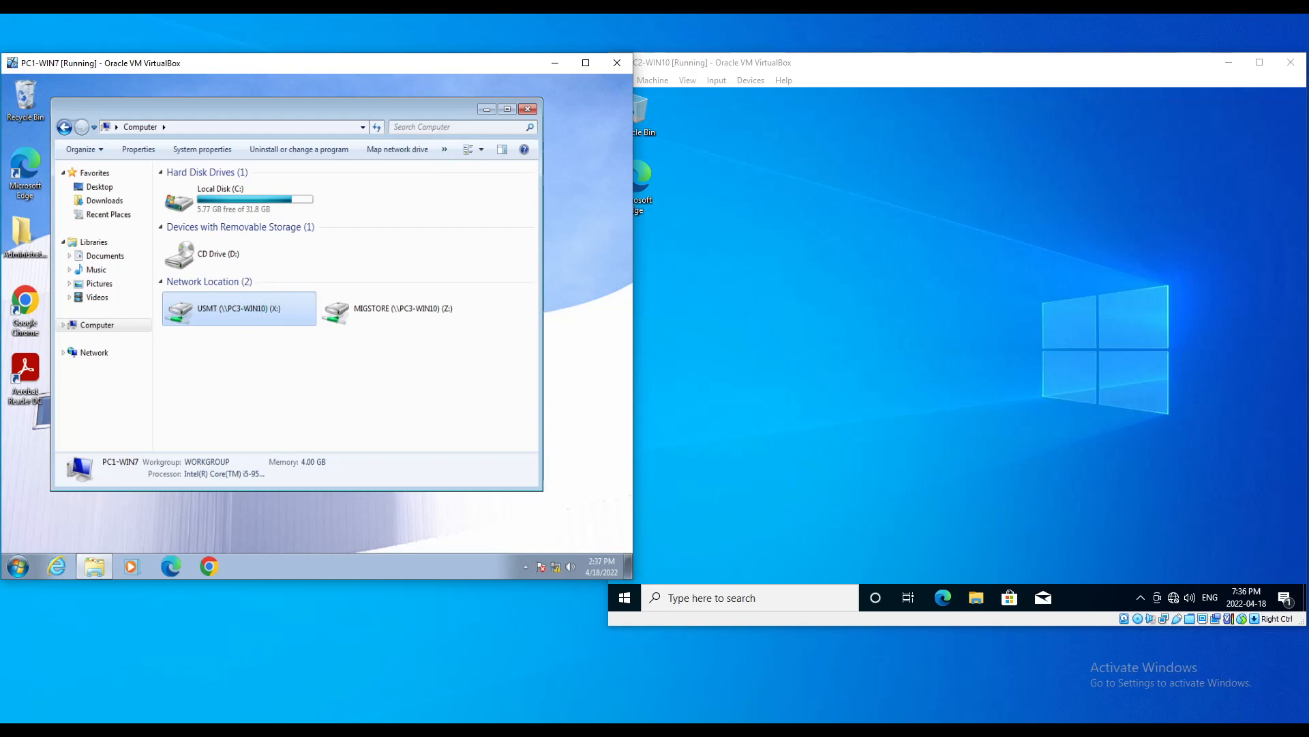
right_click(236, 309)
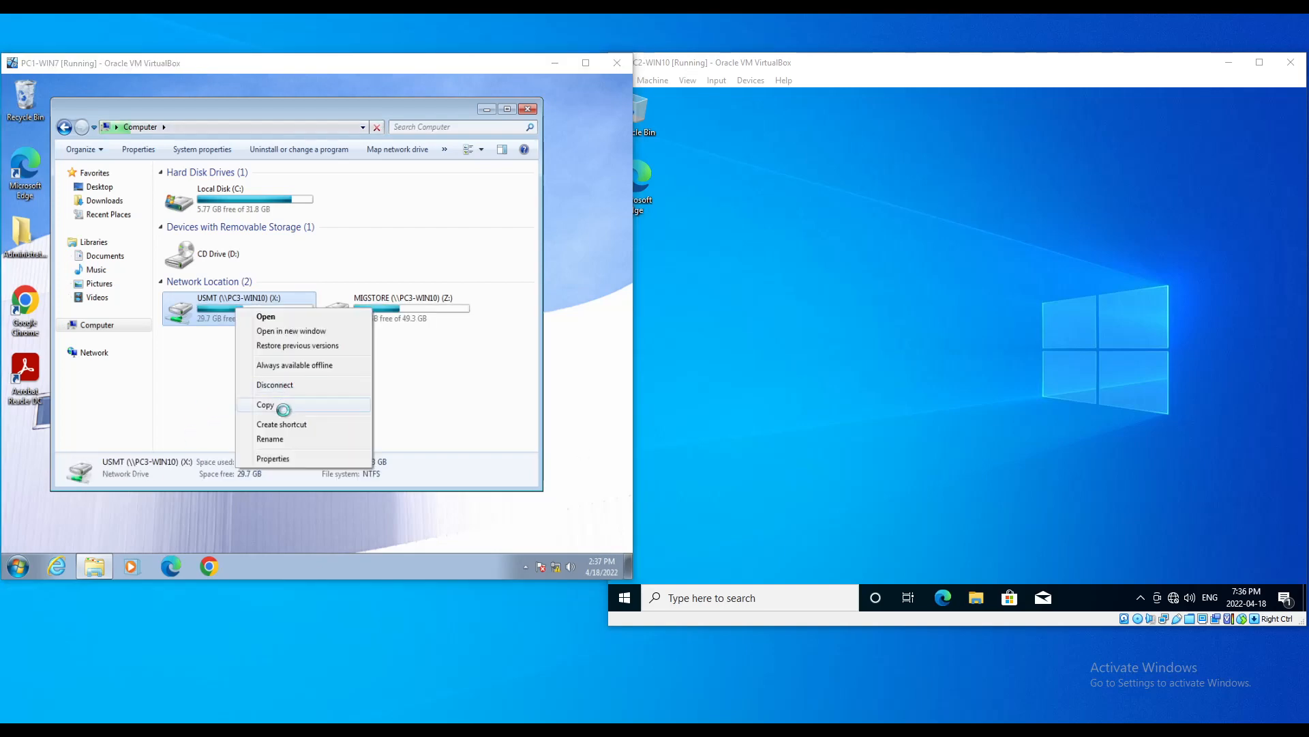
left_click(283, 386)
left_click(387, 375)
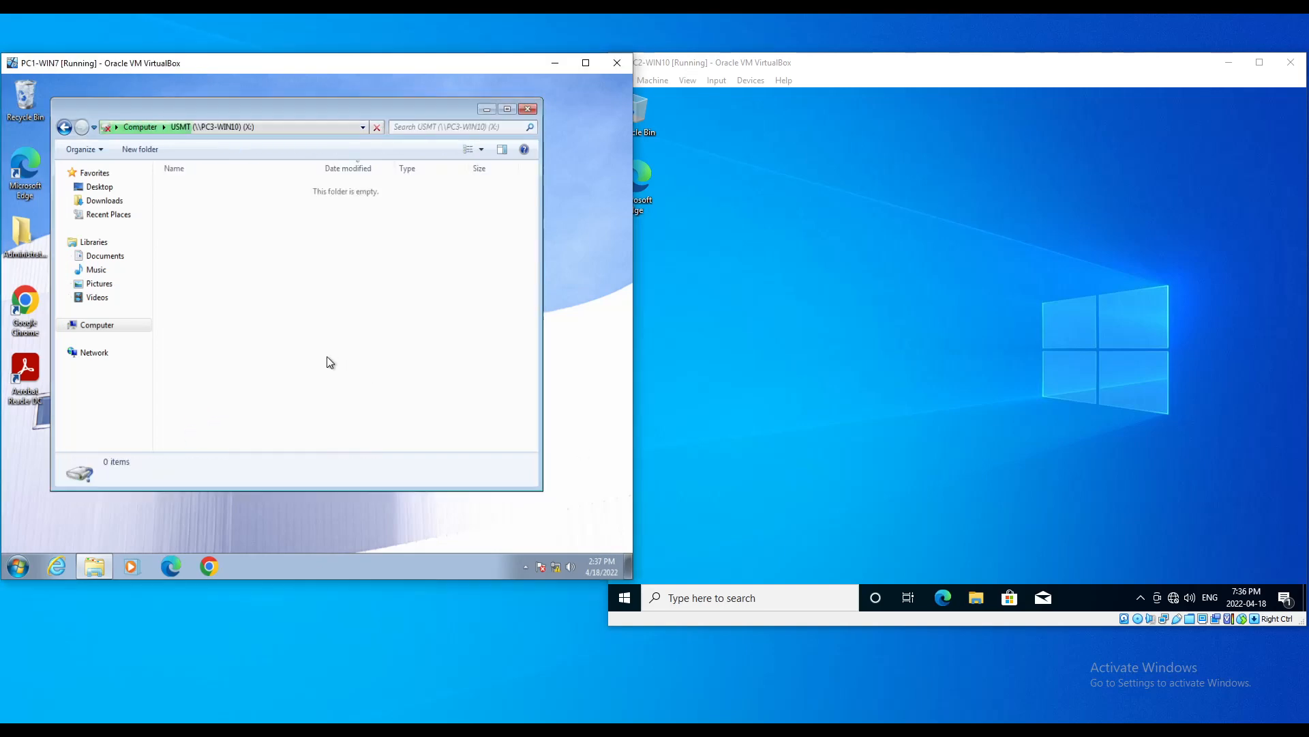
Step: Disconnect the MIGSTORE (Z:) network drive as well
left_click(106, 566)
left_click(102, 326)
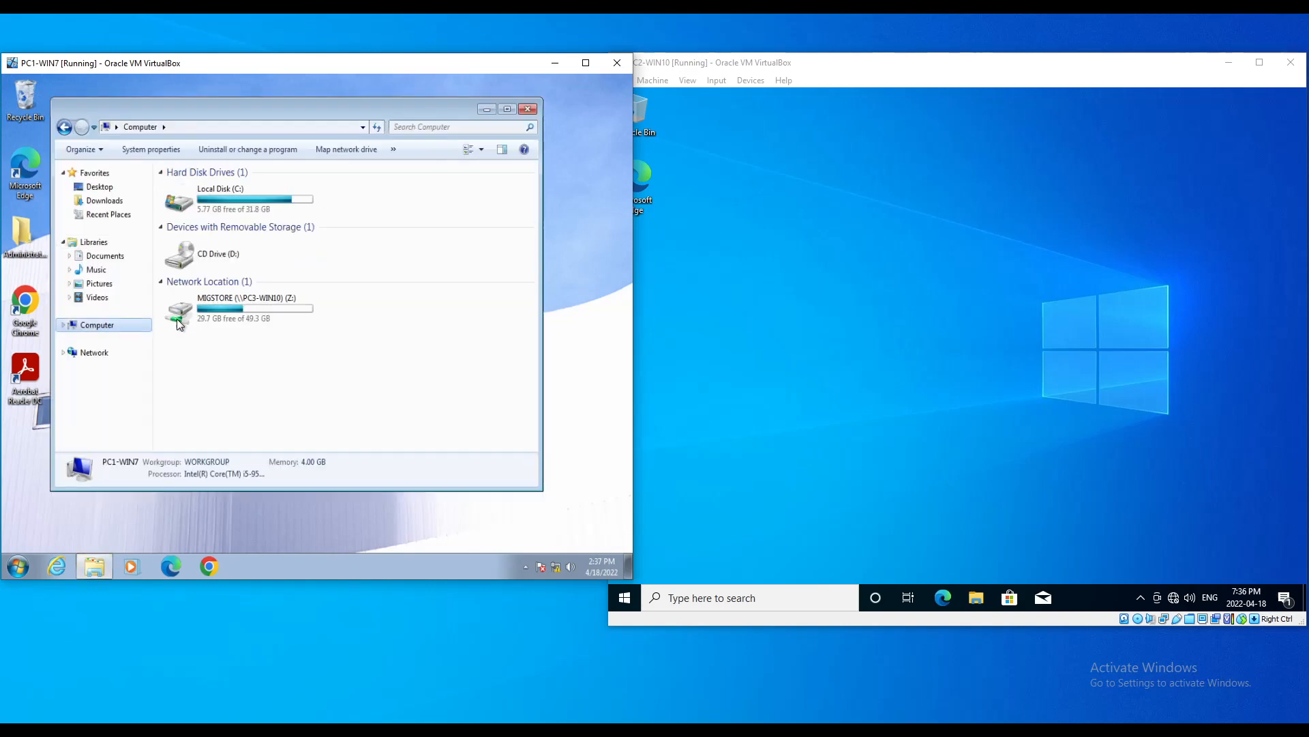
left_click(210, 304)
right_click(210, 304)
left_click(243, 380)
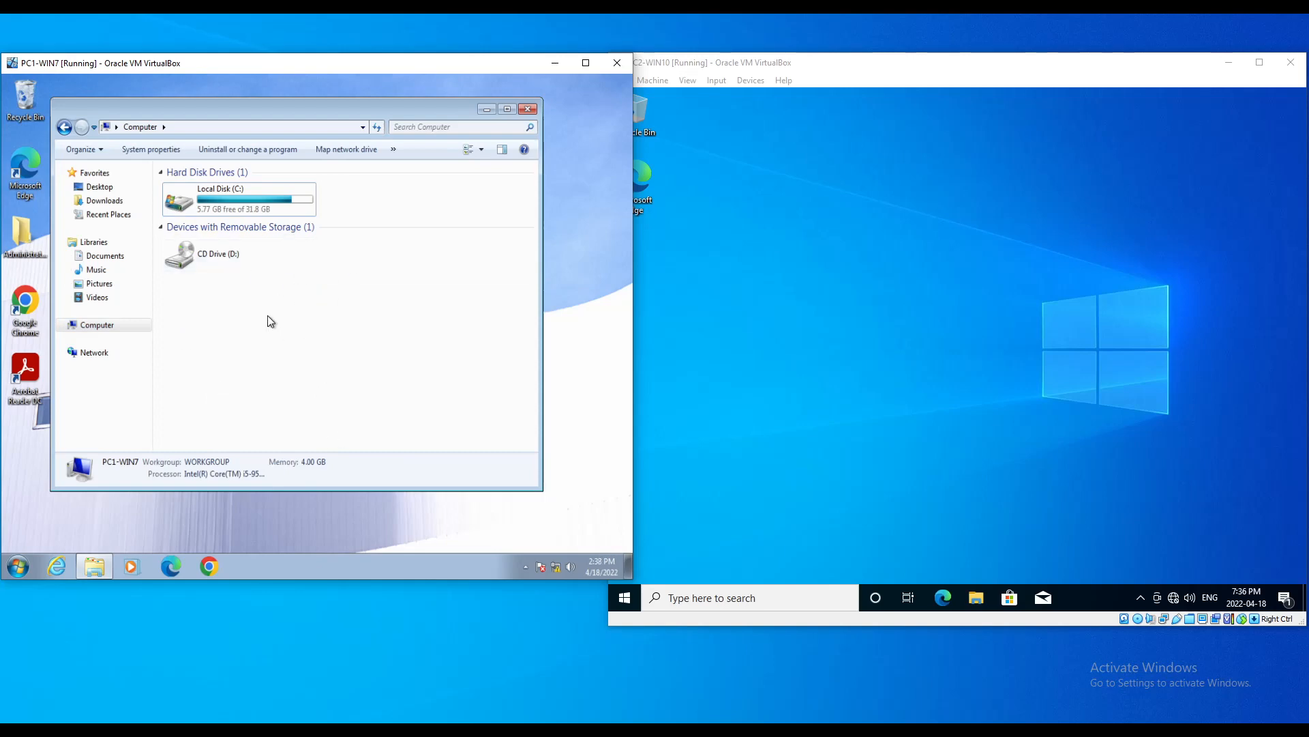
Step: Browse Local Disk (C:) > Windows > System32 and select the migwiz folder
double_click(223, 195)
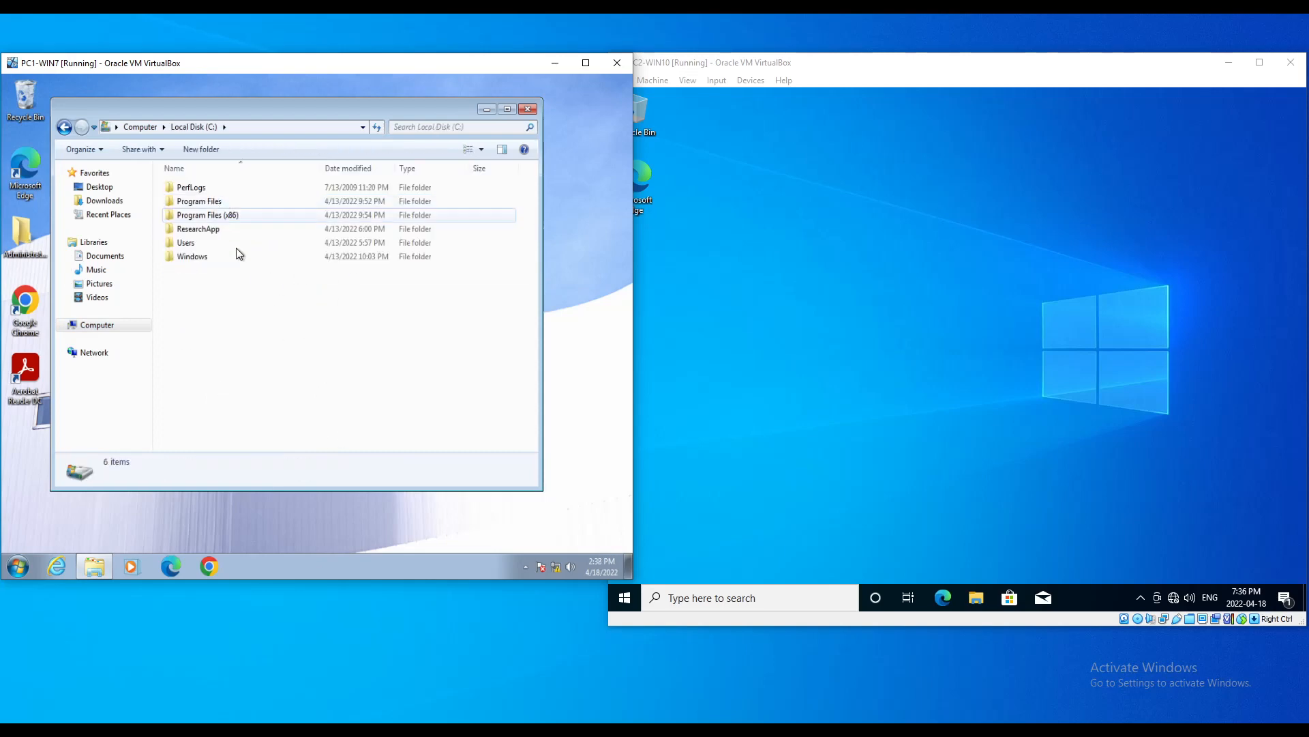
double_click(202, 256)
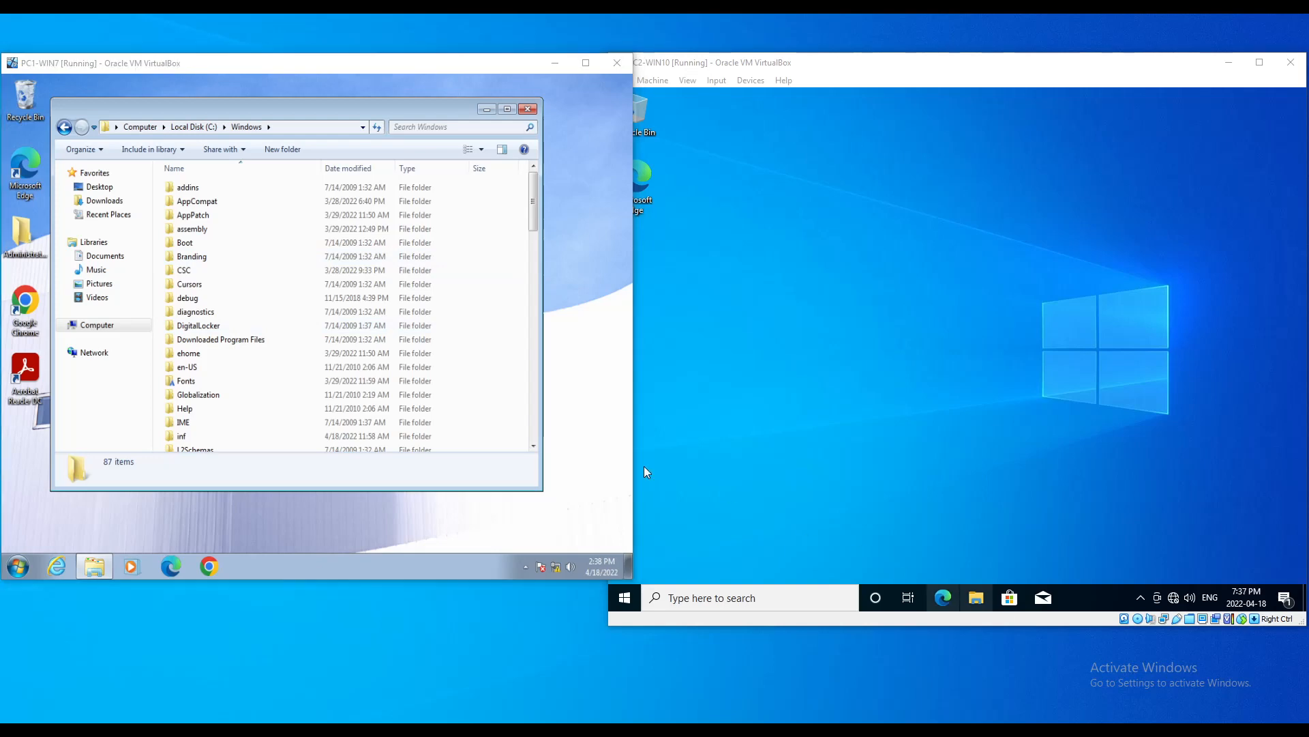
left_click(227, 384)
scroll(227, 382, "down", 10)
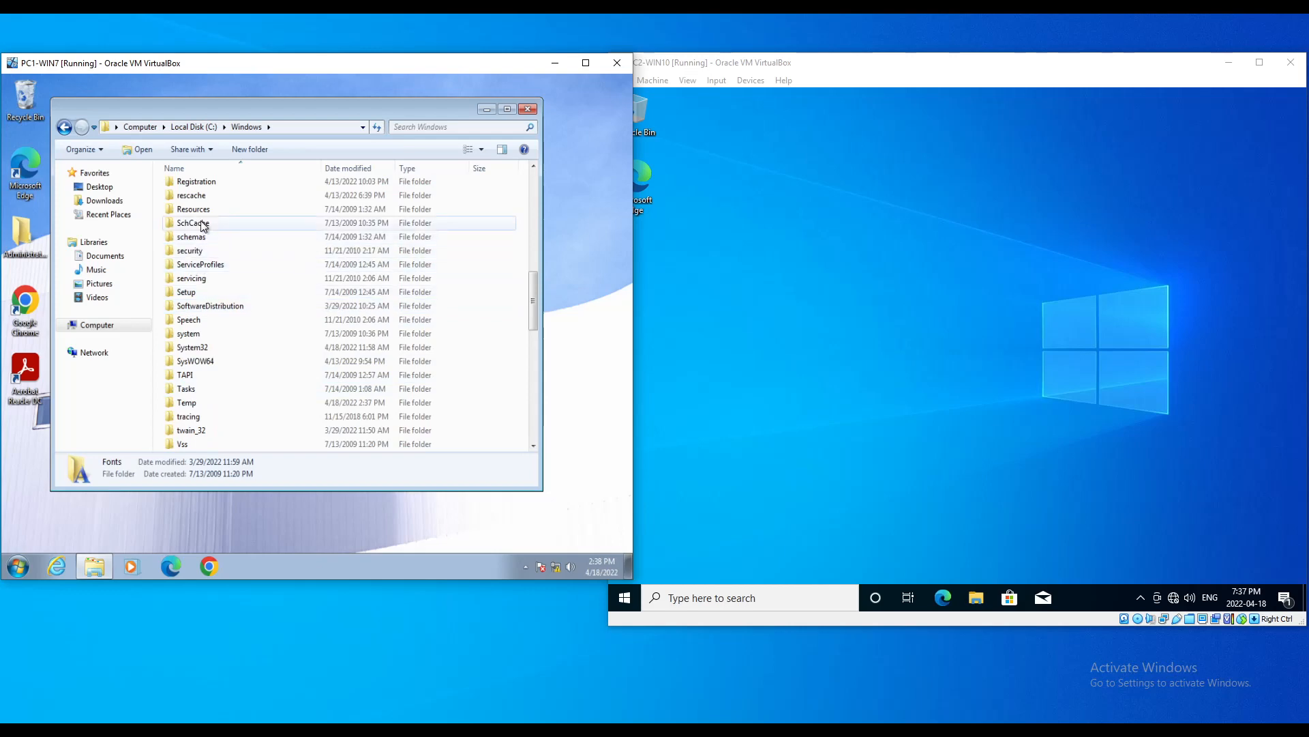
double_click(202, 348)
left_click(219, 320)
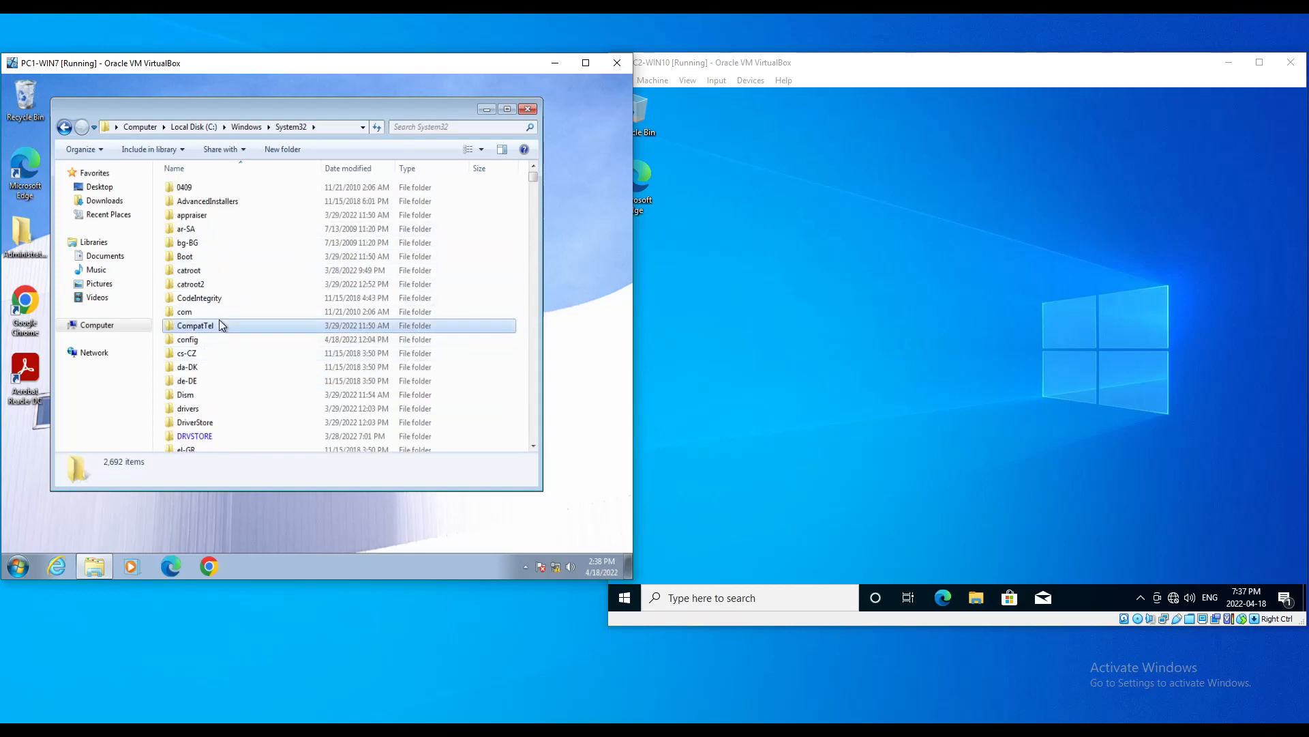
key("m")
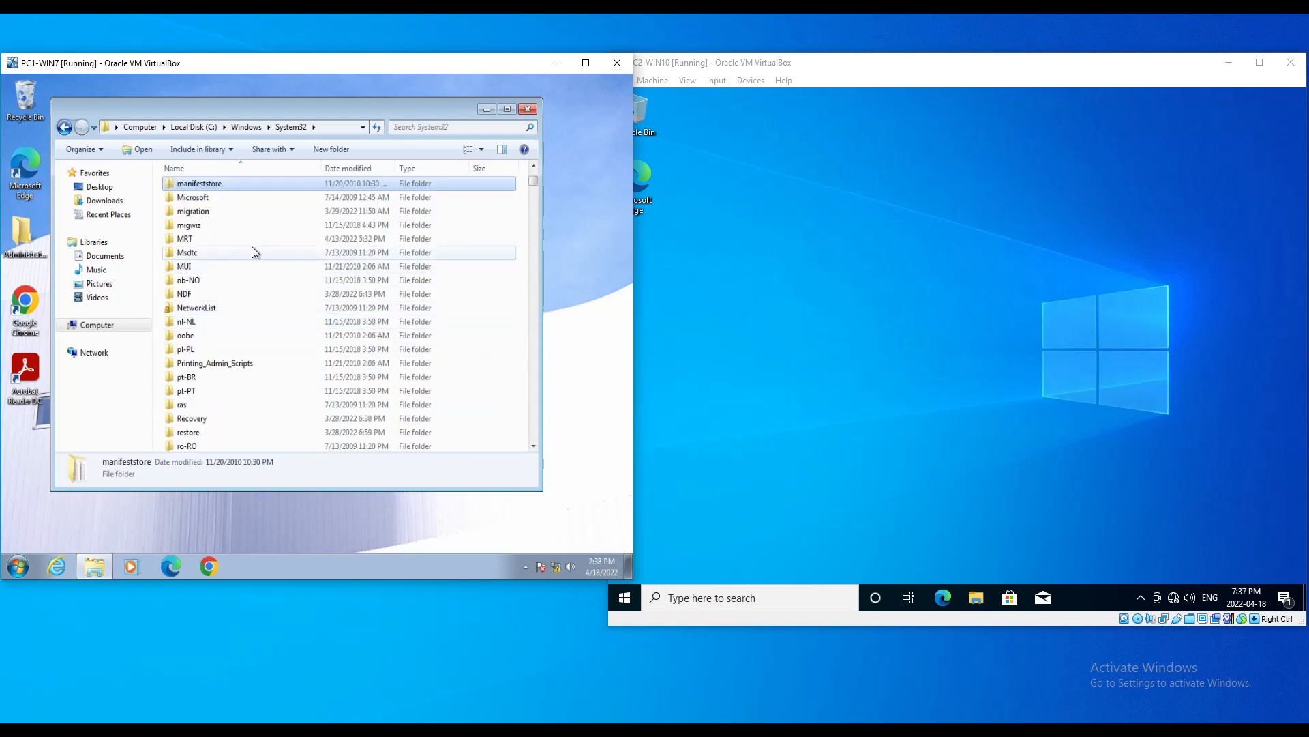
left_click(196, 229)
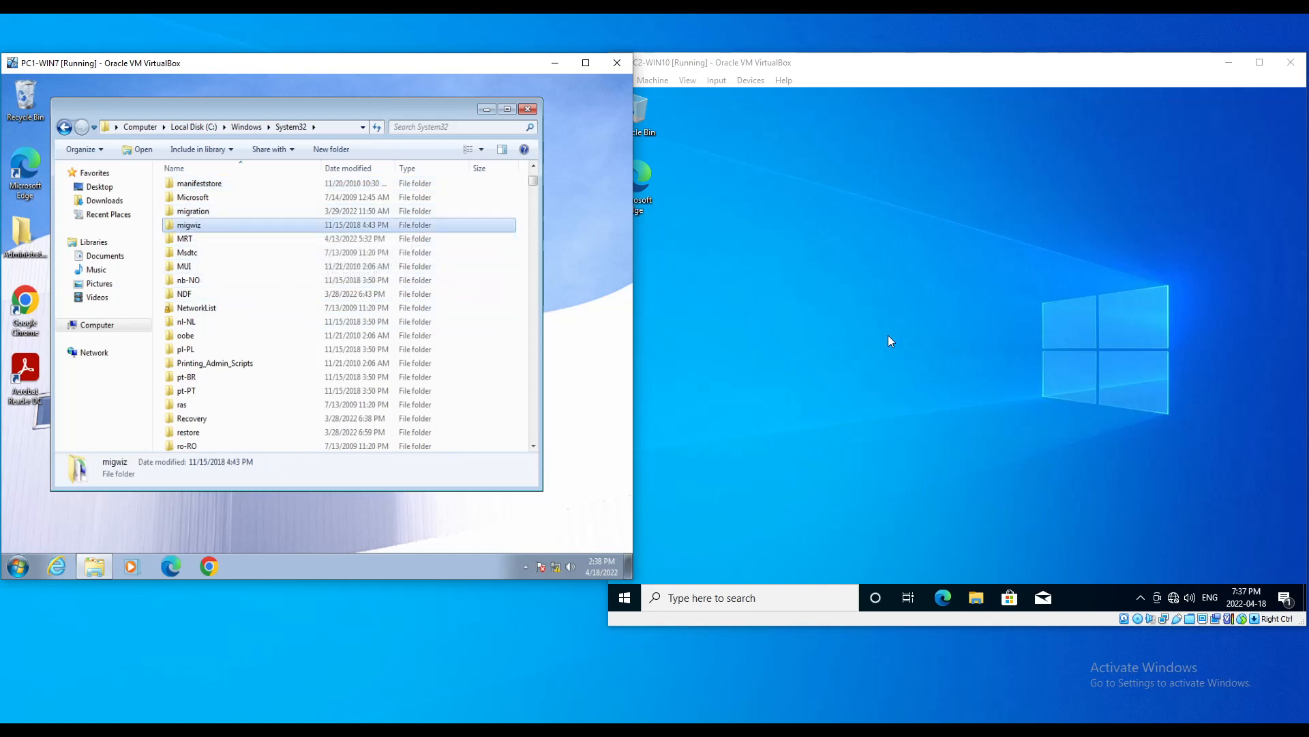
Step: Share PC1-WIN7's migwiz folder with Full Control for Everyone, then close its windows
right_click(190, 226)
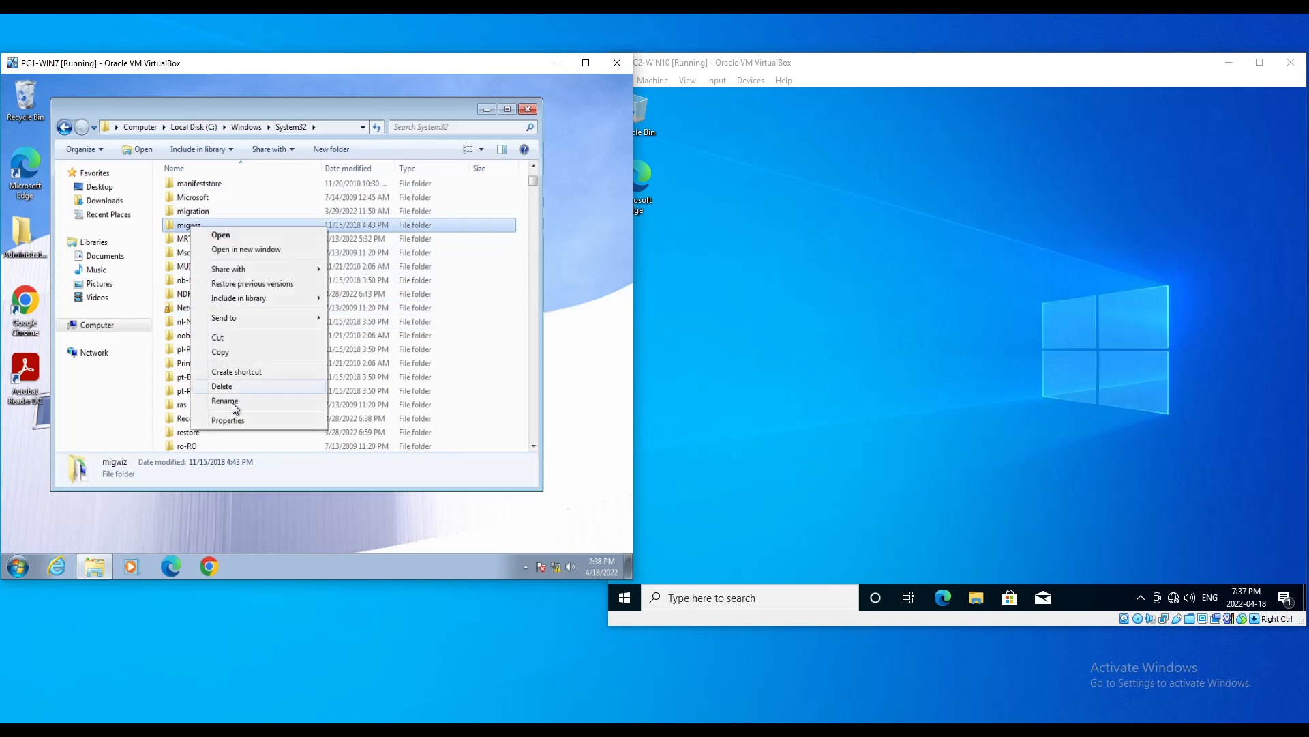
left_click(232, 421)
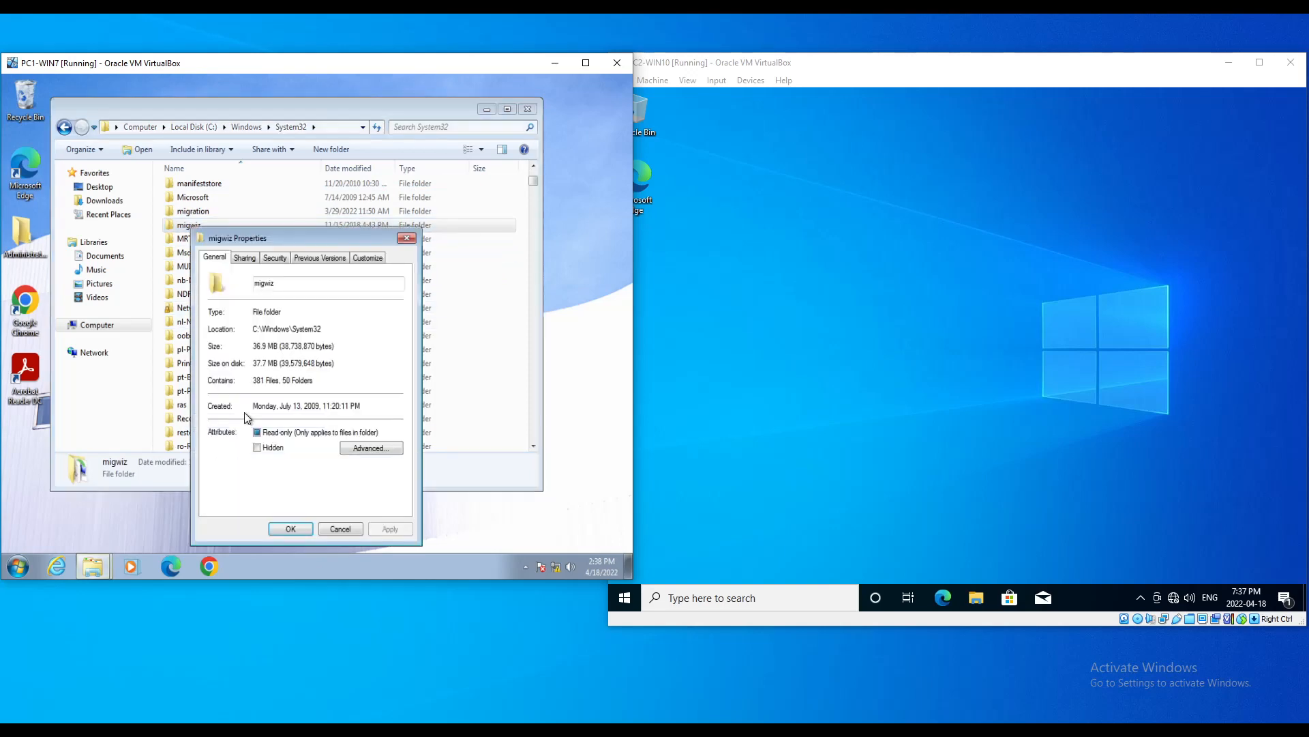
left_click(246, 259)
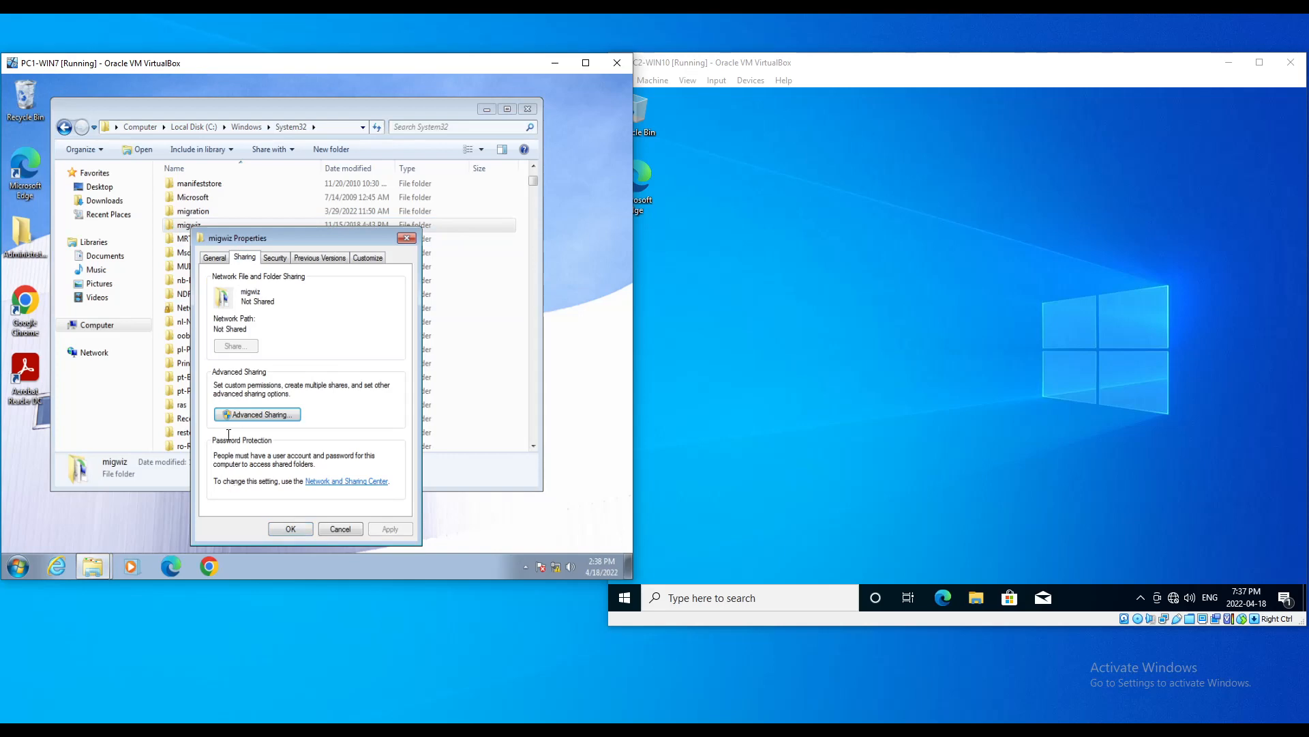
left_click(251, 416)
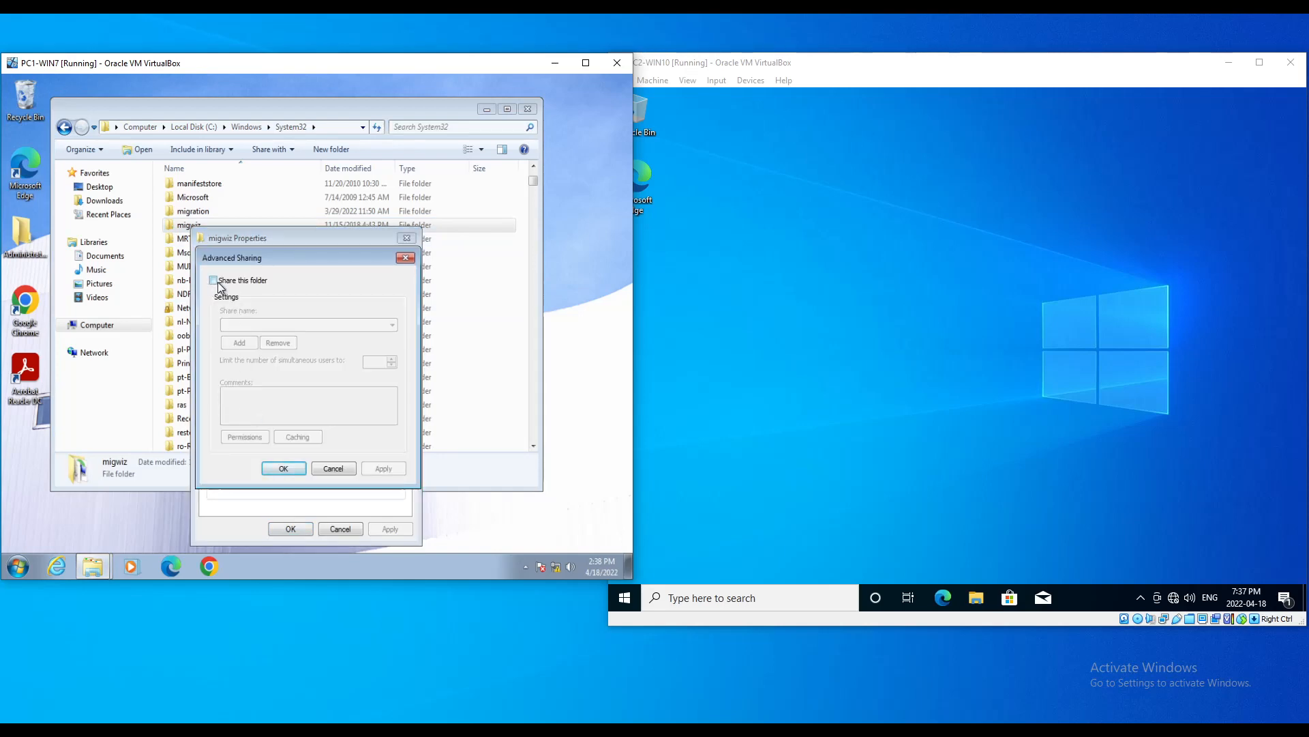
left_click(217, 282)
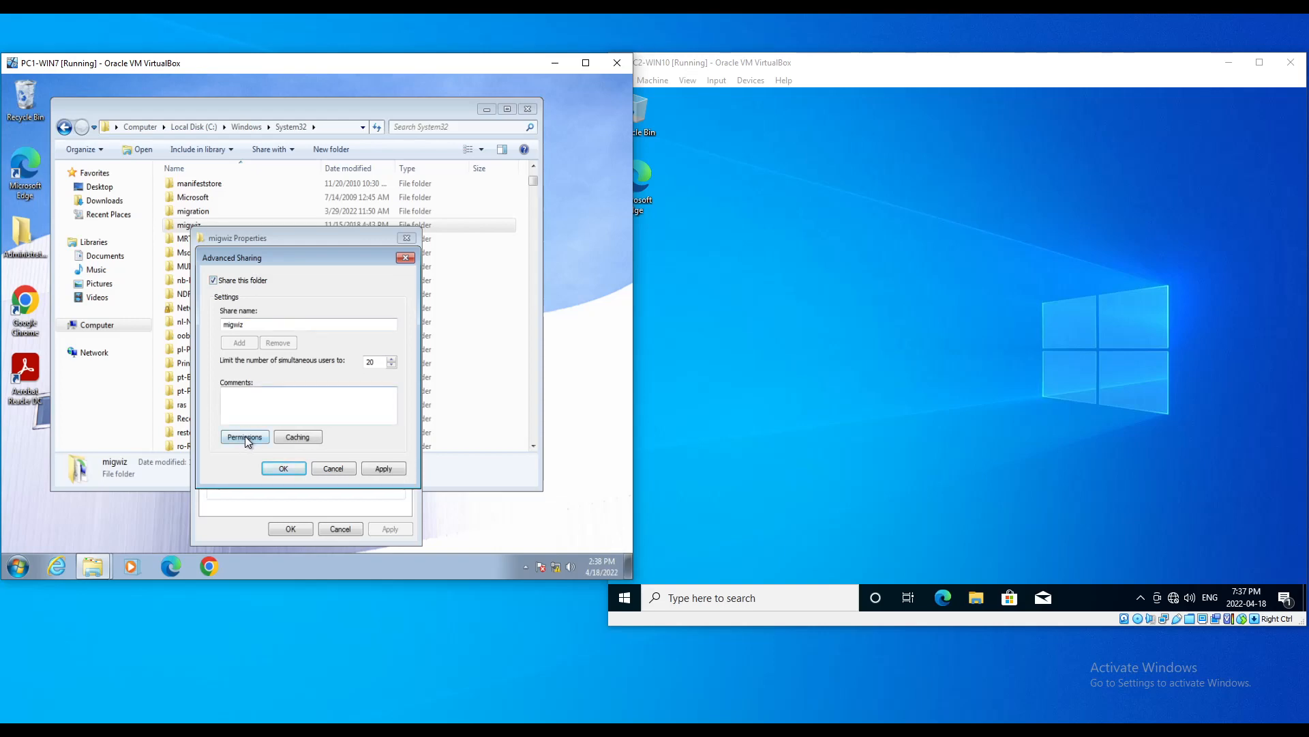
left_click(245, 437)
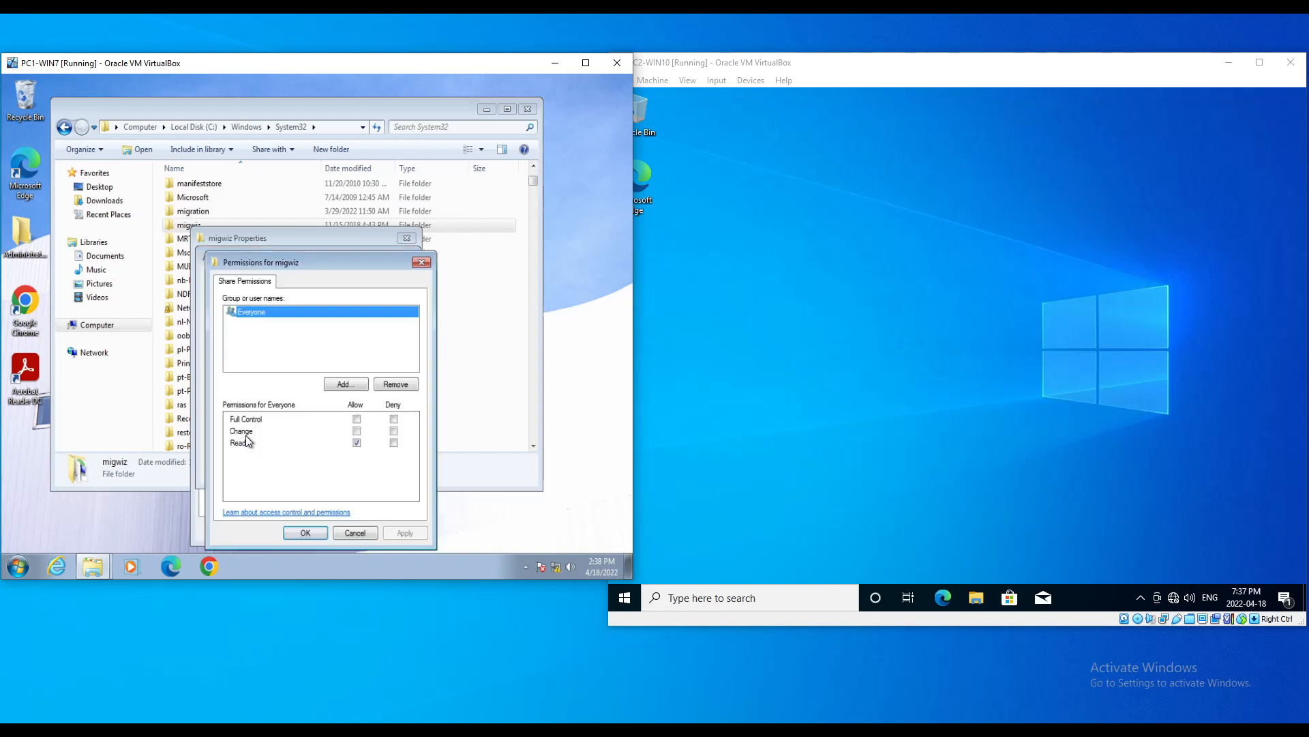
left_click(357, 419)
left_click(305, 533)
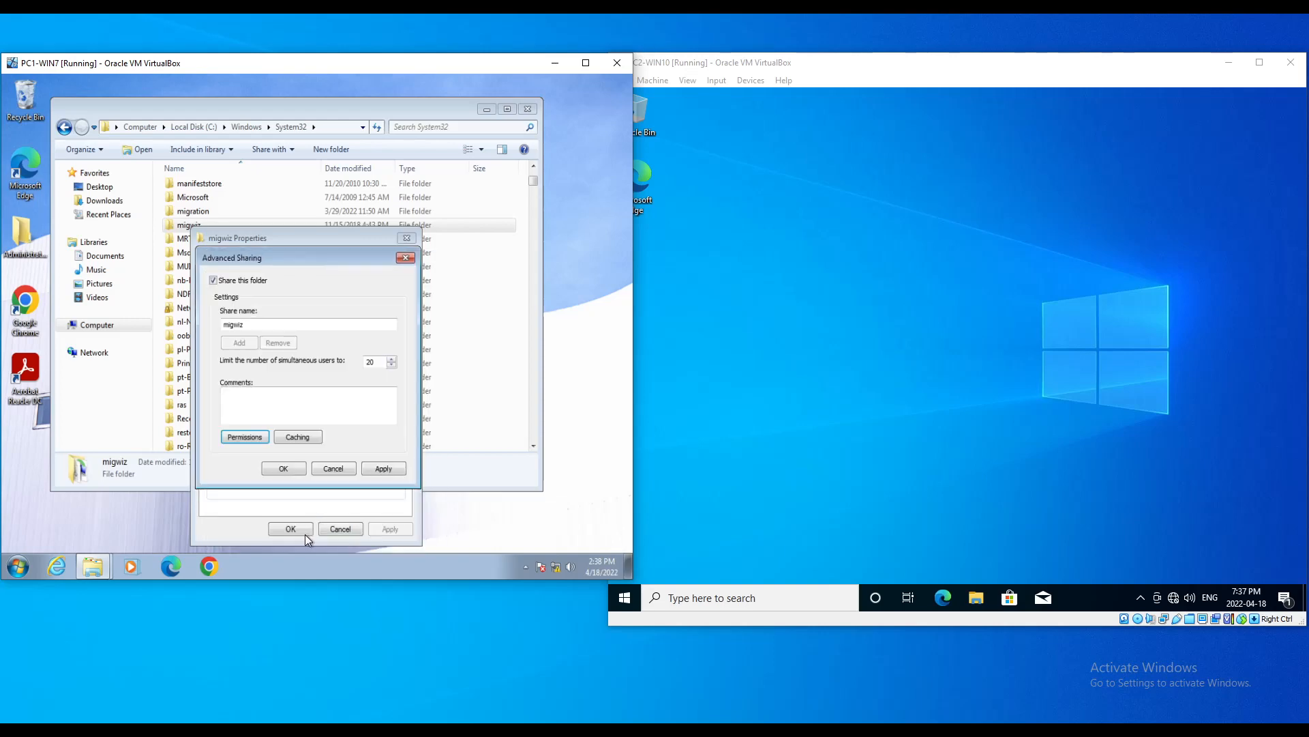
left_click(286, 468)
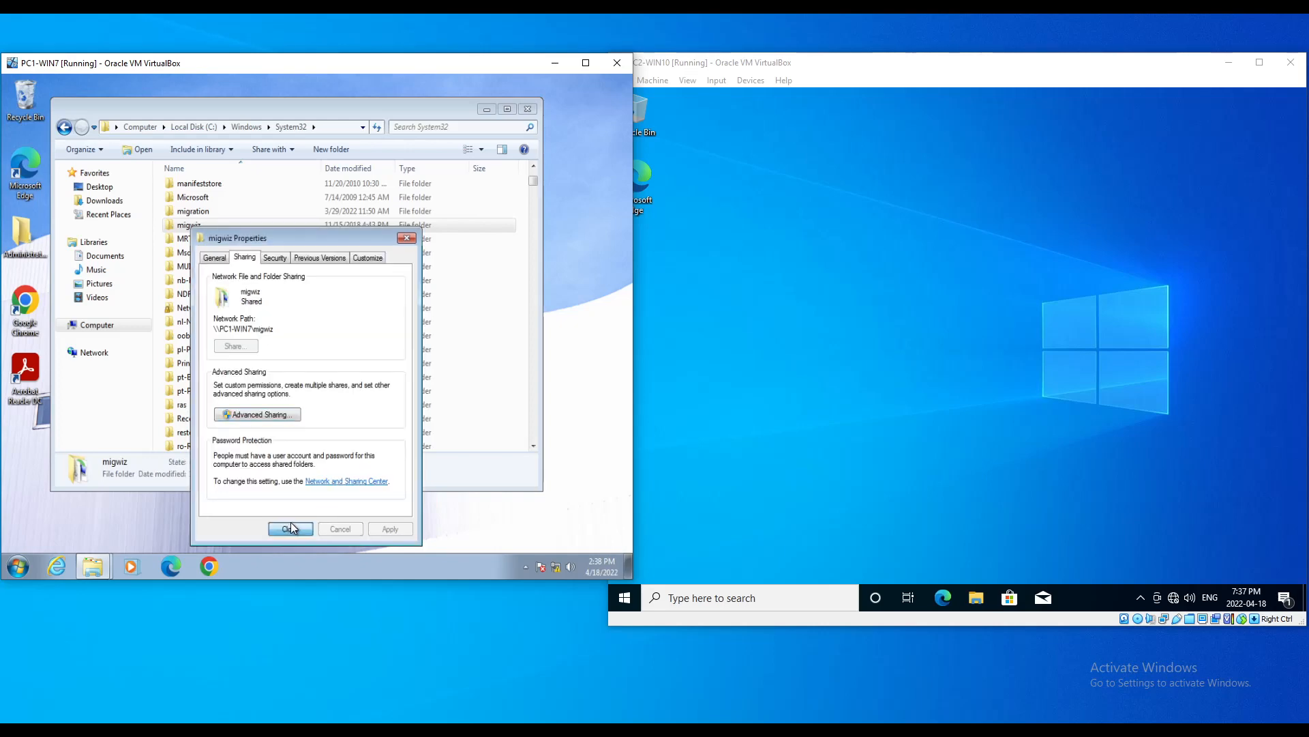
left_click(290, 525)
left_click(527, 110)
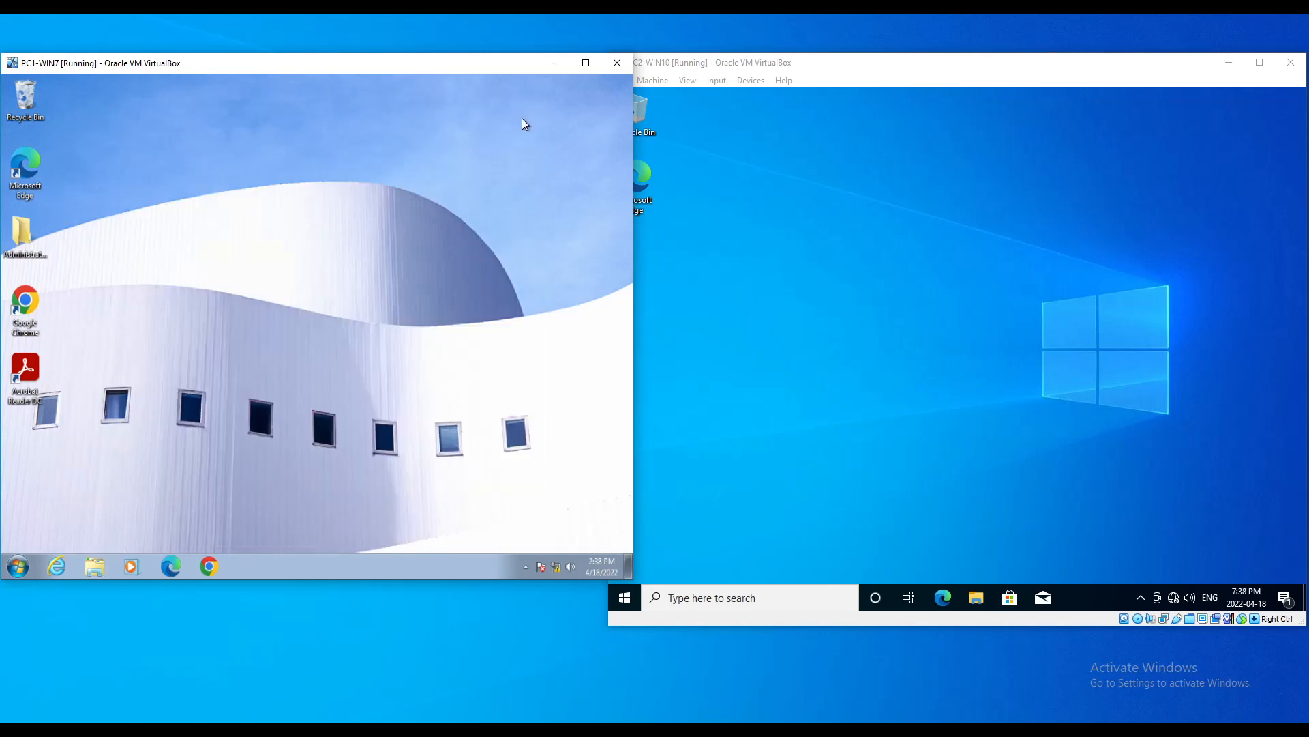
Step: Open This PC on PC2-WIN10 and eject the Guest Additions CD Drive (D:)
left_click(845, 338)
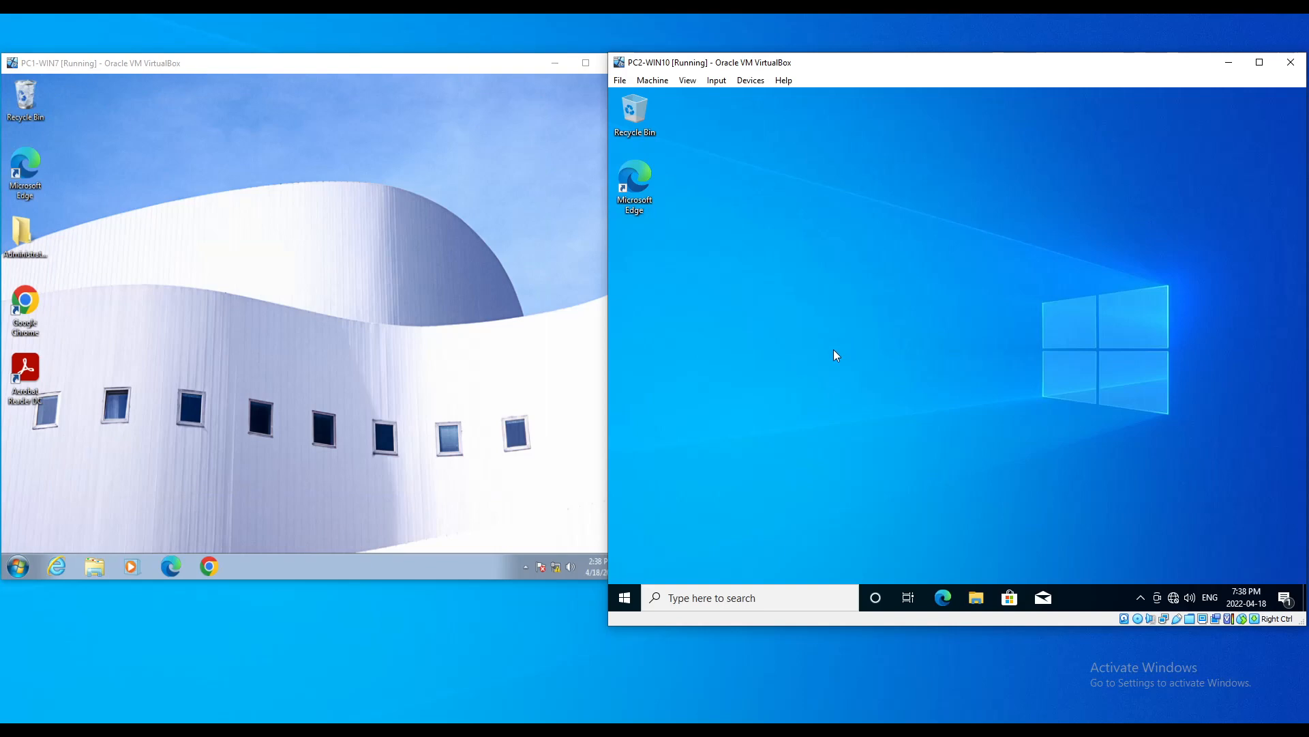
left_click(976, 603)
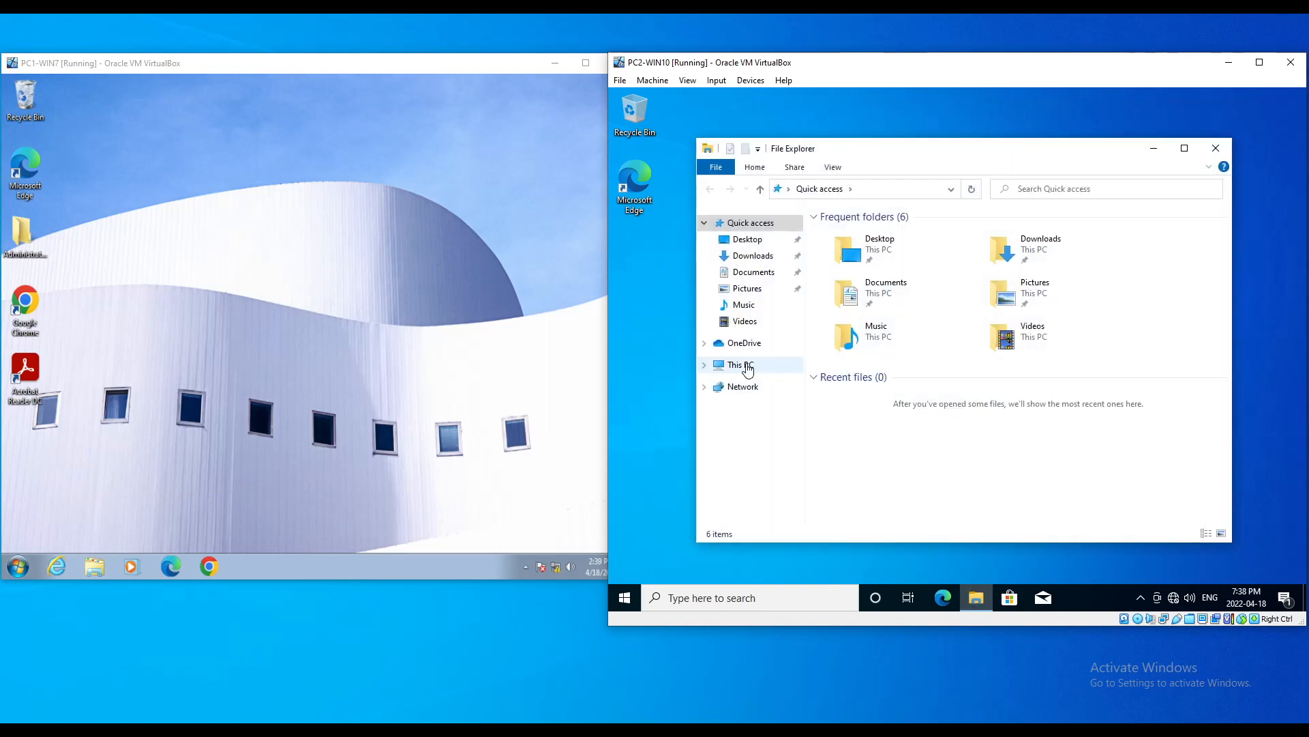
left_click(748, 367)
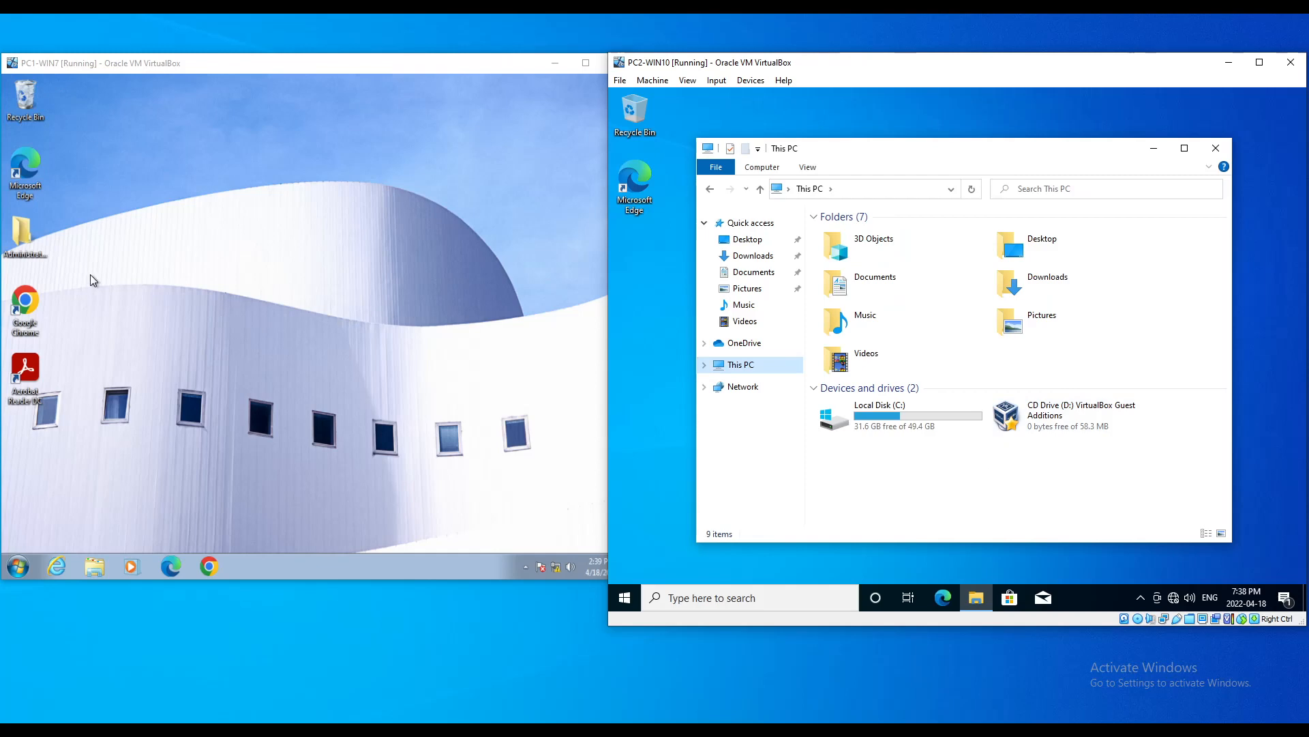
left_click(1053, 414)
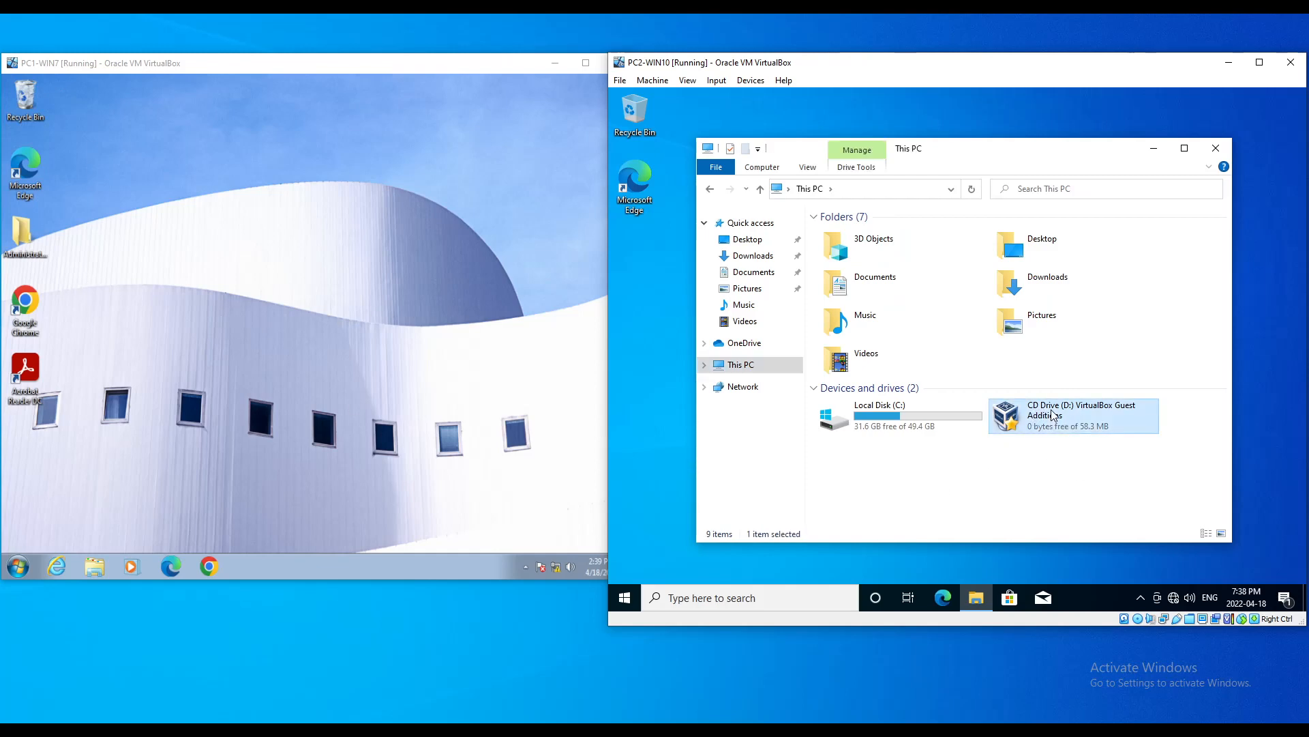
right_click(1053, 414)
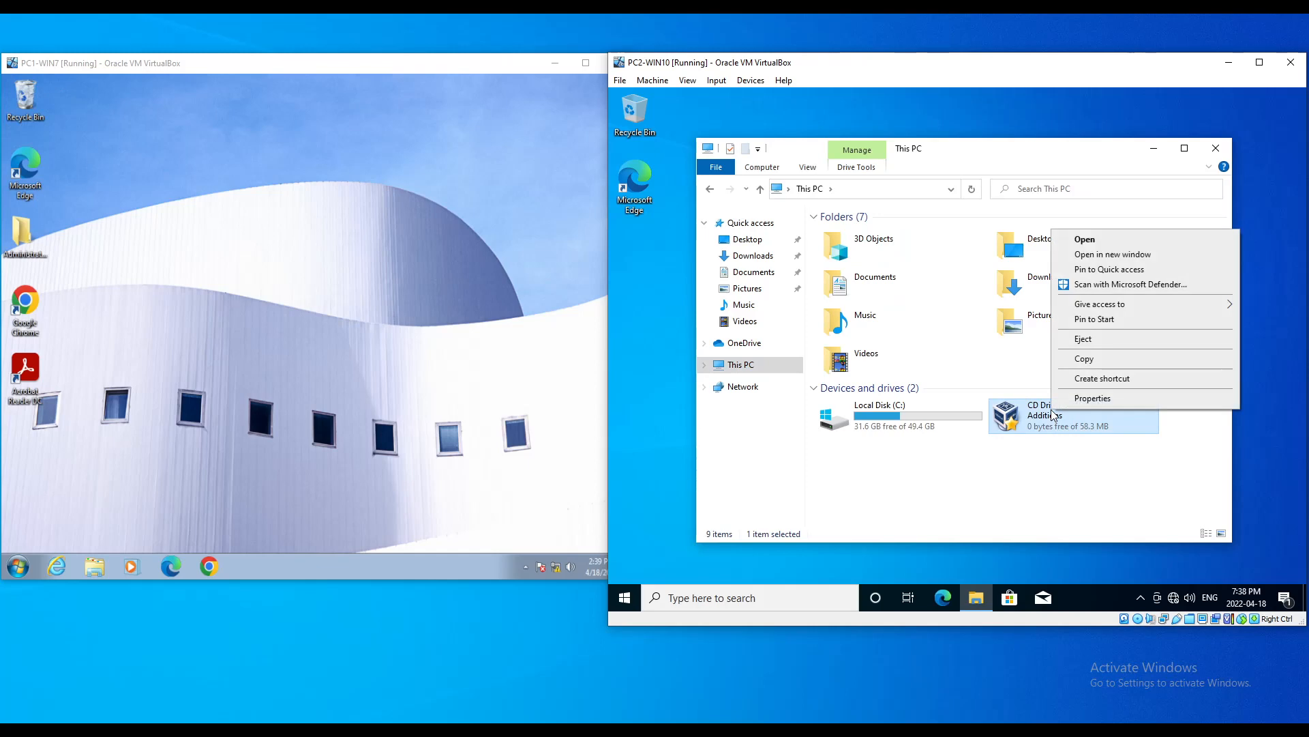
left_click(1085, 340)
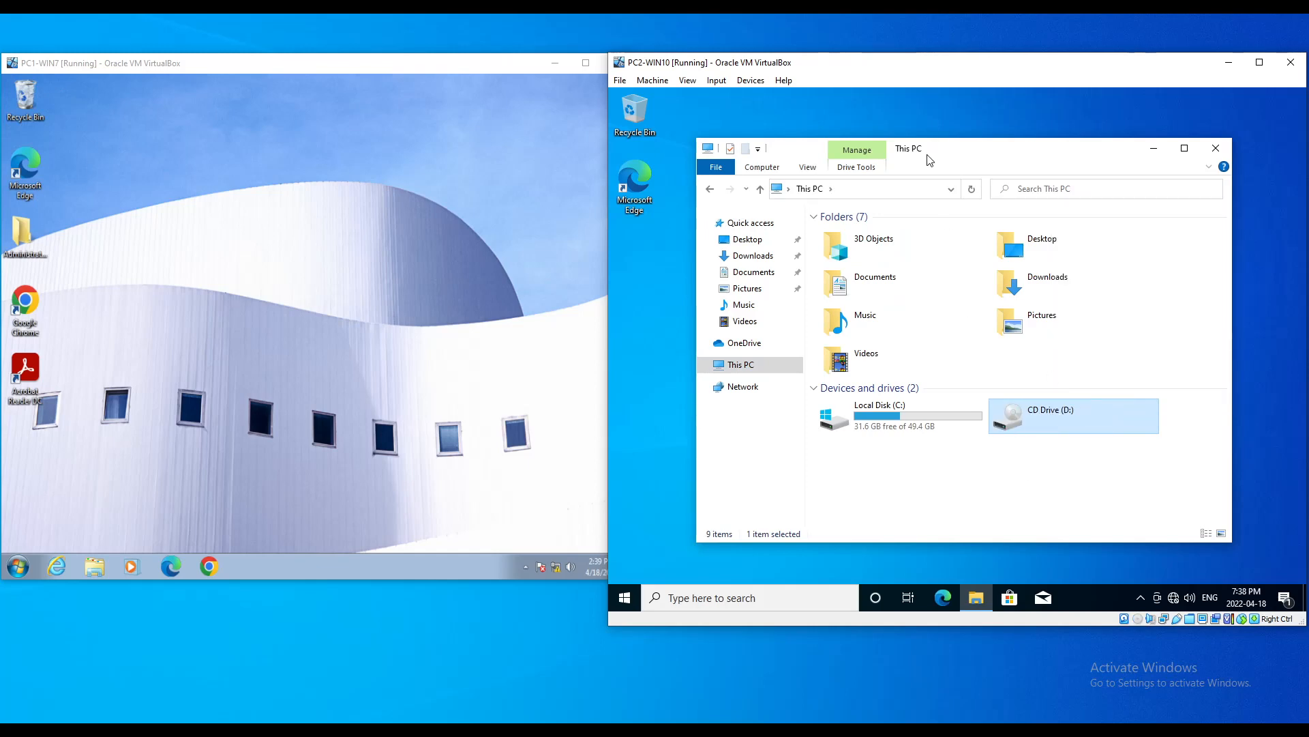
Step: Collapse the Folders group and bring up the This PC context menu
left_click_drag(949, 154, 941, 122)
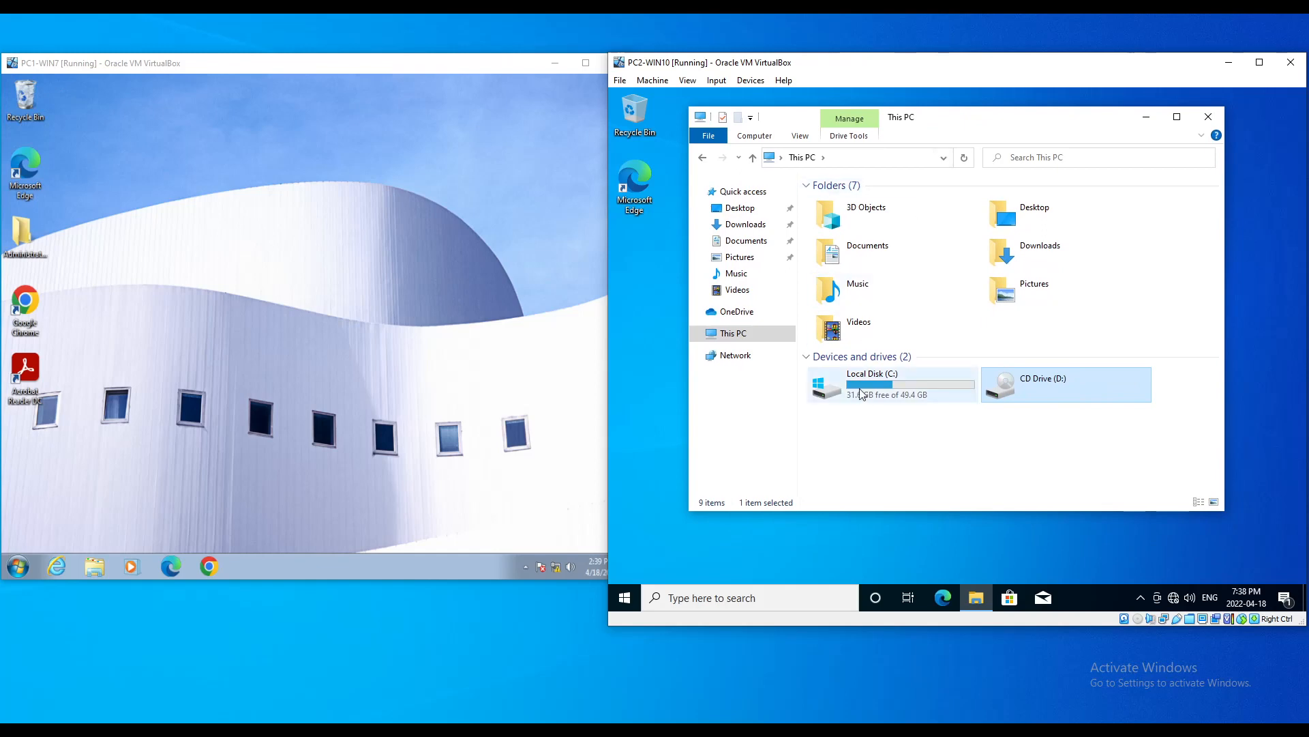
left_click(835, 186)
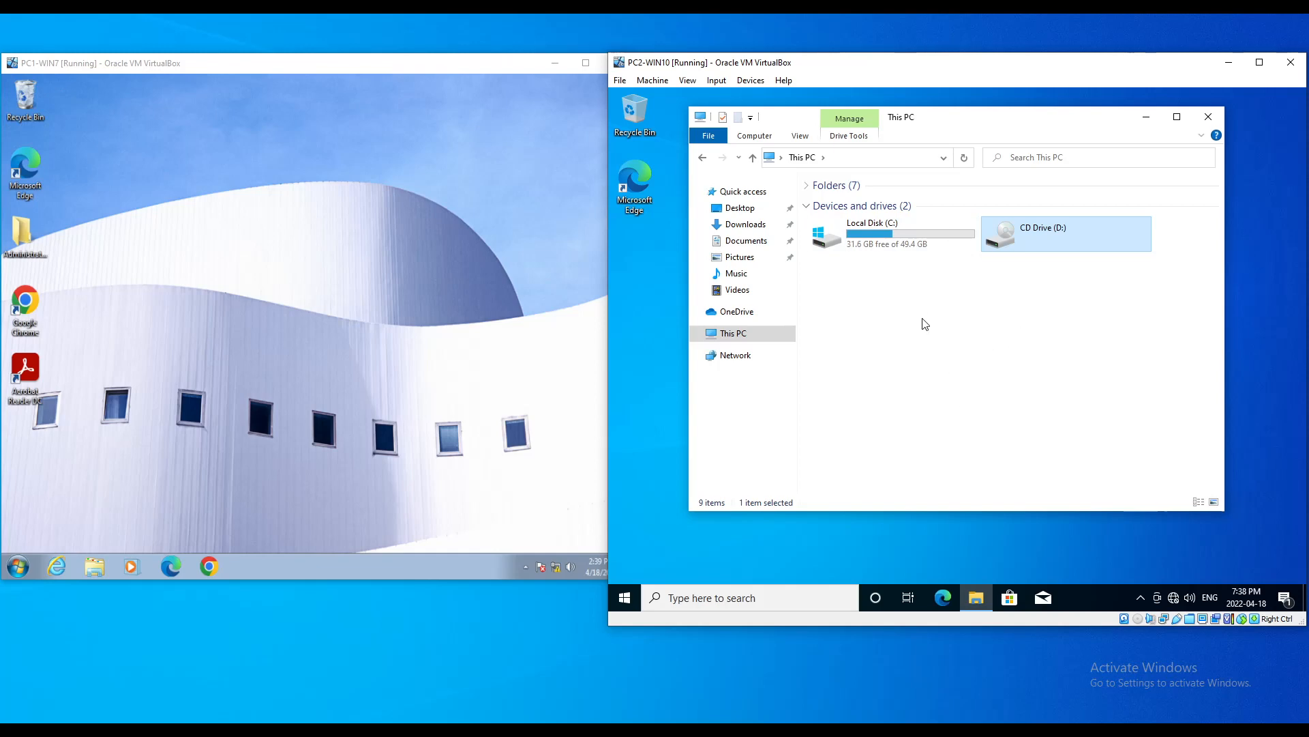
right_click(731, 341)
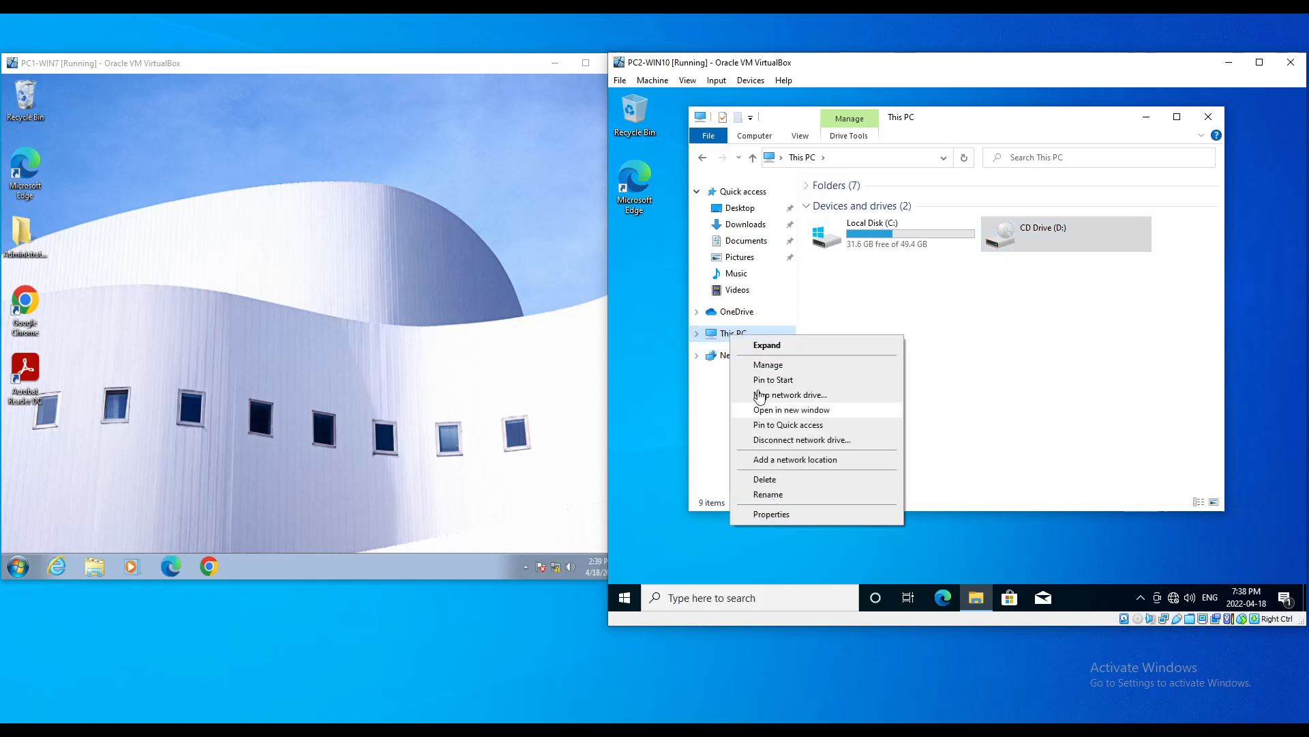
Step: Choose Map network drive, skim the PDF's mapping steps, and minimize Acrobat Reader
left_click(825, 401)
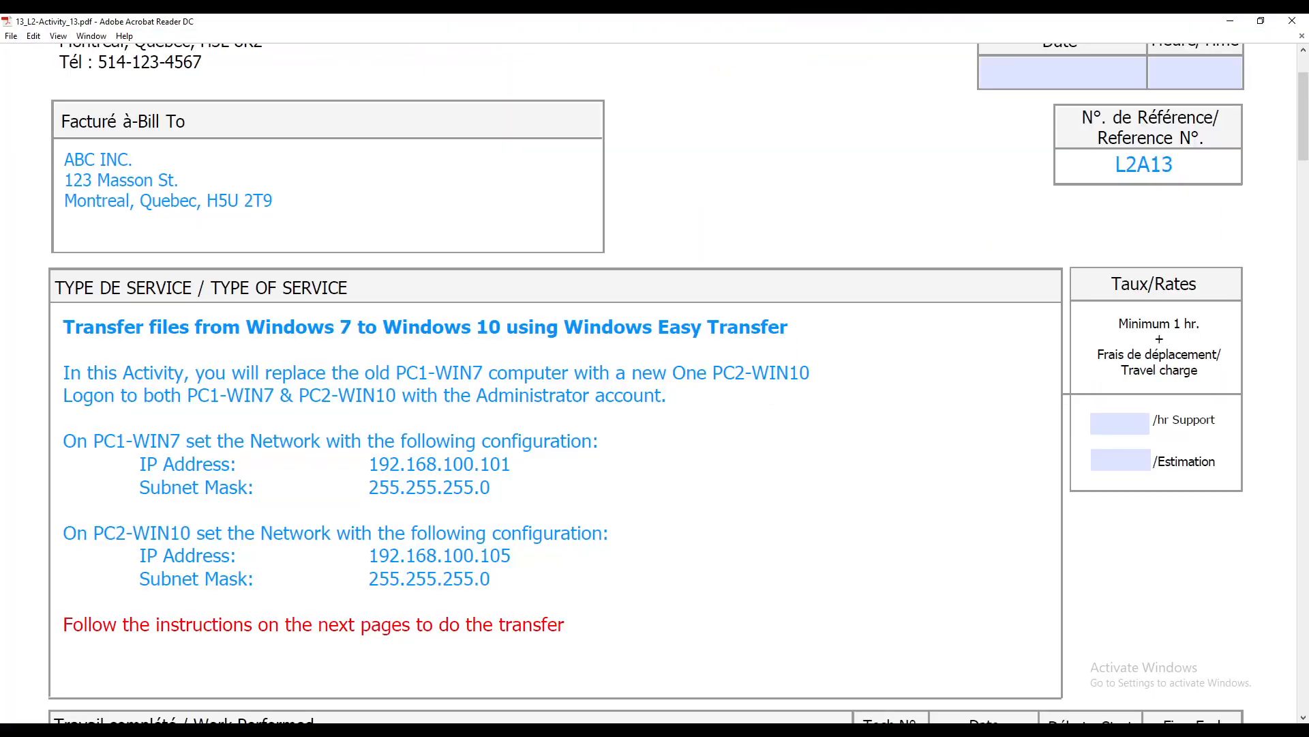
scroll(806, 419, "down", 20)
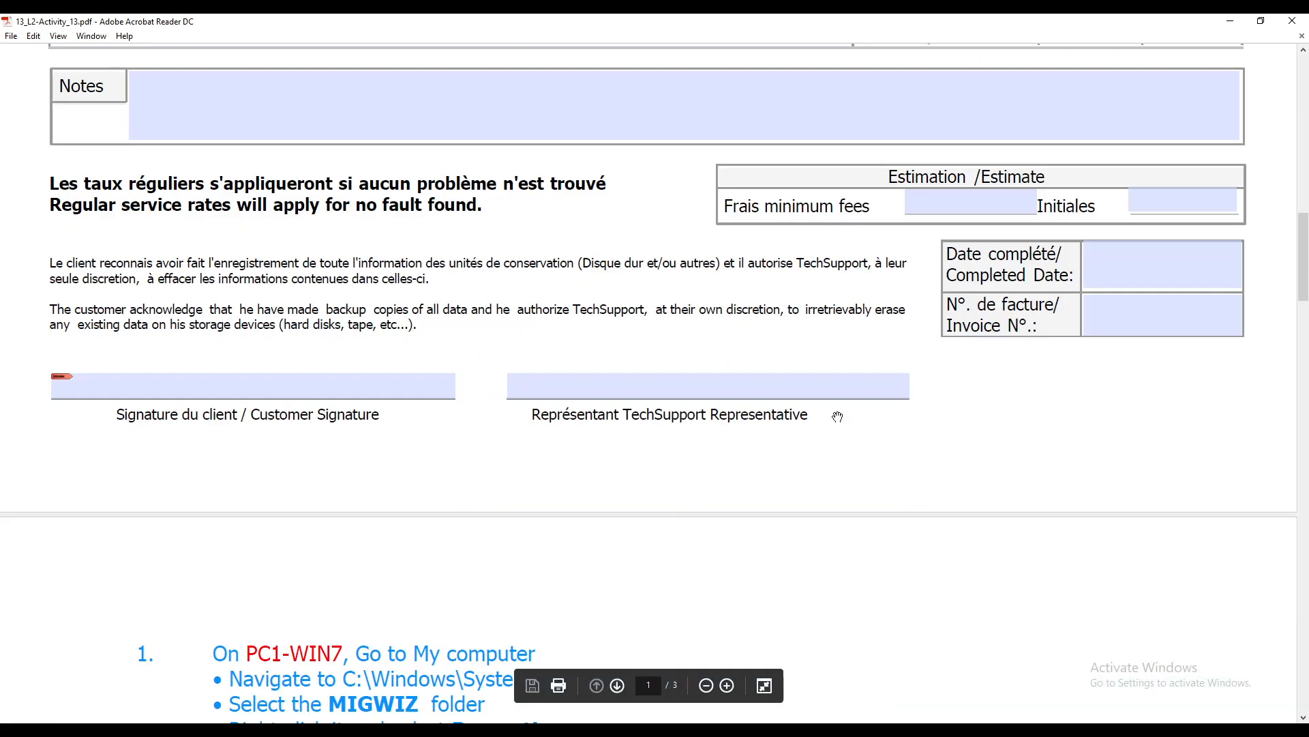
scroll(845, 425, "down", 5)
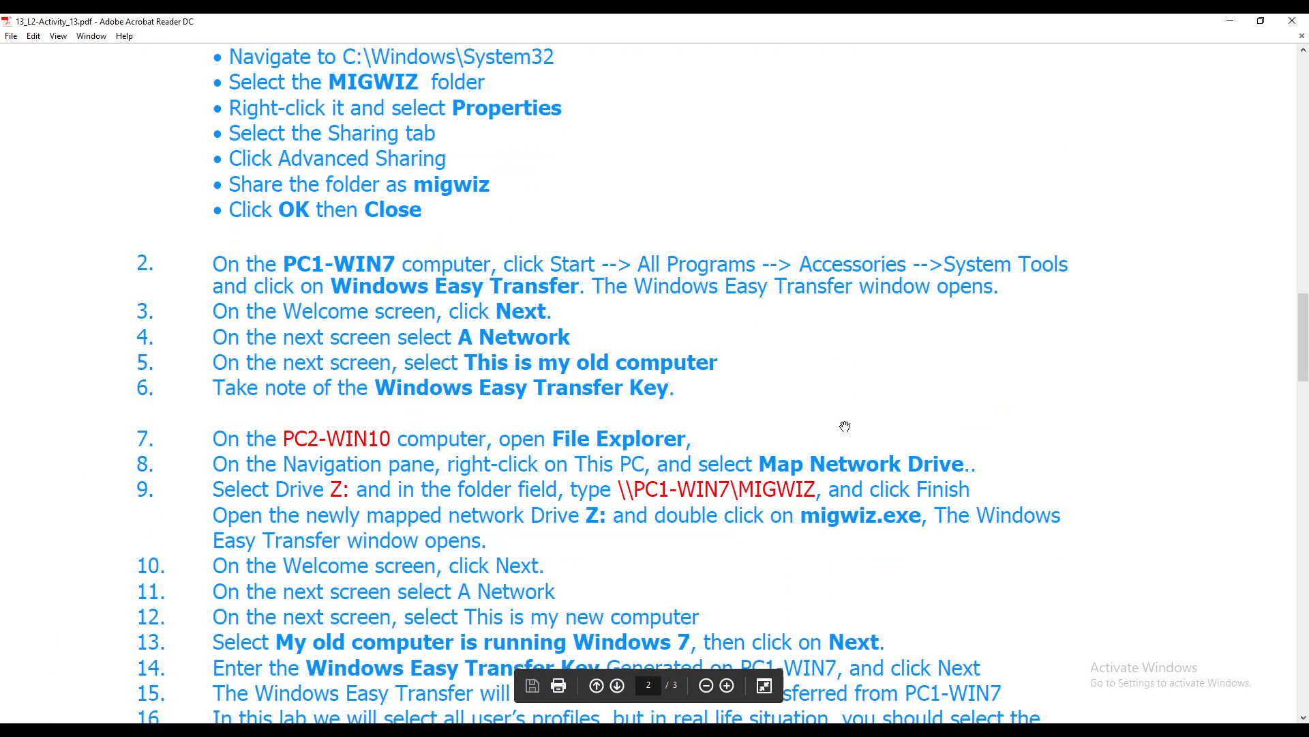
scroll(854, 412, "up", 2)
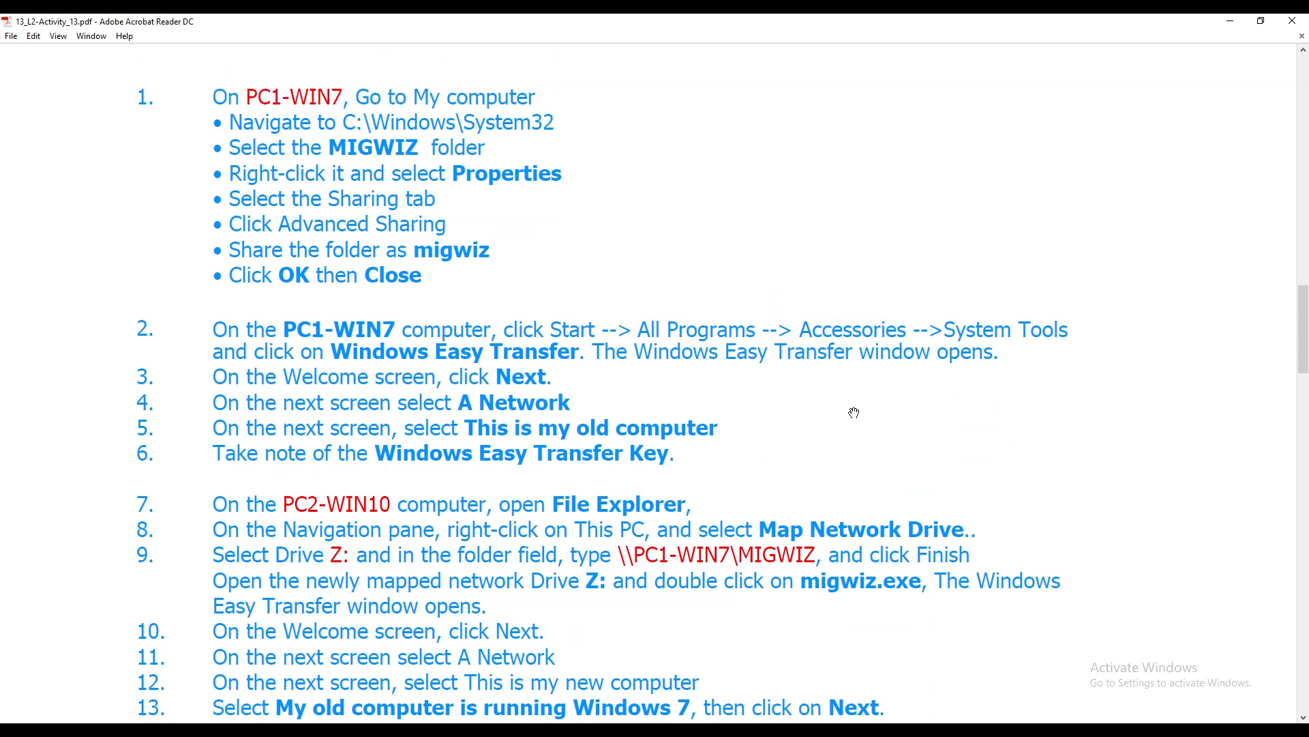
scroll(866, 406, "down", 3)
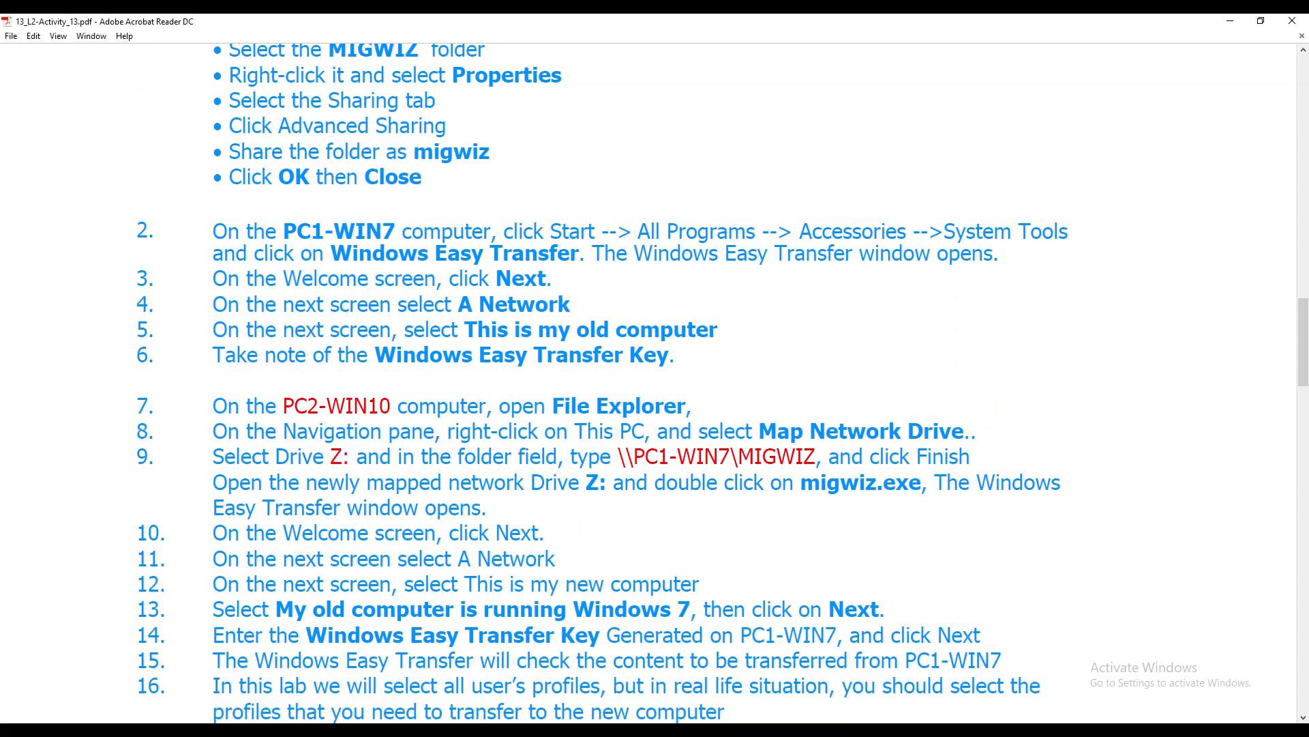
left_click(1231, 20)
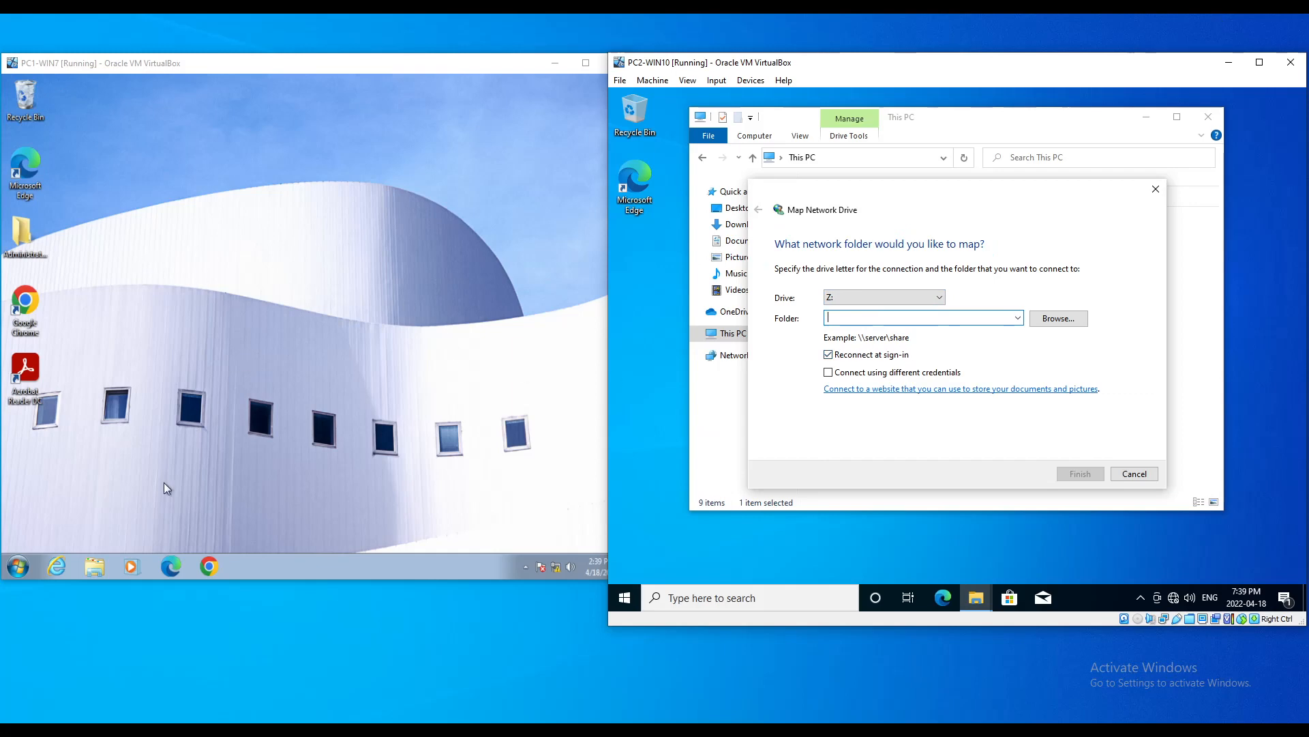
Step: On PC1-WIN7, browse to C:\Windows\System32 in File Explorer
left_click(93, 567)
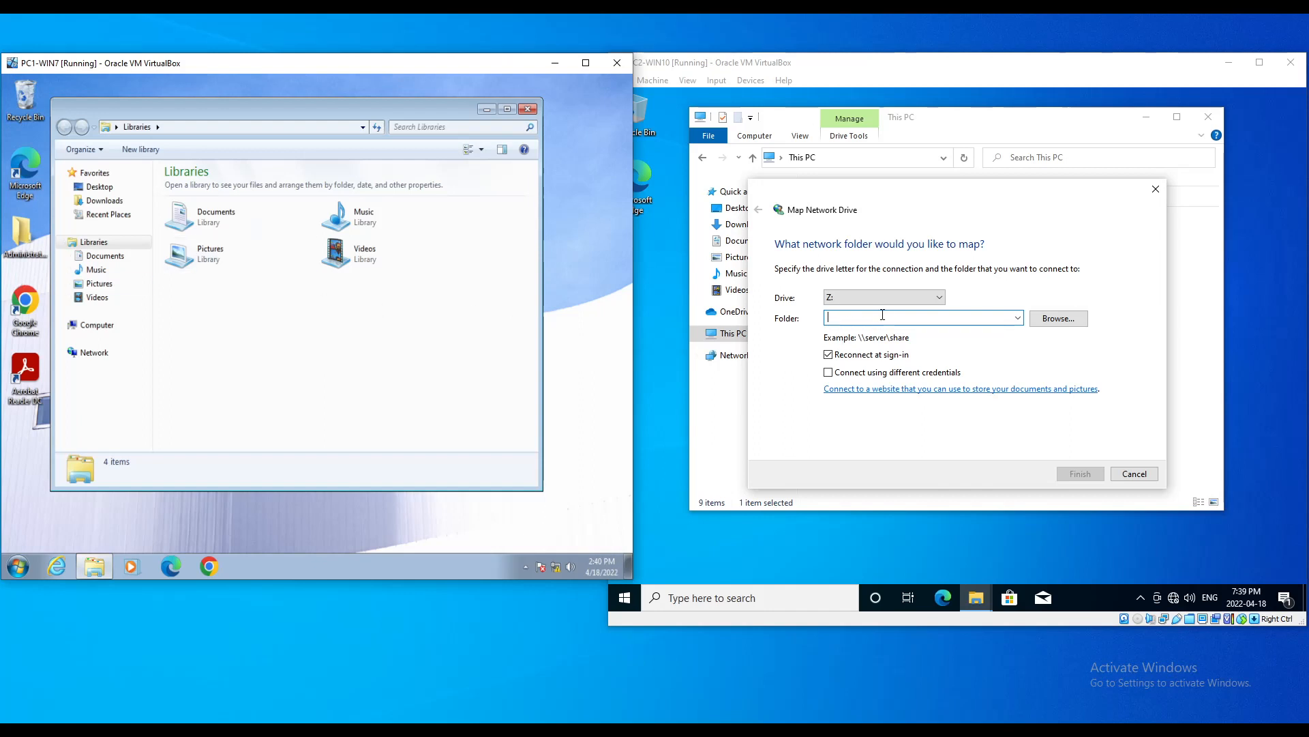
left_click(97, 326)
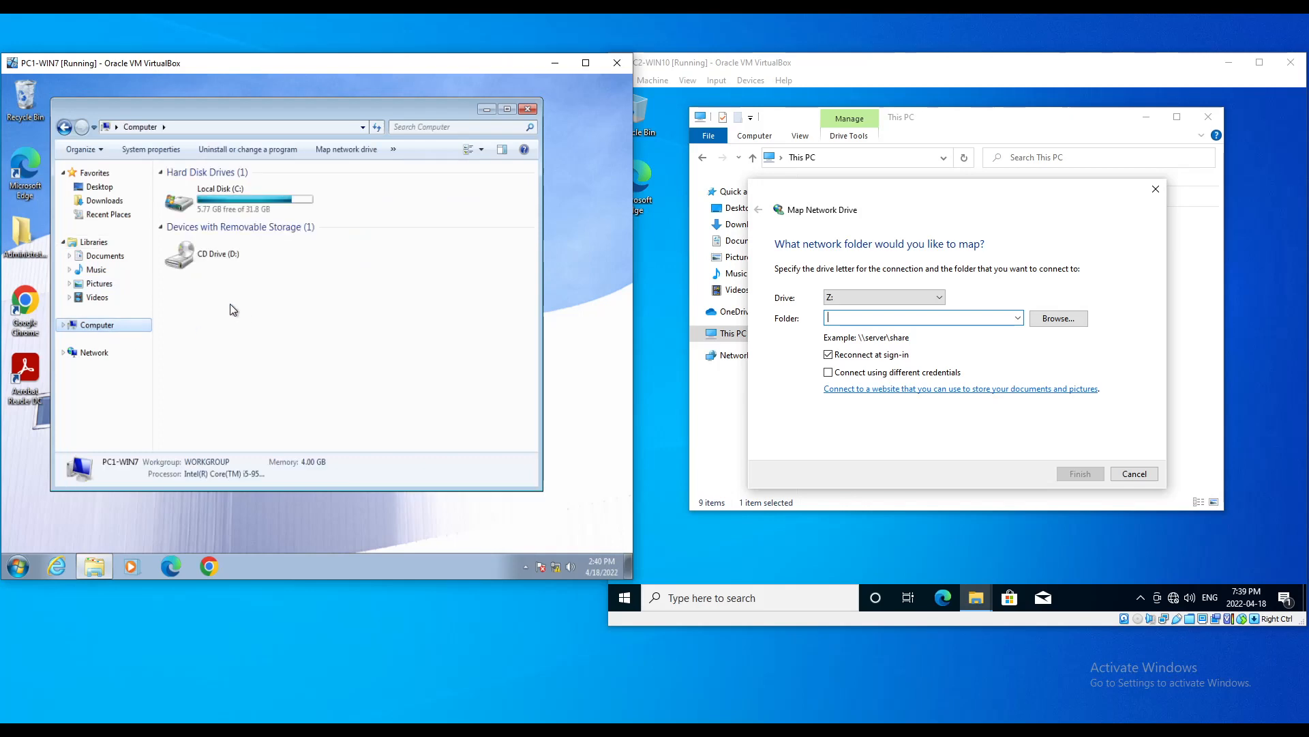
double_click(204, 197)
double_click(193, 256)
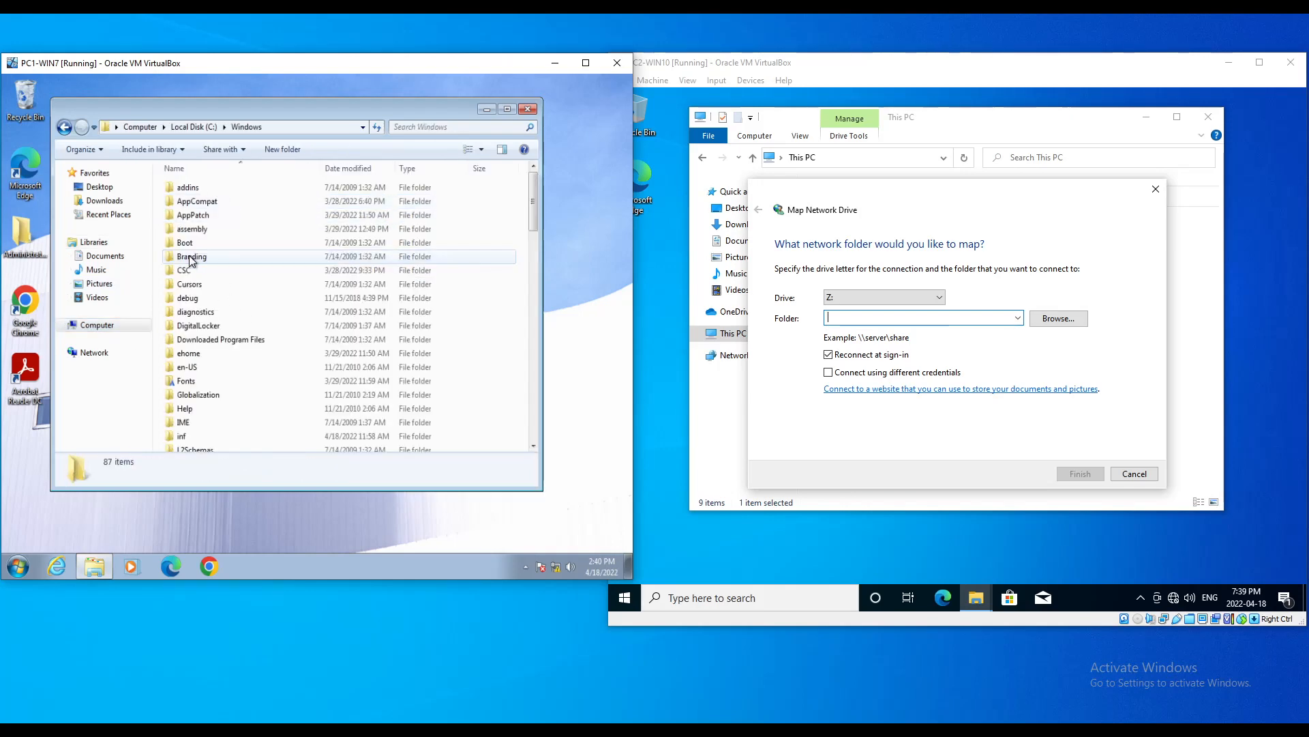
left_click(191, 258)
key("s")
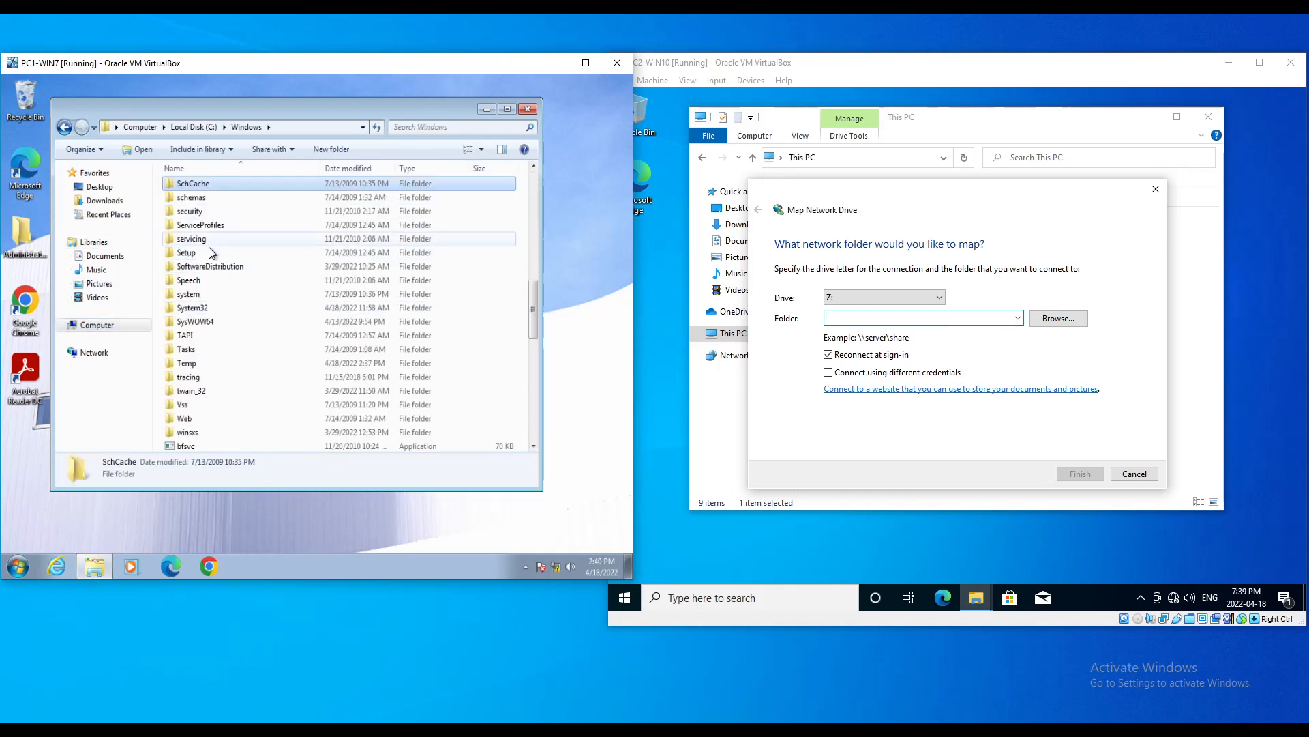
double_click(188, 307)
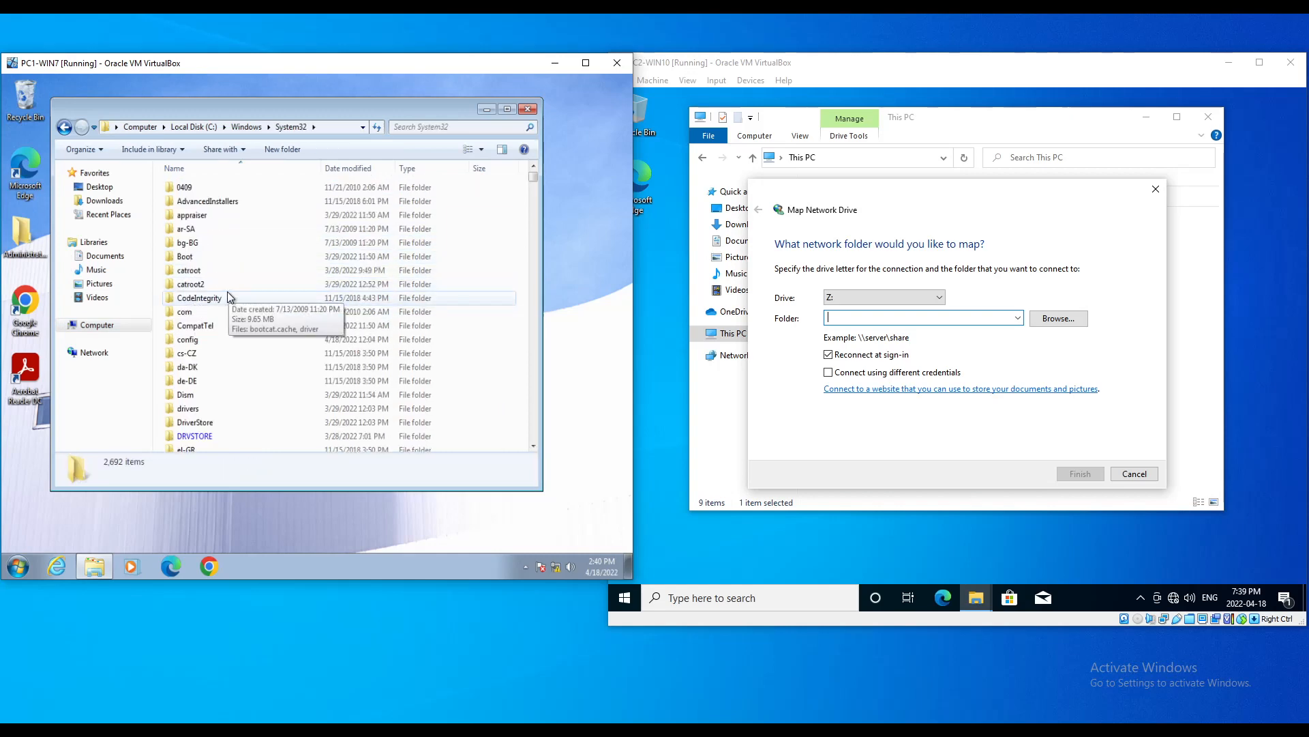
left_click(225, 295)
key("m")
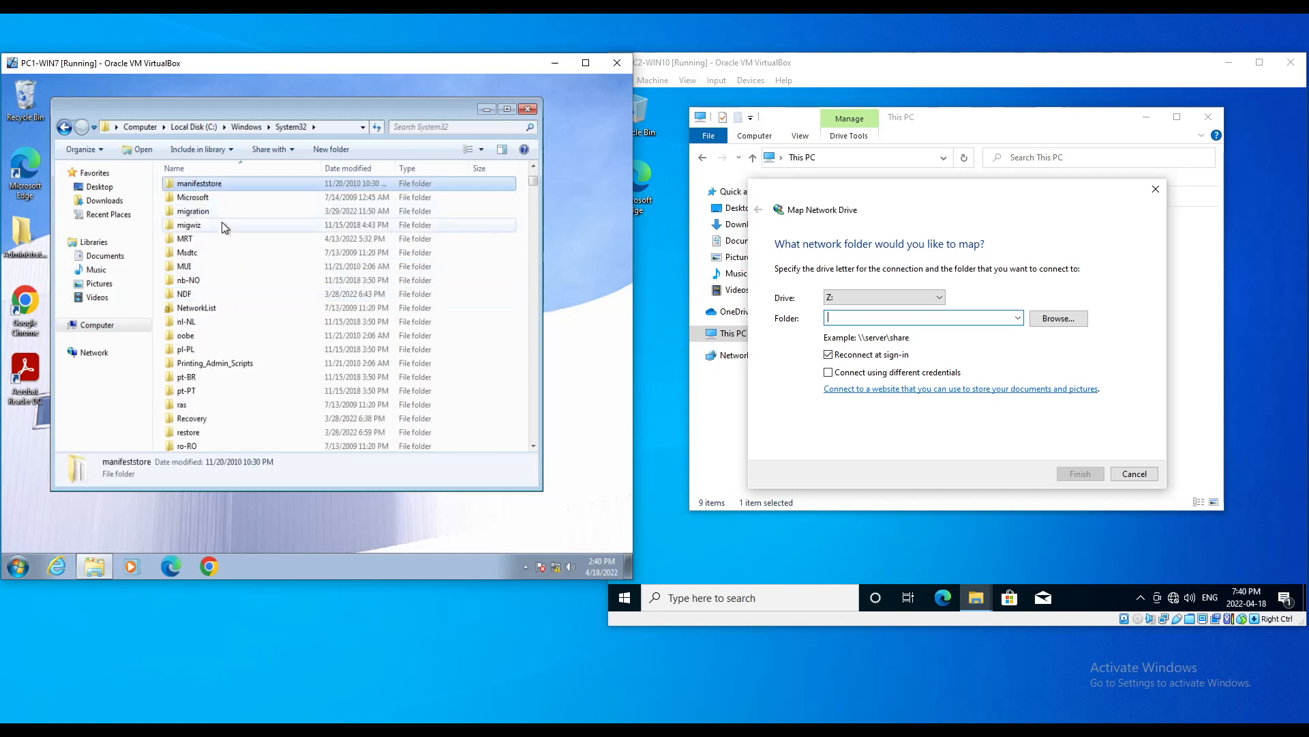
Step: Select the network path shown on the migwiz folder's Sharing tab
left_click(191, 227)
right_click(194, 225)
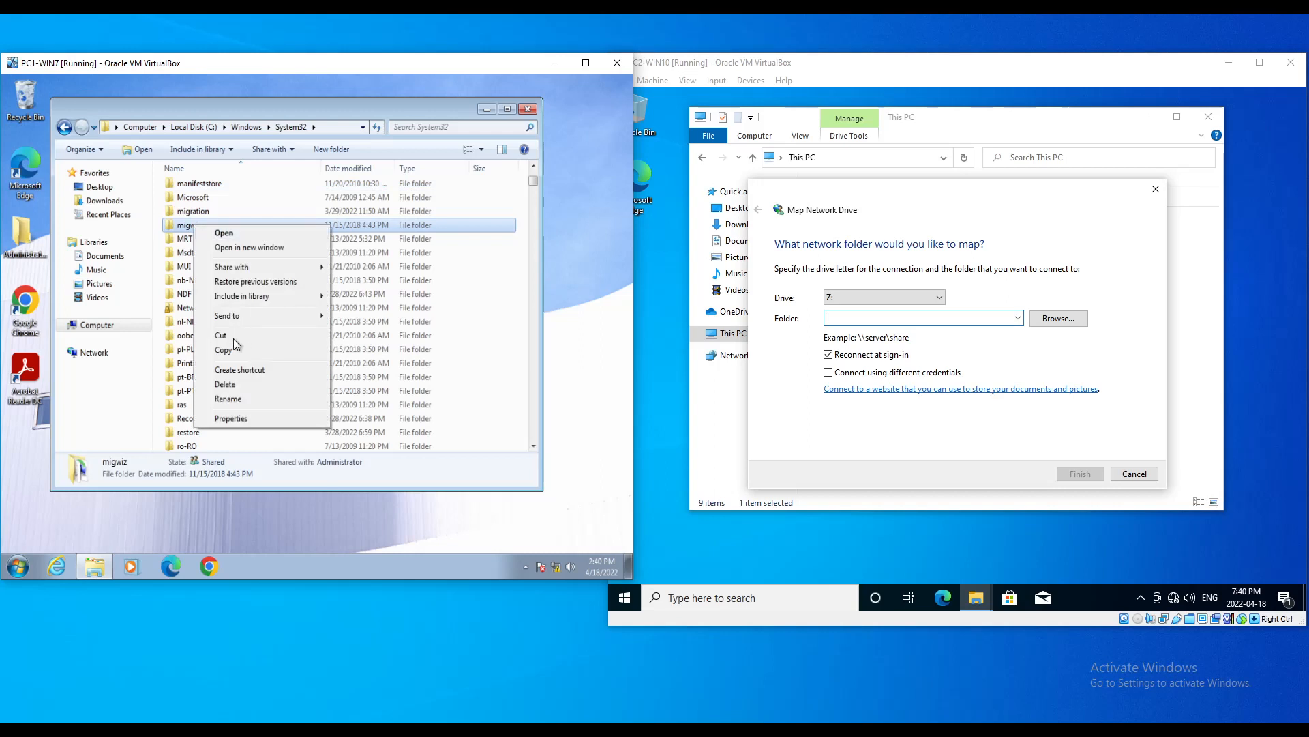
left_click(227, 419)
left_click(247, 256)
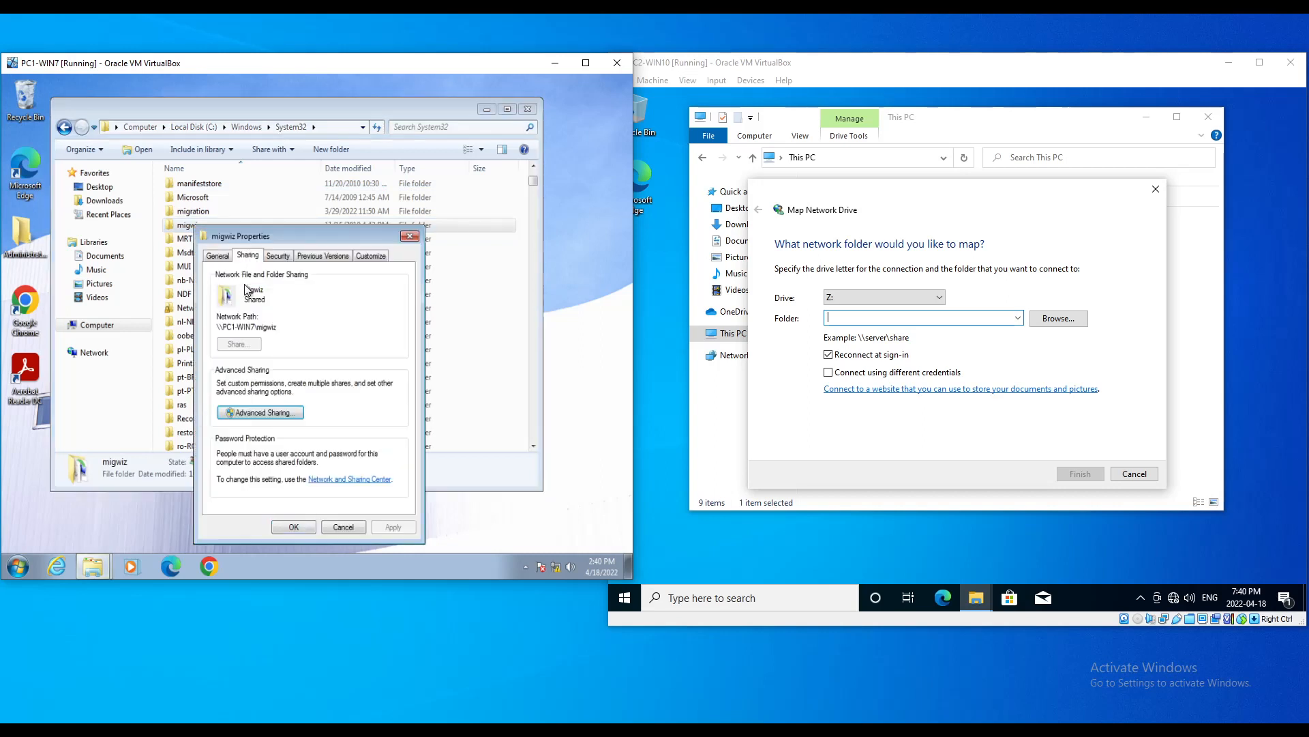
left_click_drag(273, 328, 196, 330)
Step: On PC2-WIN10, enter \\PC1-WIN7\MIGWIZ as drive Z: and finish mapping
left_click(852, 318)
type("\\\\")
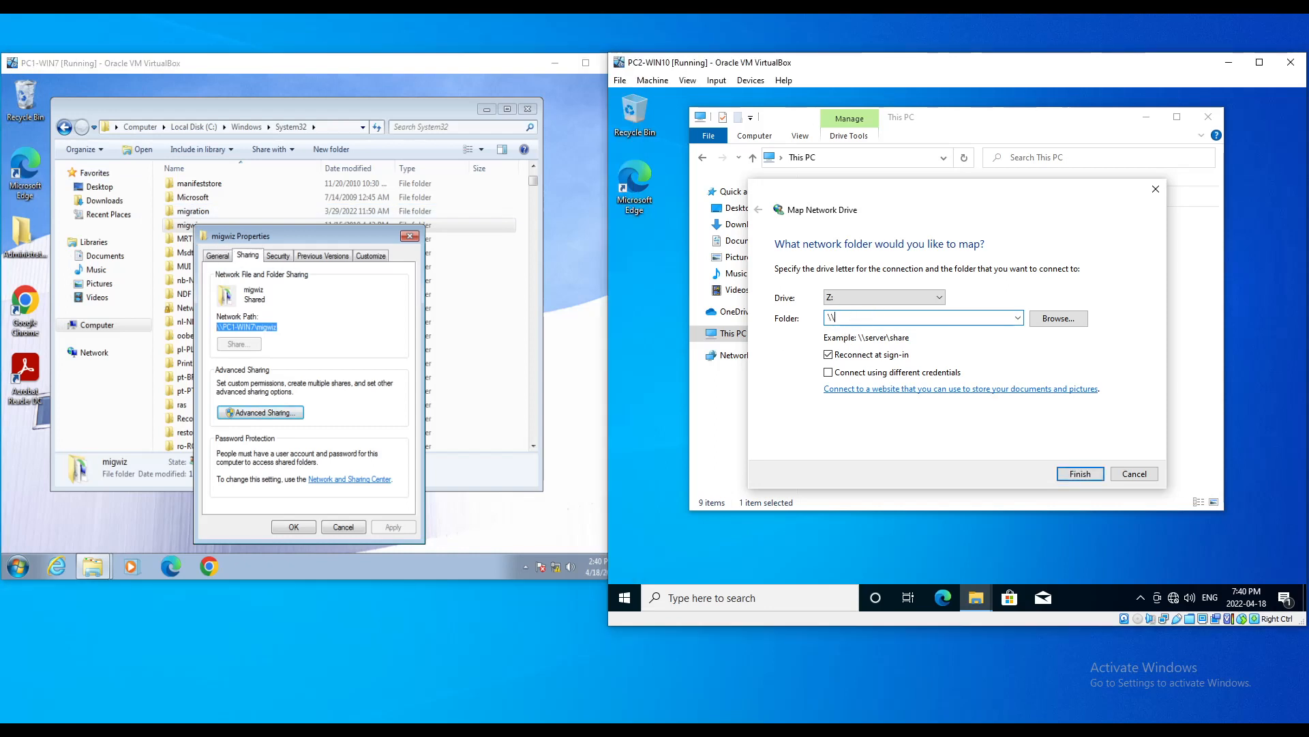
type("PC1-WIN7\\MIGWIZ")
left_click(1077, 476)
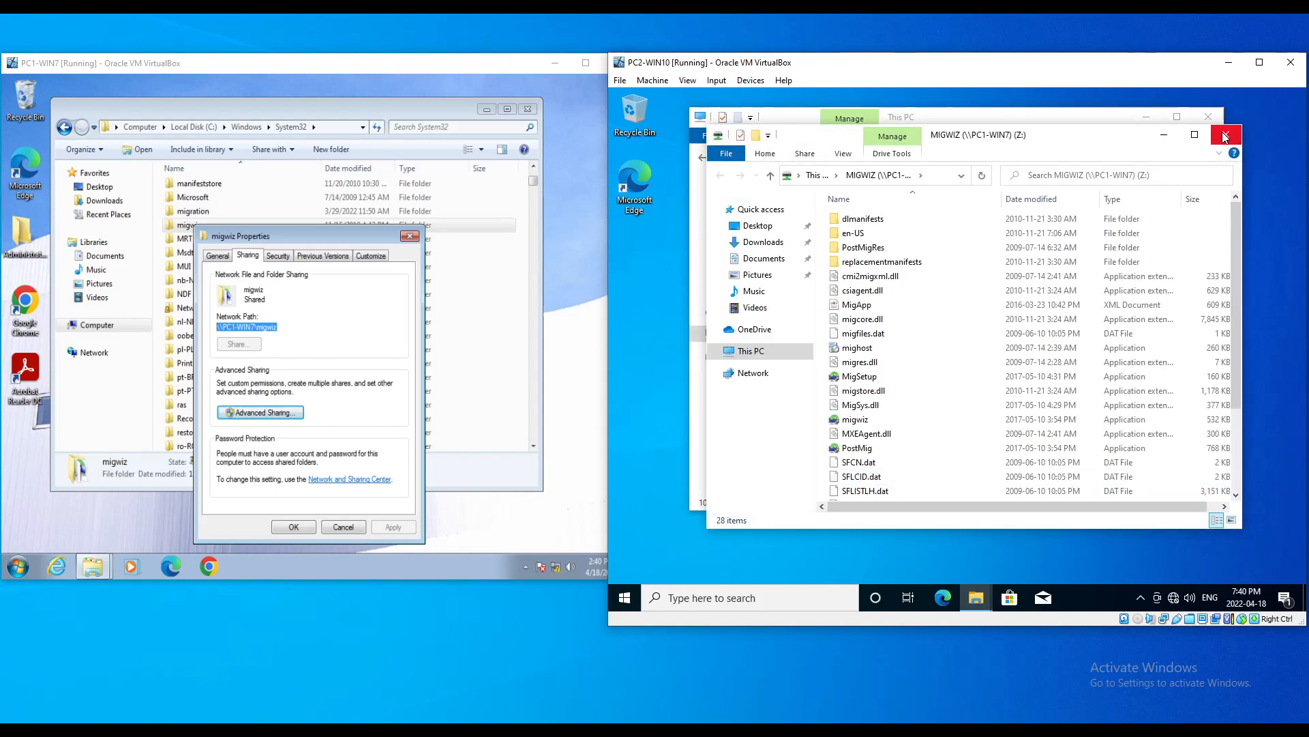
Step: Close the Z: window and PC1's migwiz windows, reopen MIGWIZ (Z:), and open PC1's Start menu
left_click(1225, 137)
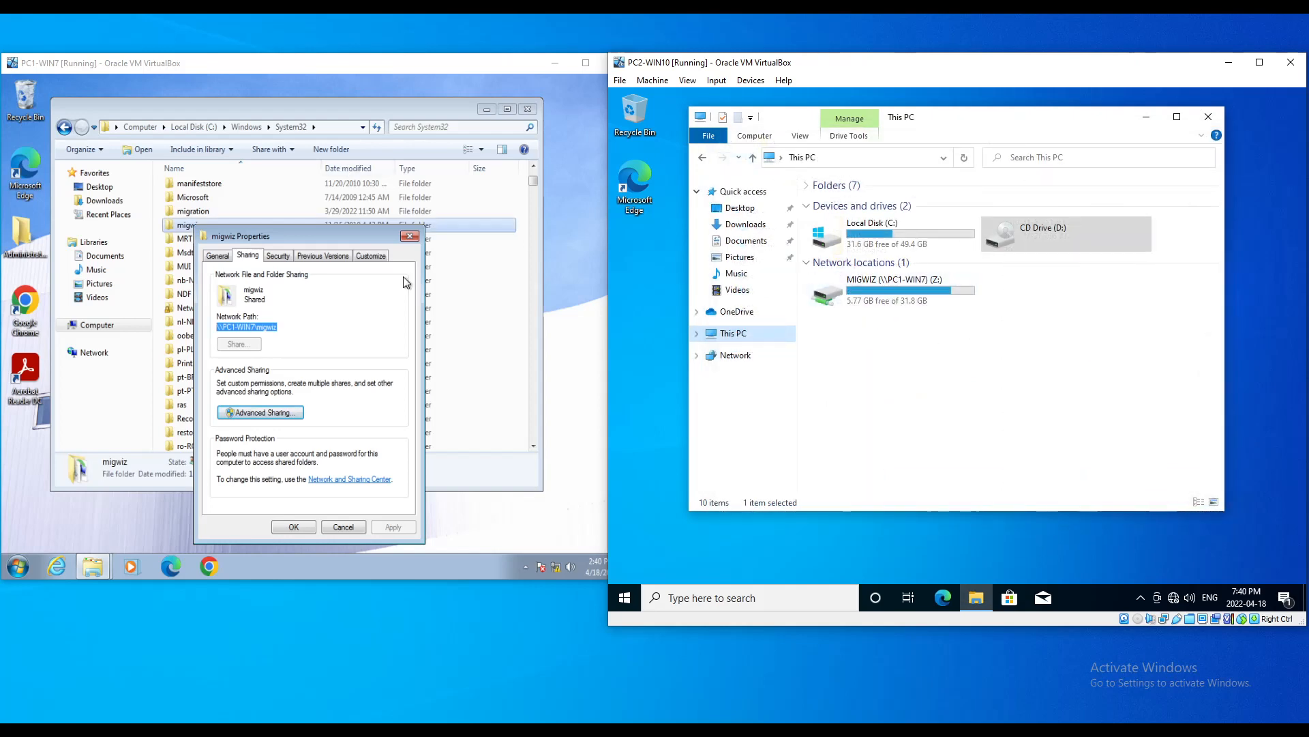
left_click(409, 235)
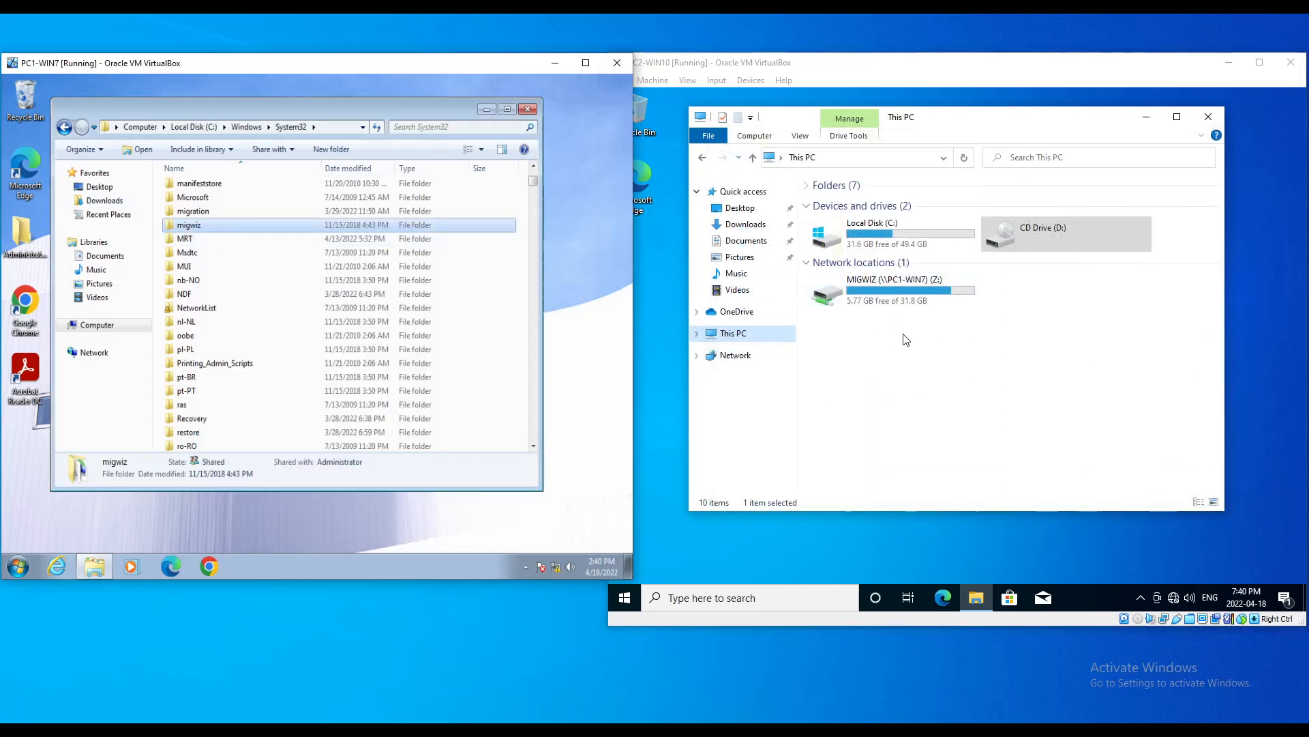
left_click(528, 109)
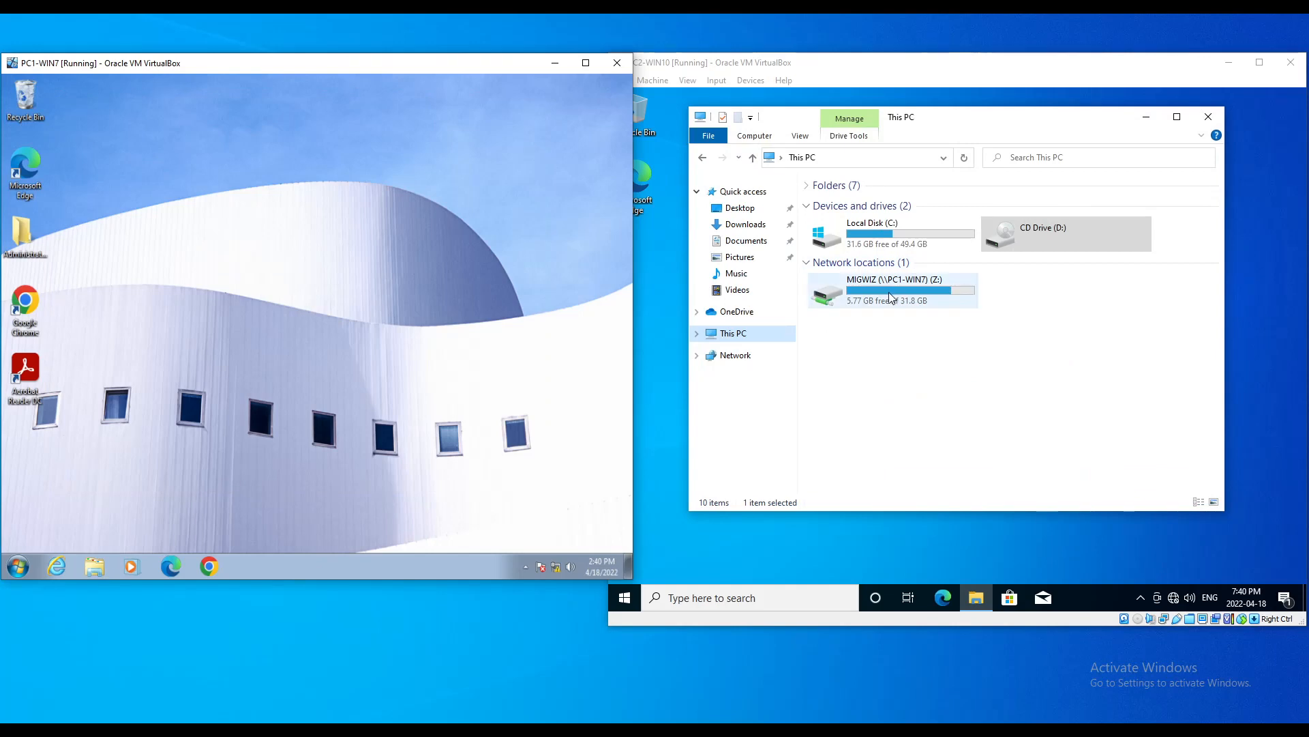
double_click(890, 292)
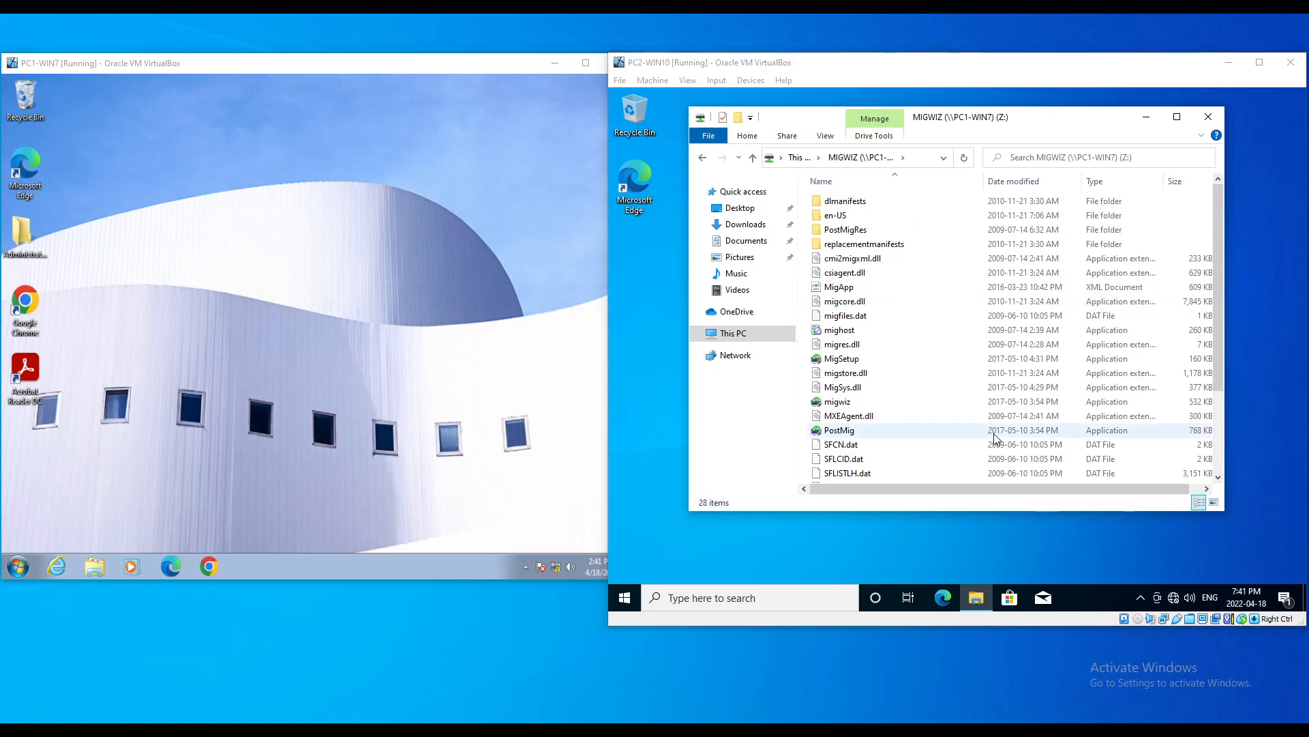
left_click(17, 566)
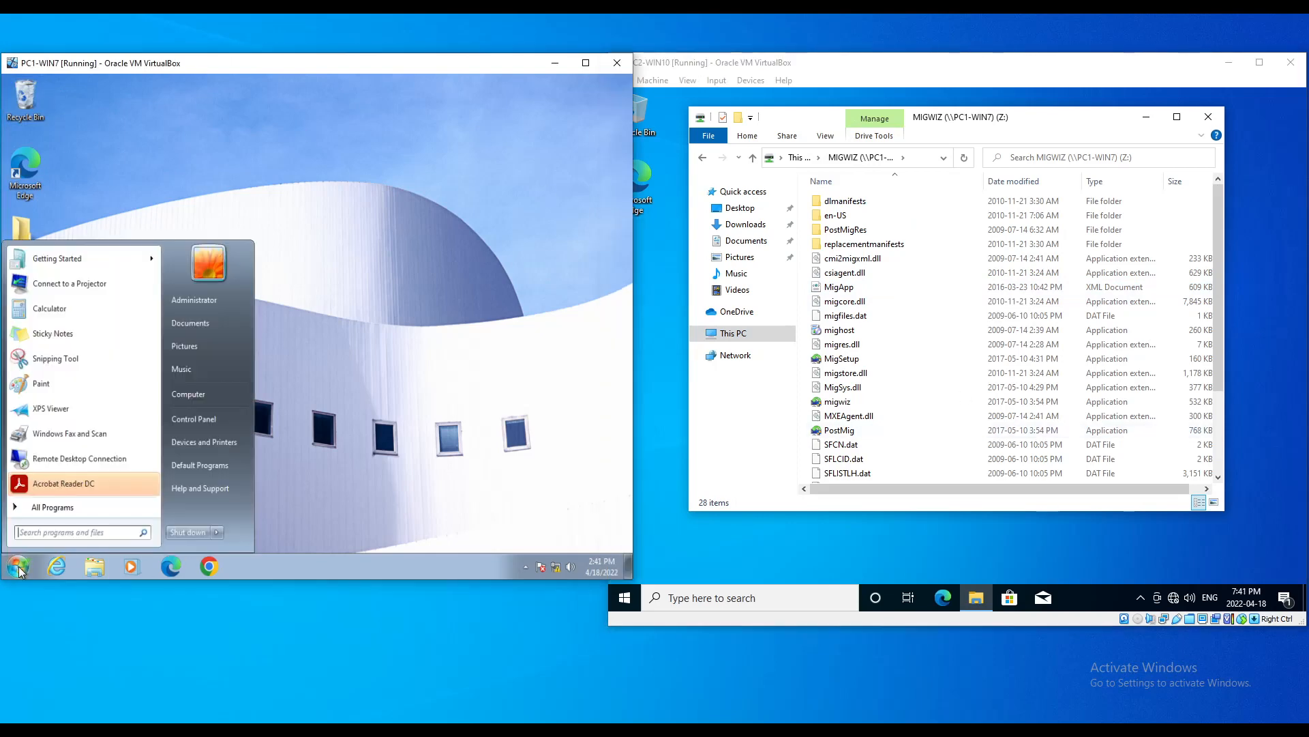
Step: Launch Windows Easy Transfer on Windows 7 from Accessories > System Tools
left_click(39, 509)
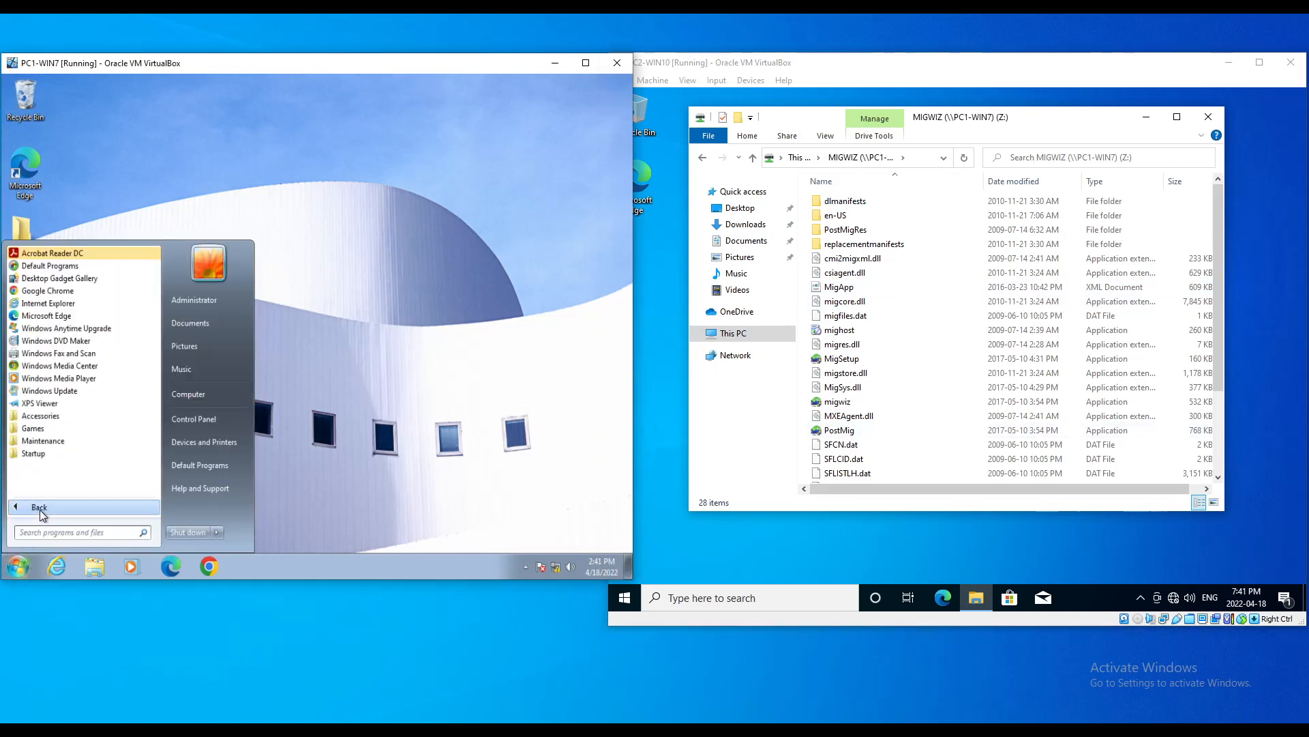
left_click(67, 416)
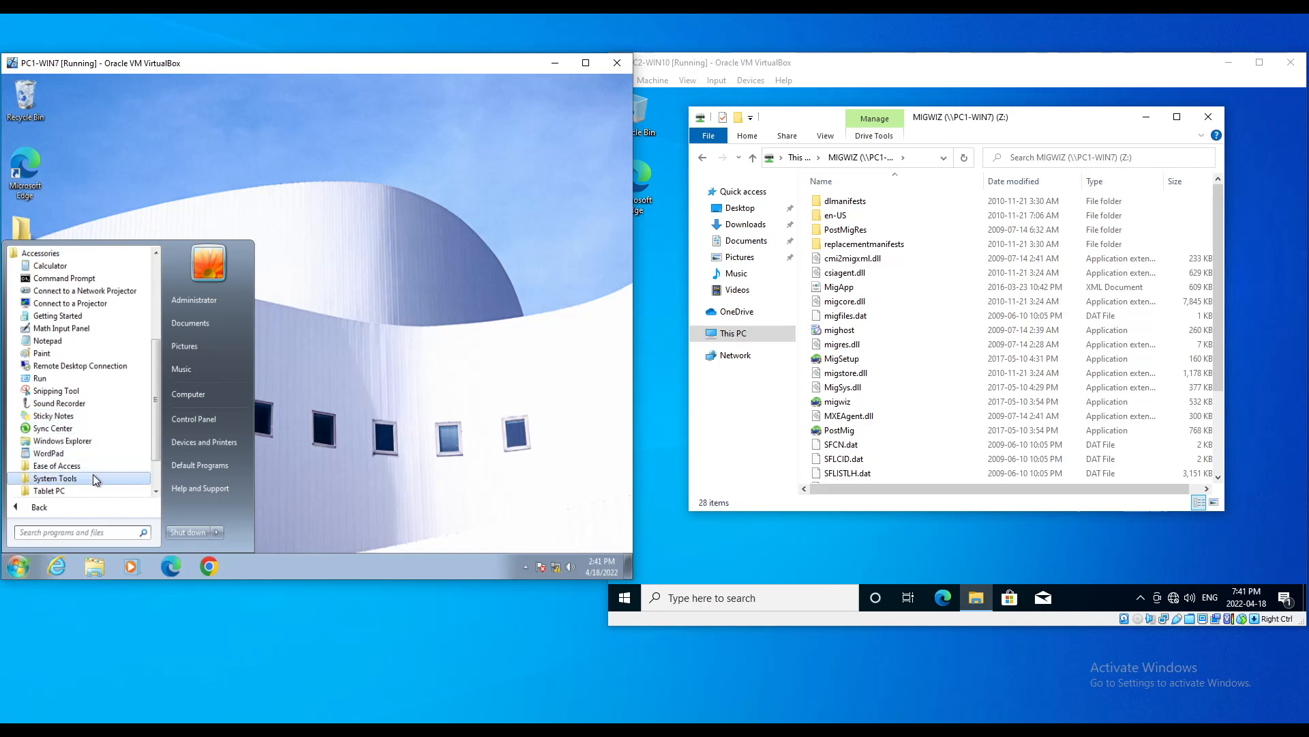
scroll(87, 477, "down", 2)
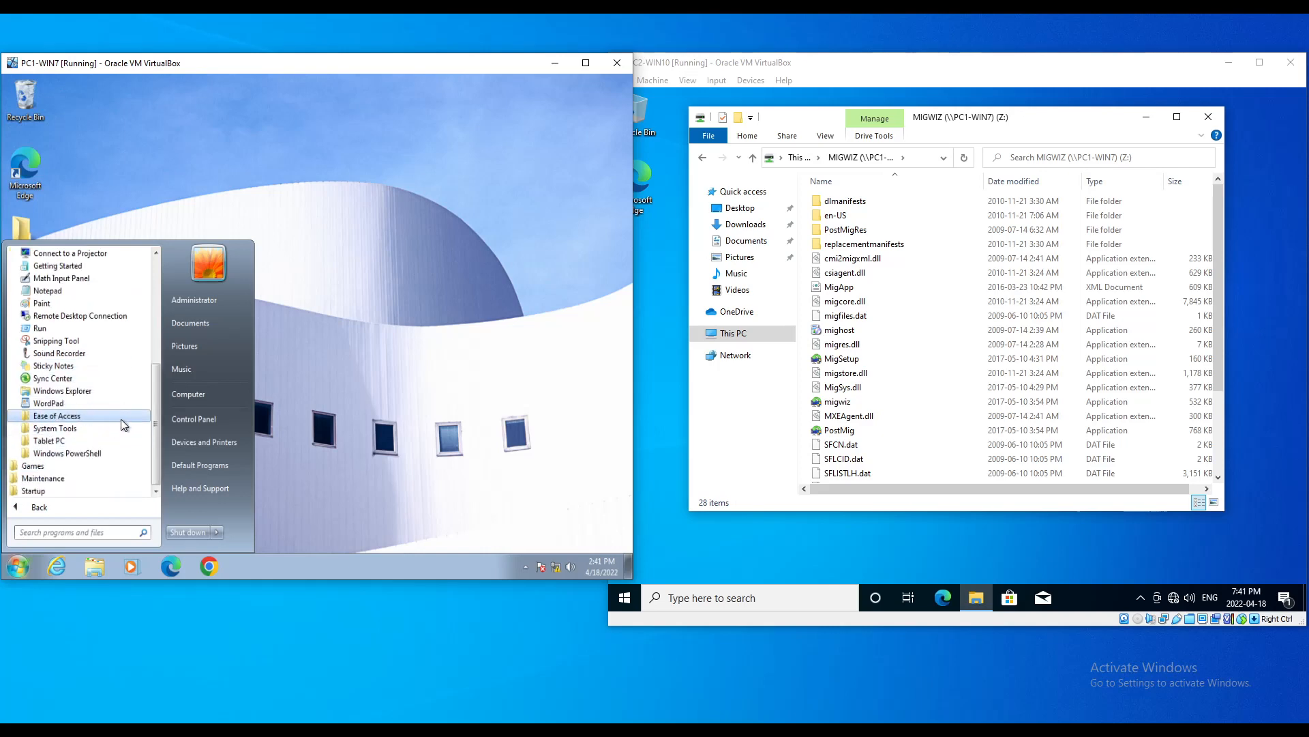
left_click(84, 429)
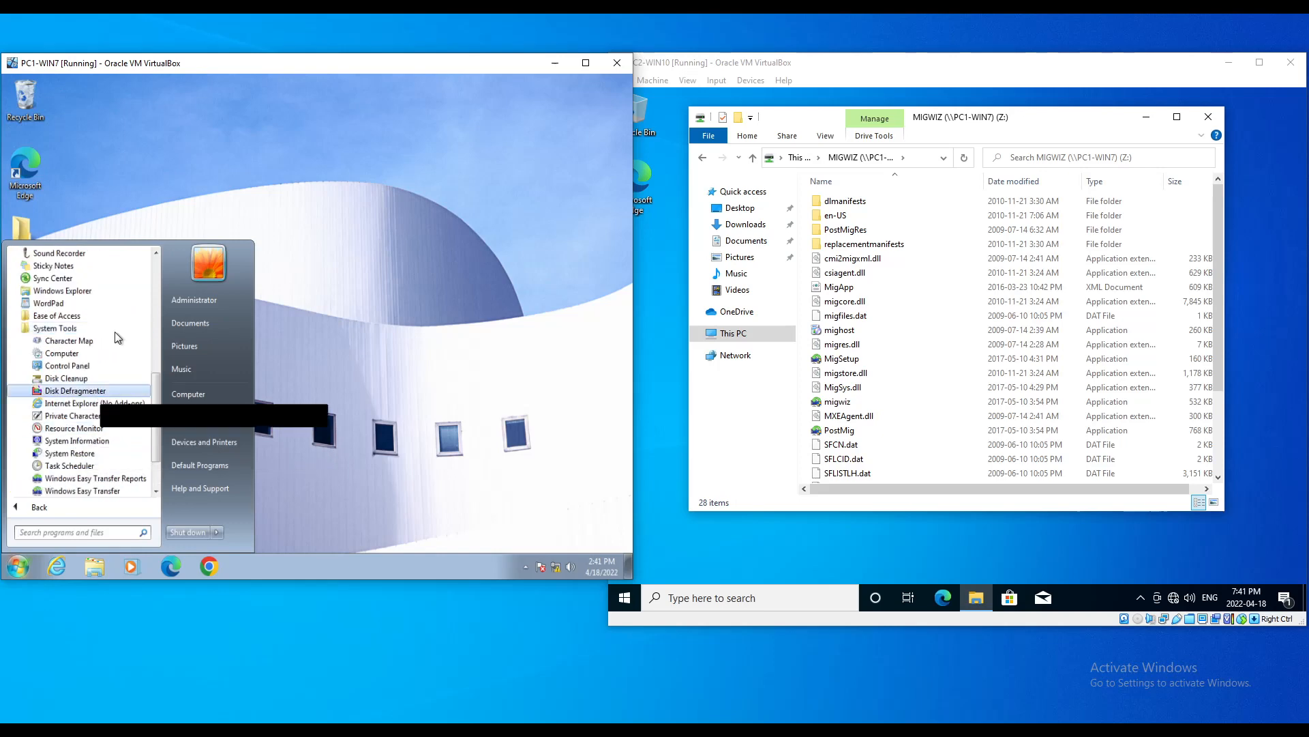
left_click(79, 492)
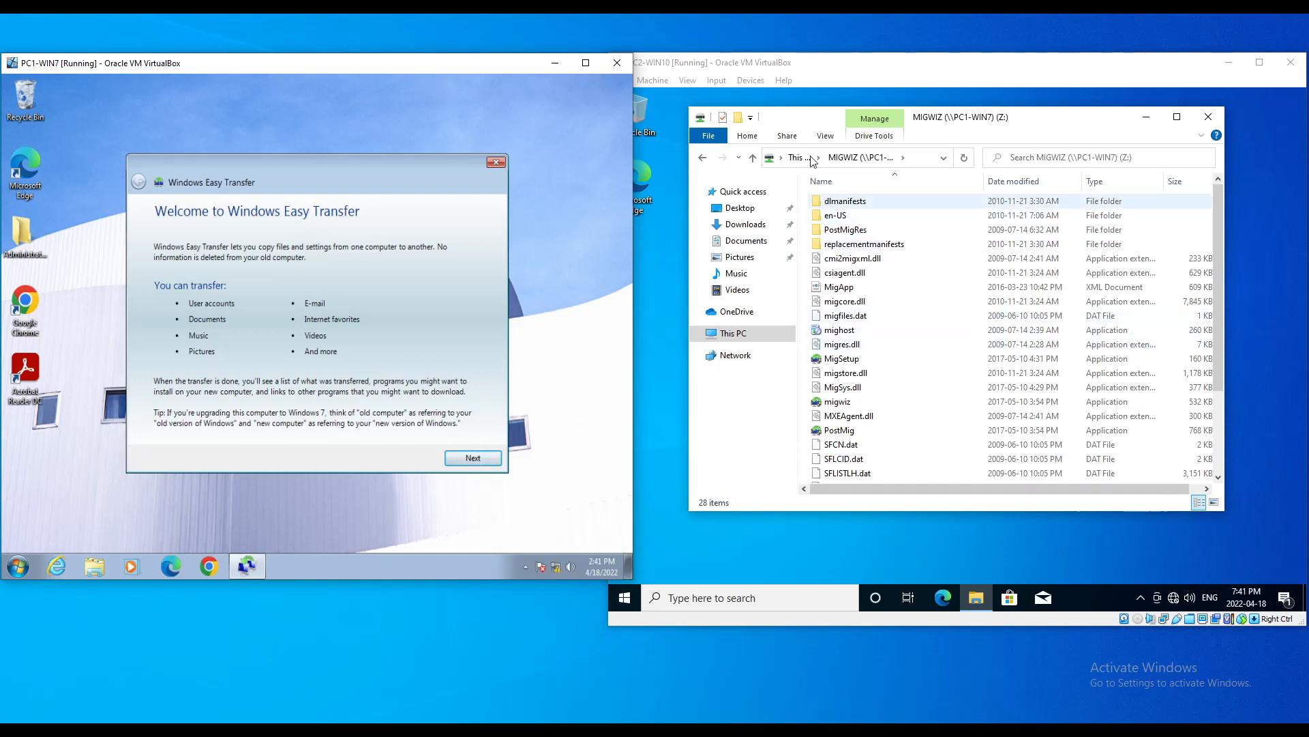
Step: On Windows 10, run migwiz from the MIGWIZ (Z:) drive
left_click(728, 340)
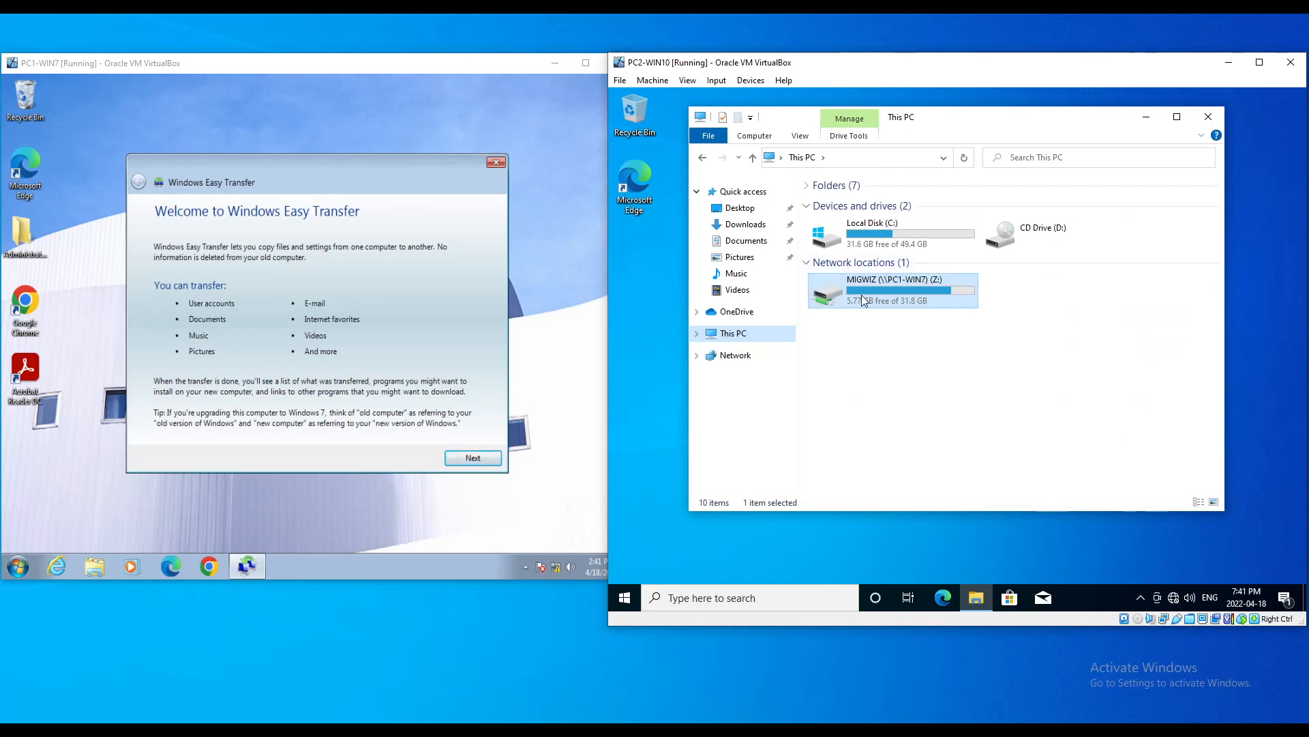
double_click(881, 288)
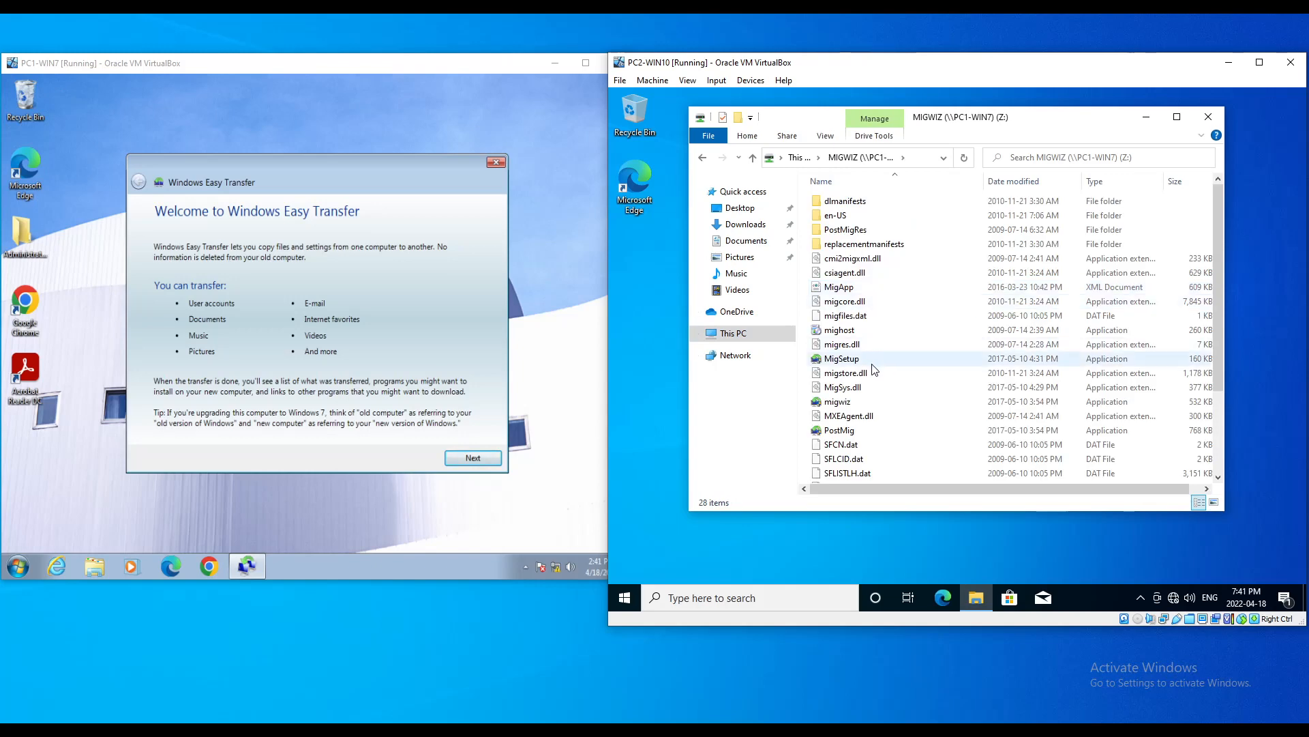
double_click(839, 401)
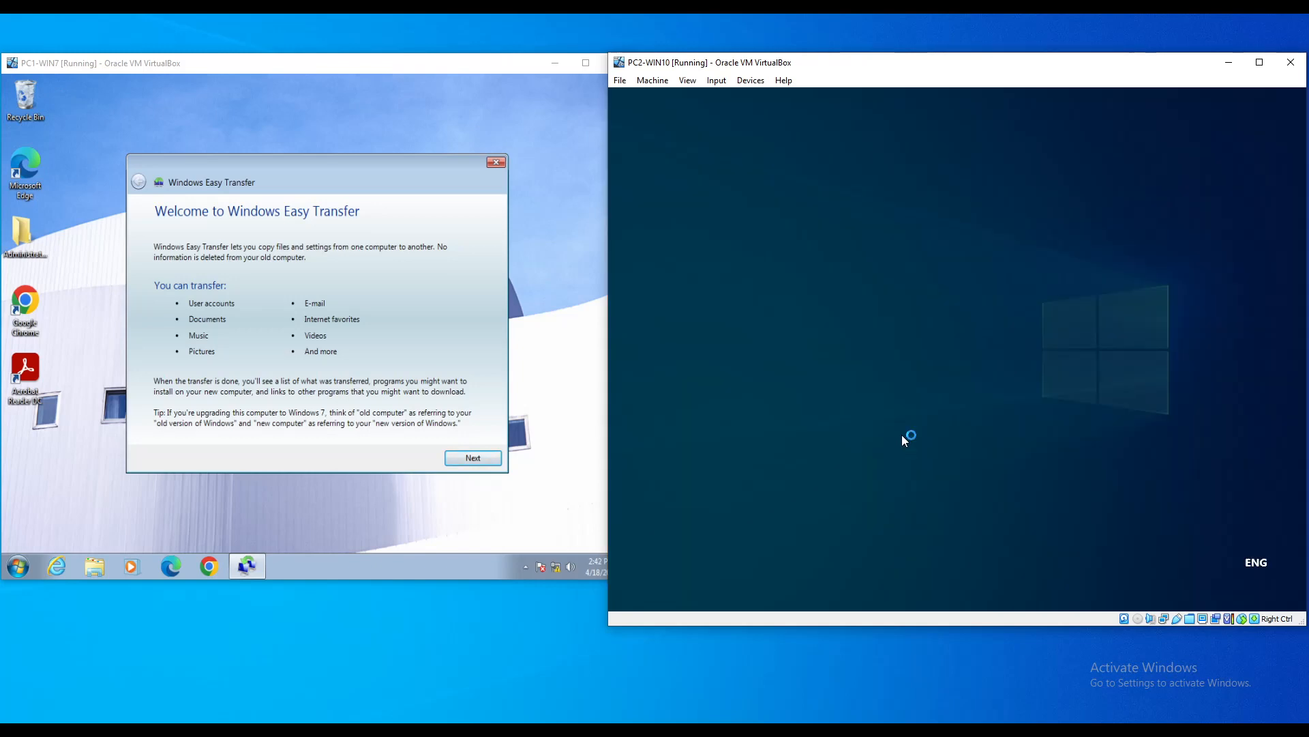
Step: Approve migwiz's UAC prompt, pass both welcome pages, and make Windows 7 the old computer over a network
left_click(904, 438)
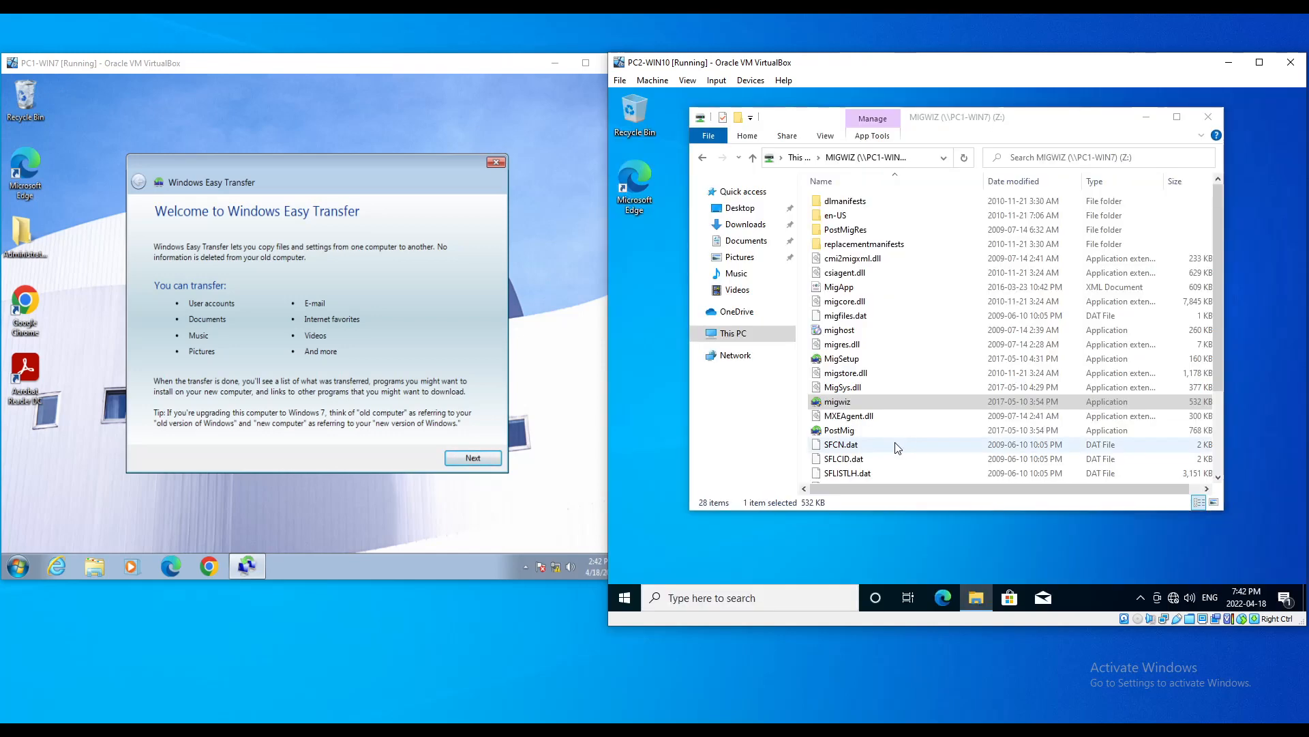
left_click(1208, 117)
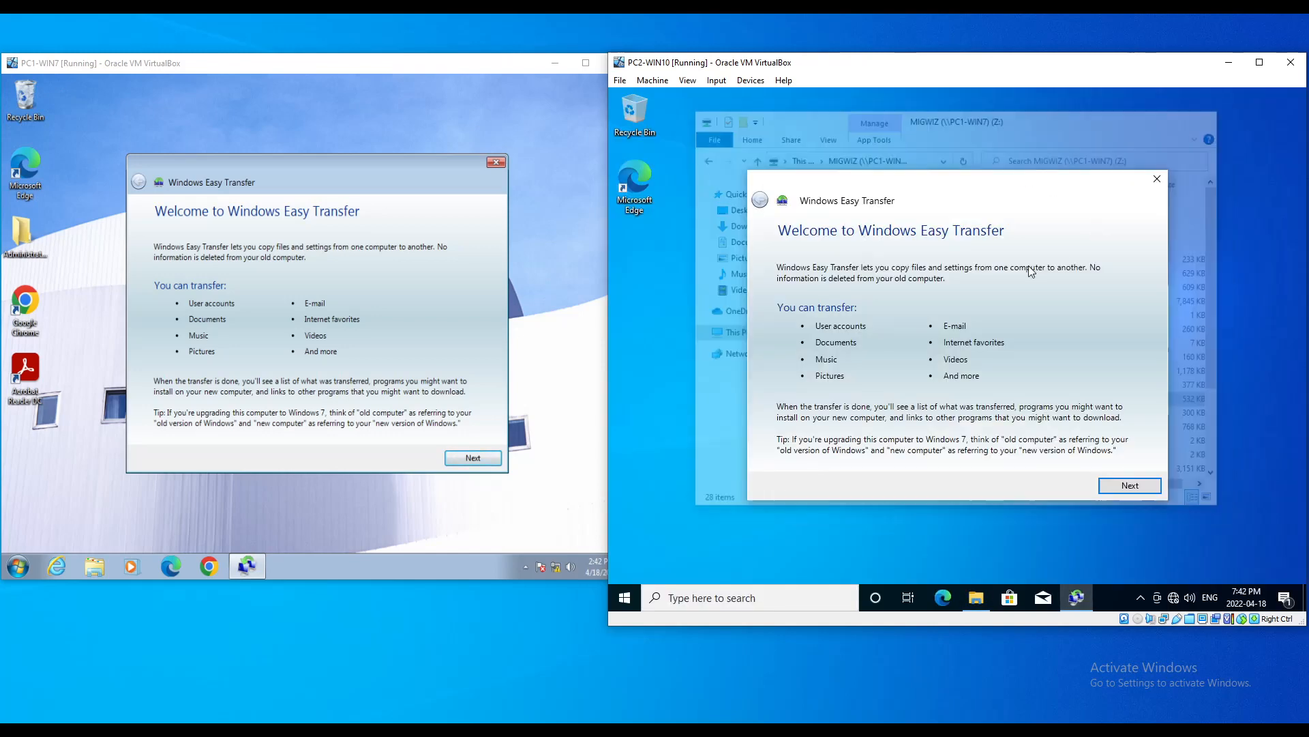
left_click_drag(966, 188, 985, 166)
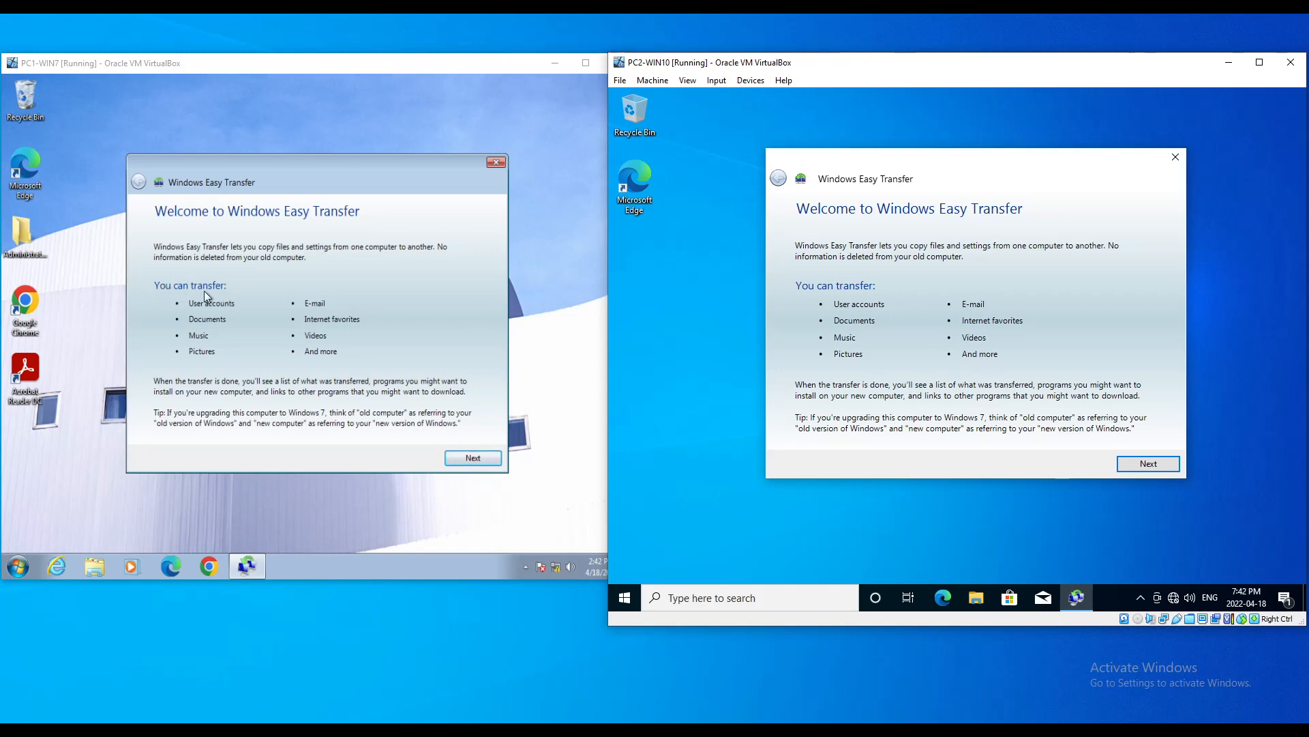
left_click(471, 458)
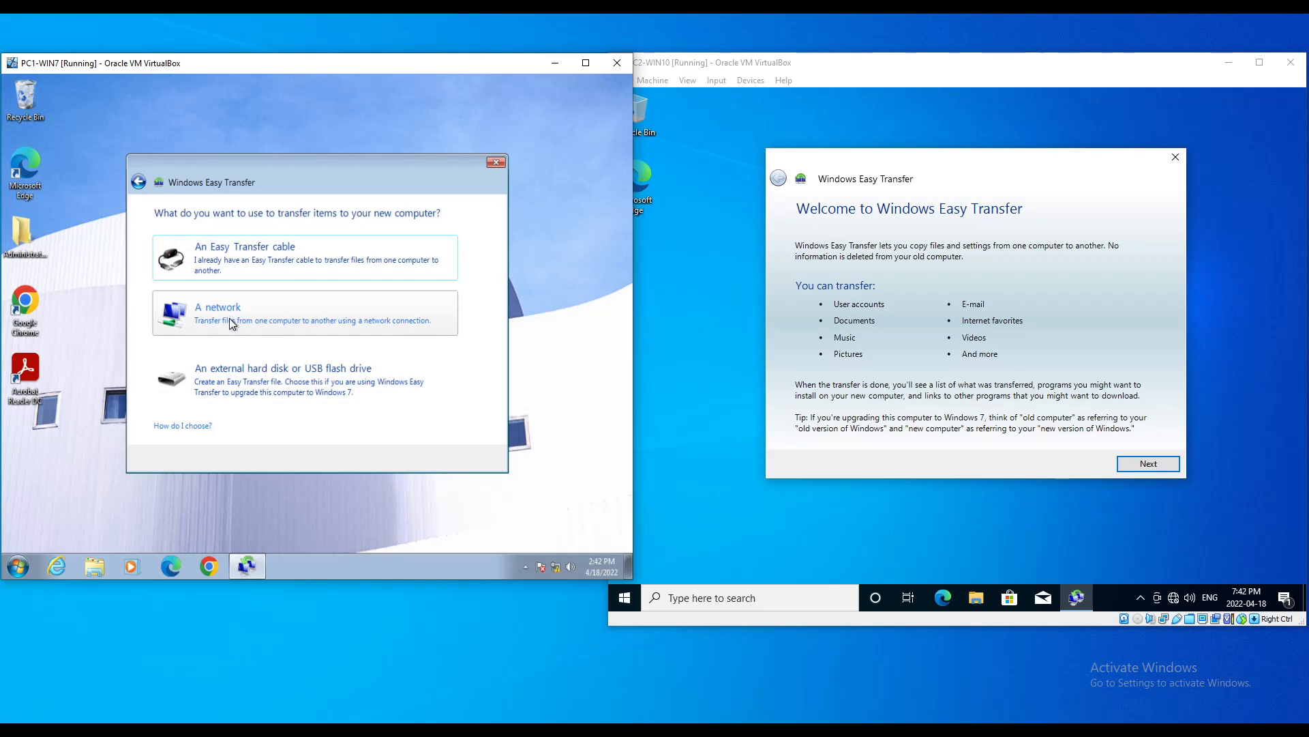
left_click(1157, 465)
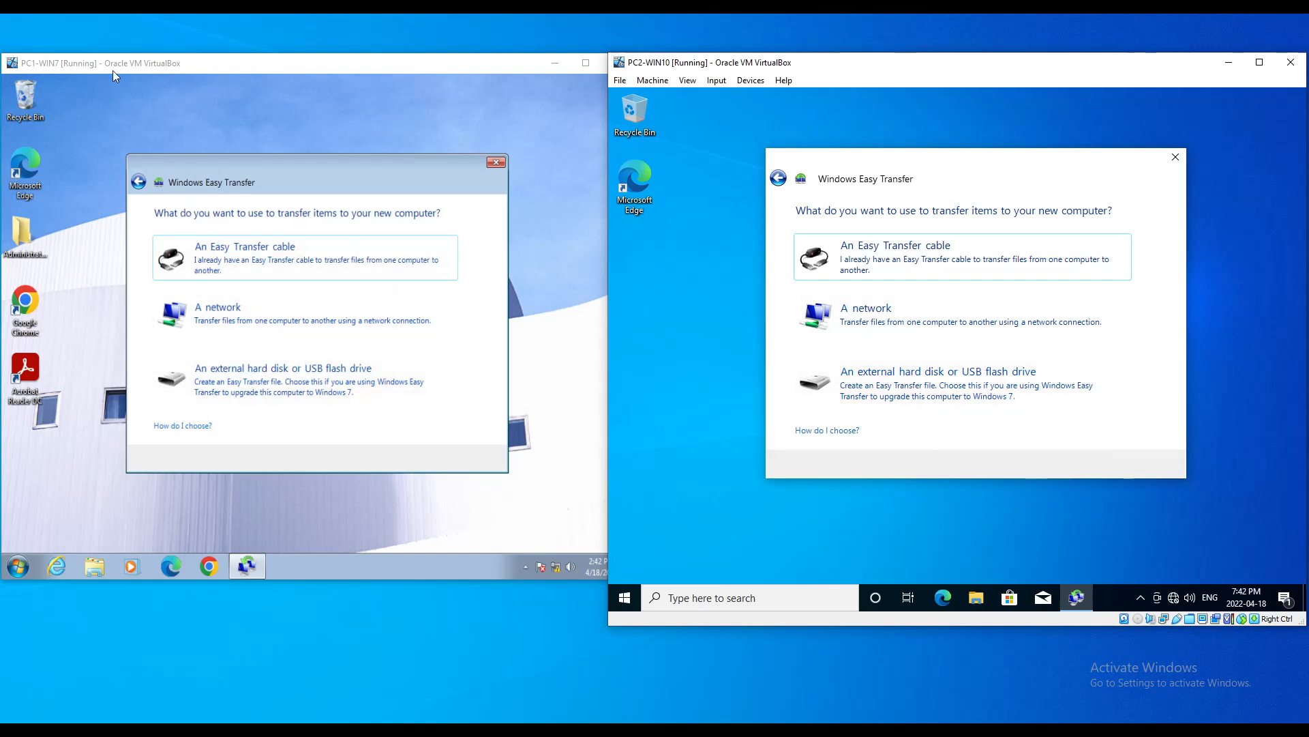
left_click(196, 319)
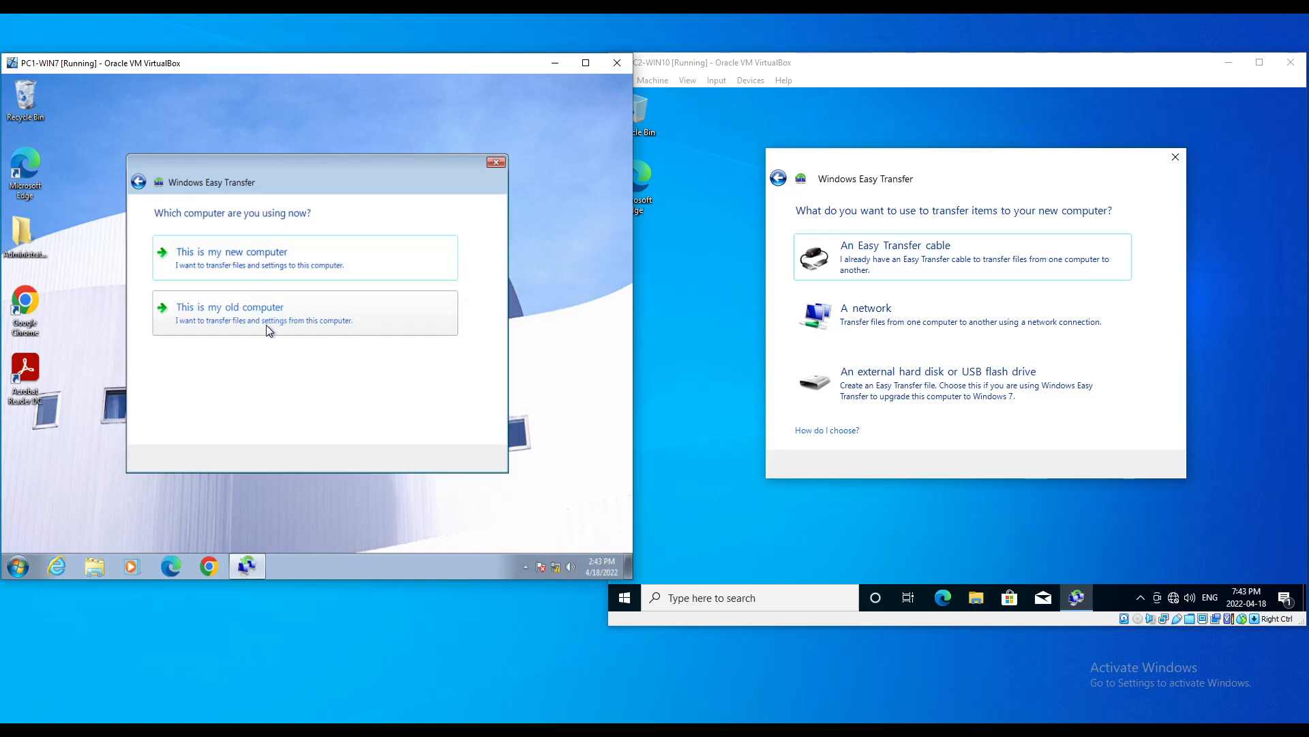
left_click(233, 319)
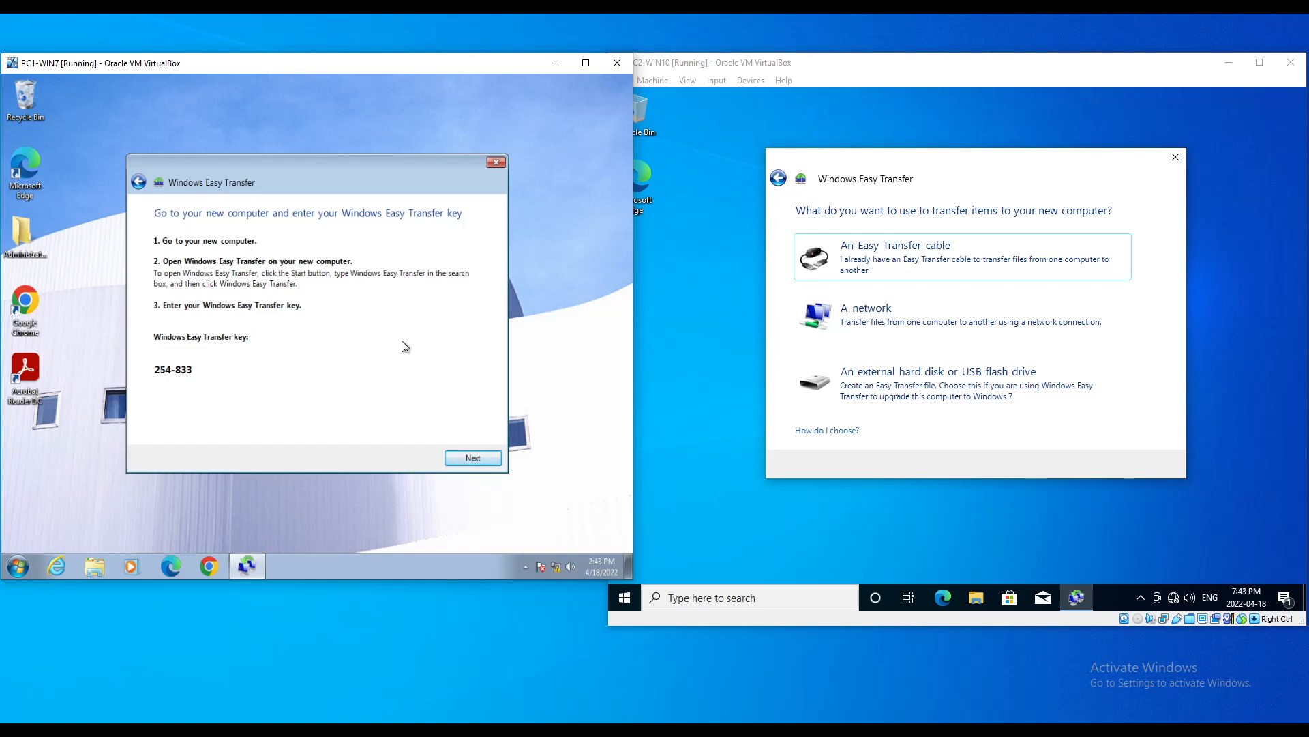
Step: Set Windows 10 as the new computer over a network, old one running Windows 7, and enter the transfer key
left_click(892, 312)
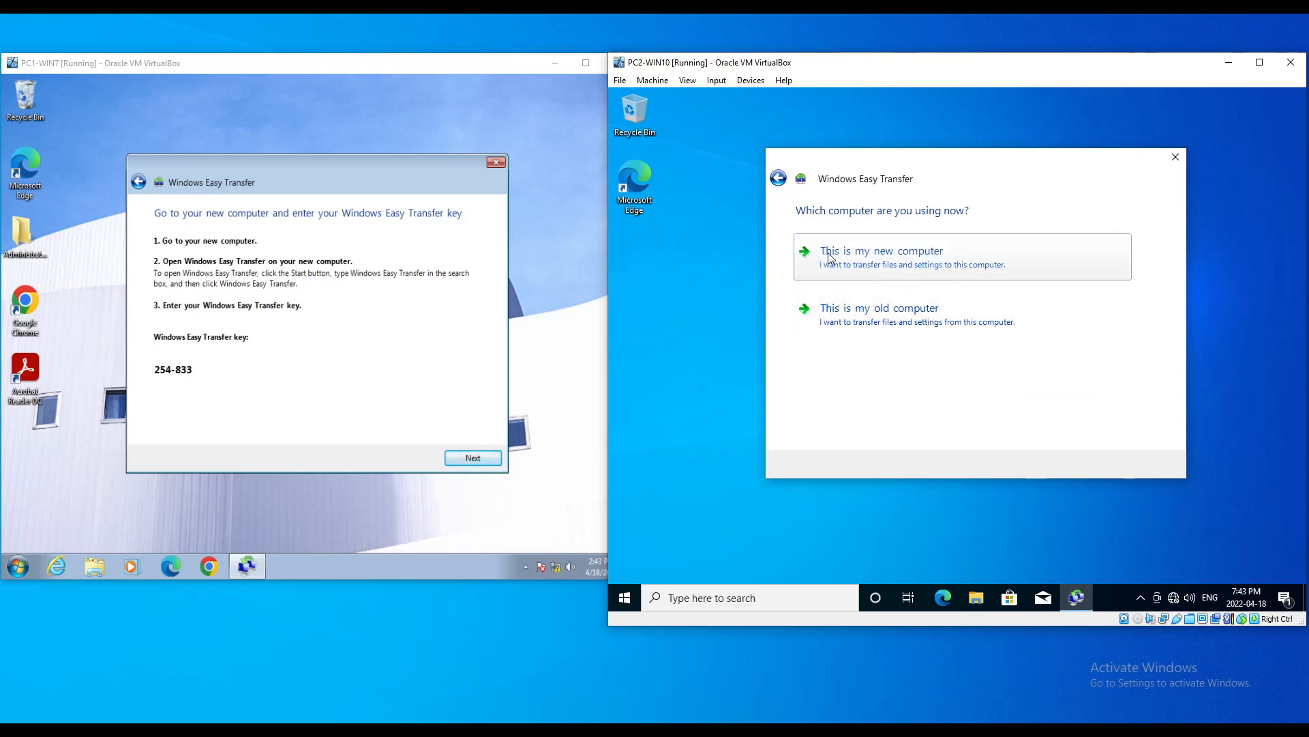
left_click(888, 261)
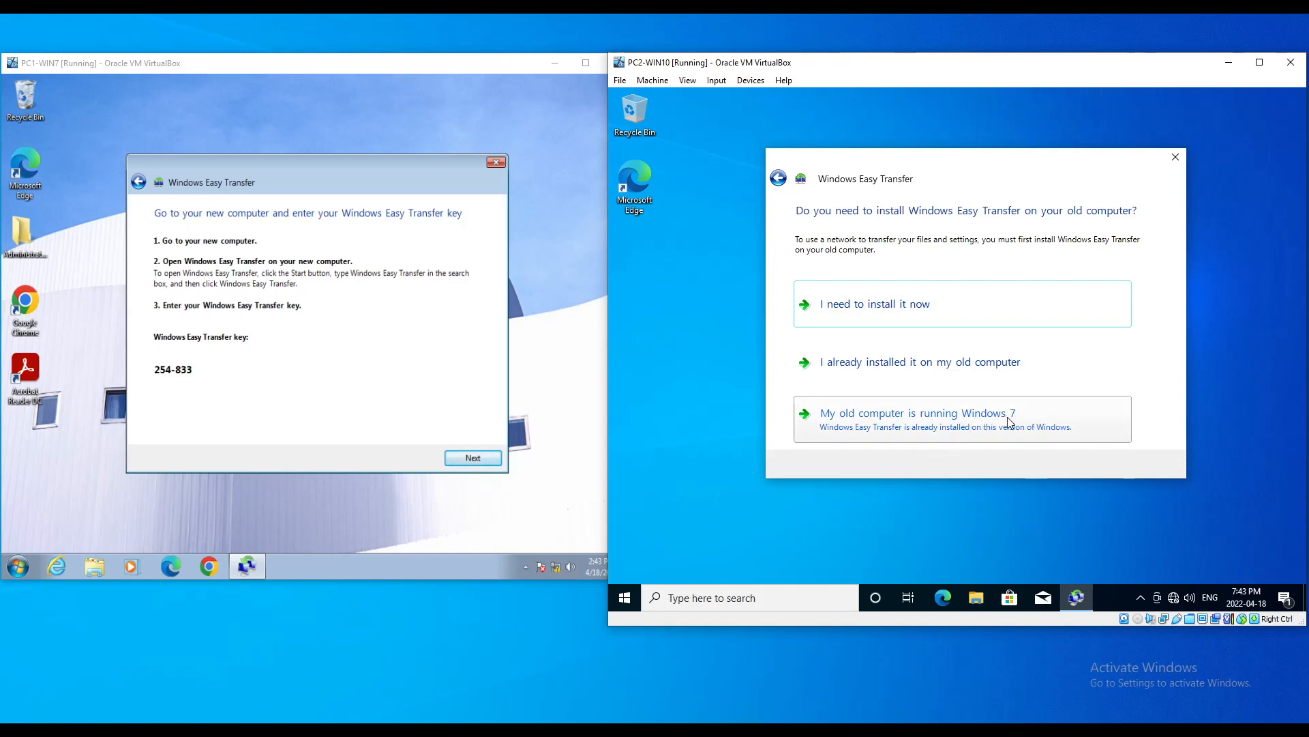
left_click(914, 432)
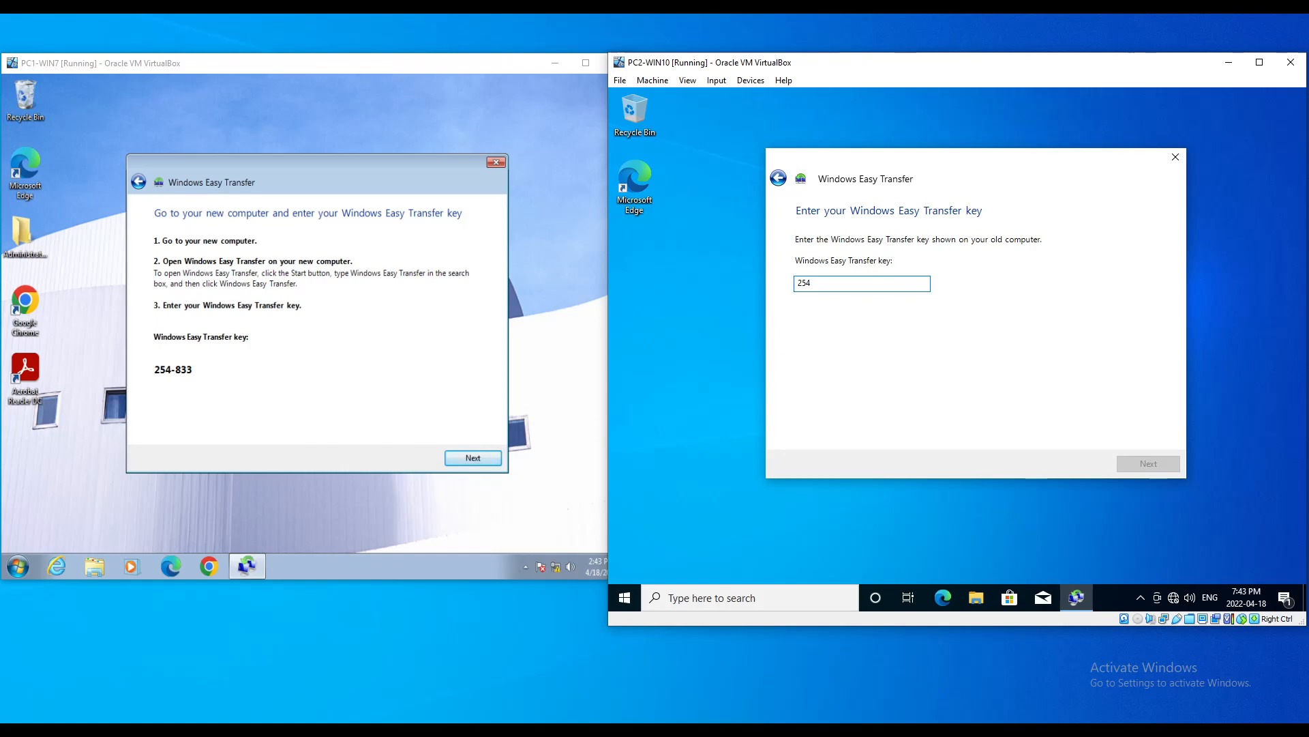
type("33")
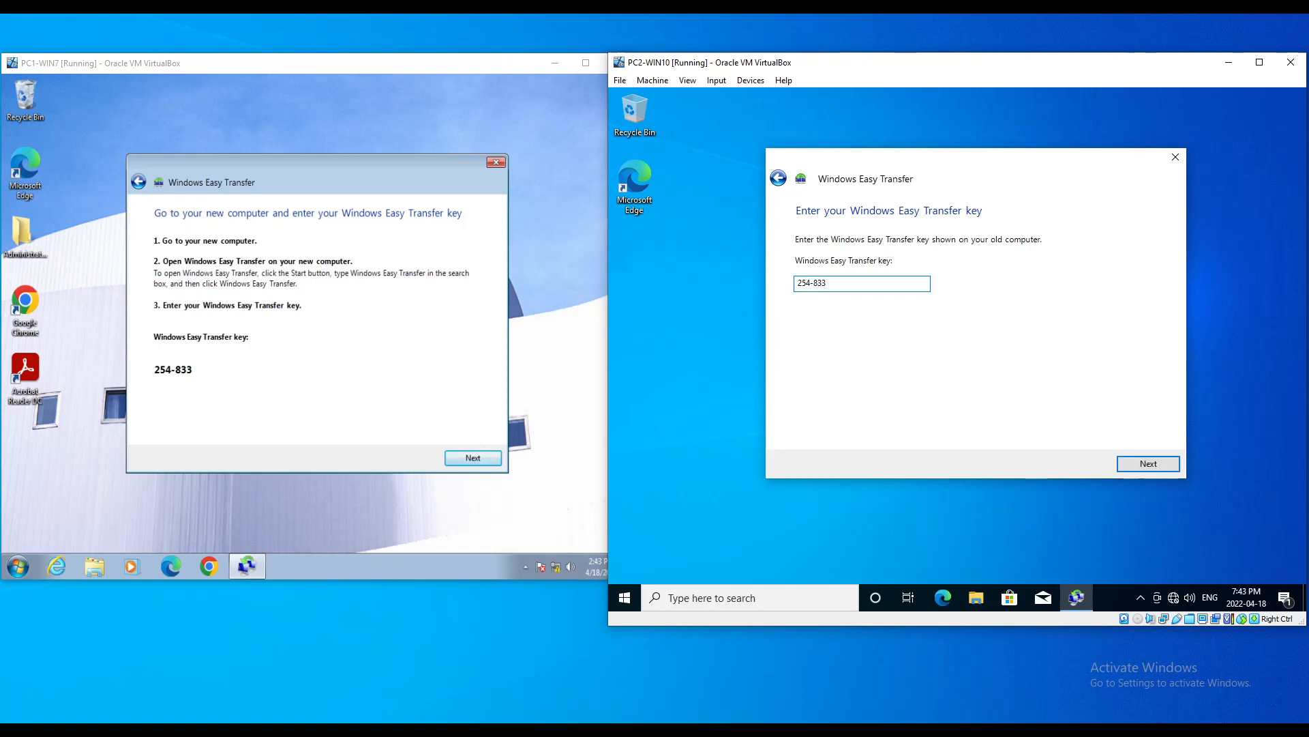
Step: Connect with the transfer key, let the account scan finish, and open Advanced Options
left_click(1149, 463)
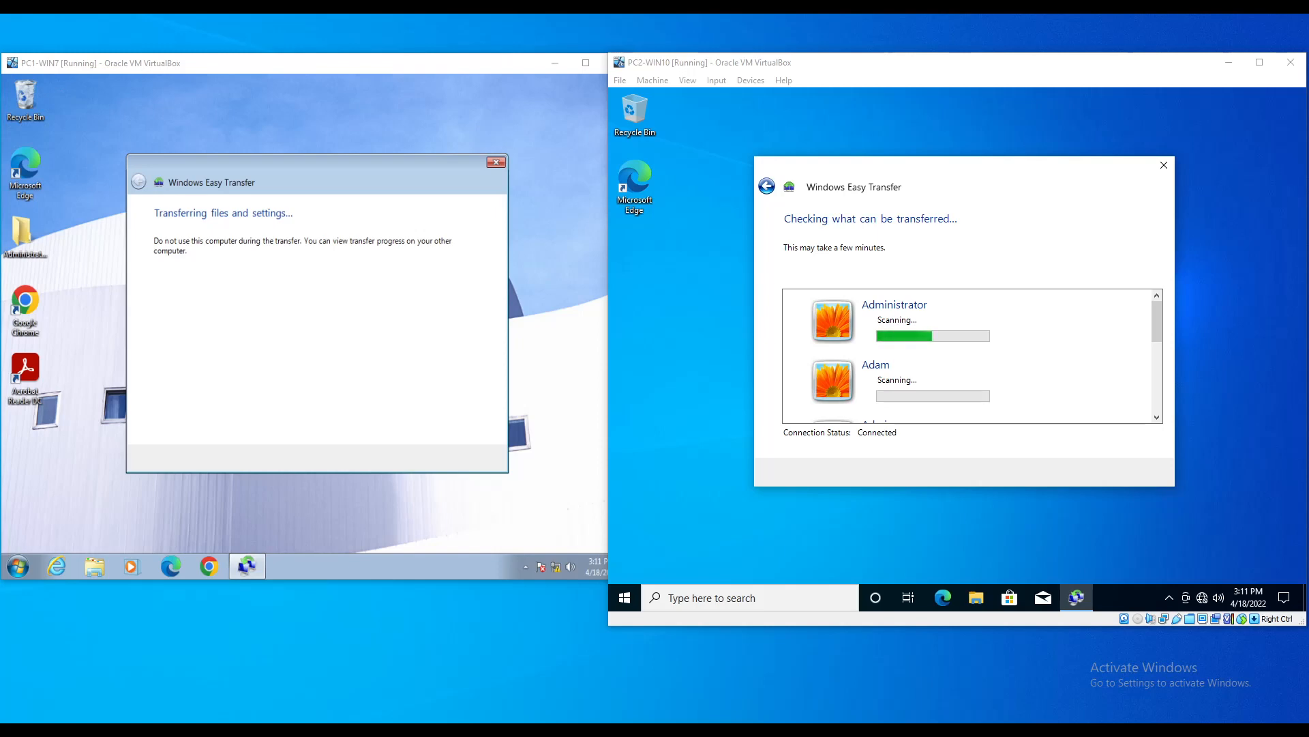
left_click(1159, 318)
mouse_move(1163, 324)
left_mouse_down()
mouse_move(1163, 419)
mouse_move(1158, 292)
mouse_move(1158, 388)
mouse_move(1154, 305)
left_mouse_up()
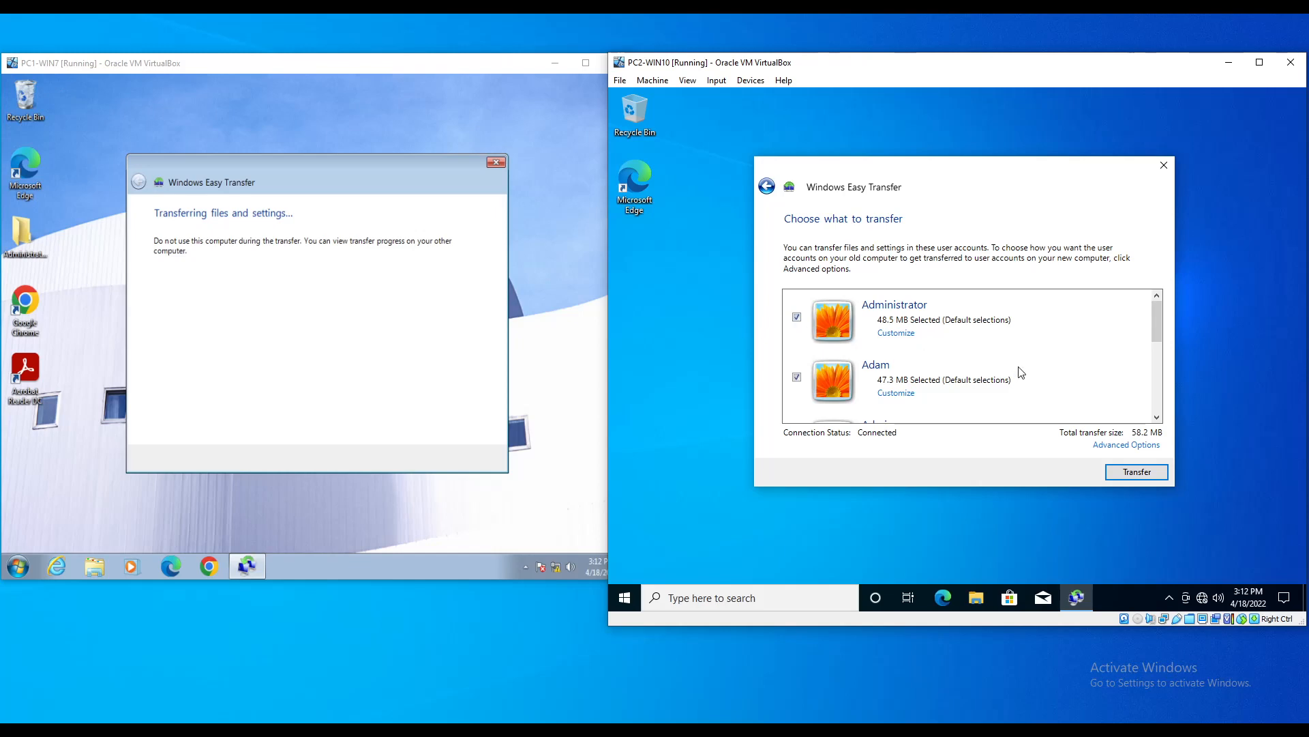
mouse_move(1155, 329)
left_mouse_down()
mouse_move(1152, 433)
mouse_move(1138, 314)
left_mouse_up()
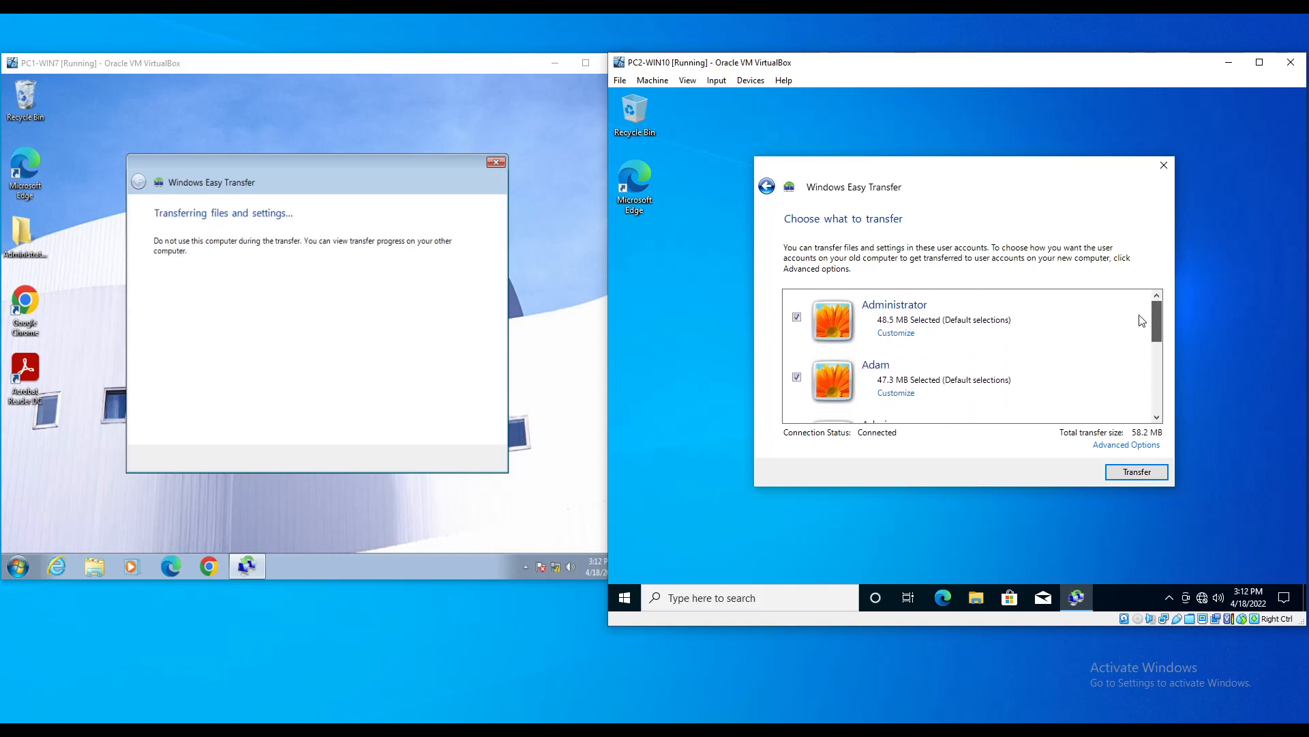
left_click(1108, 447)
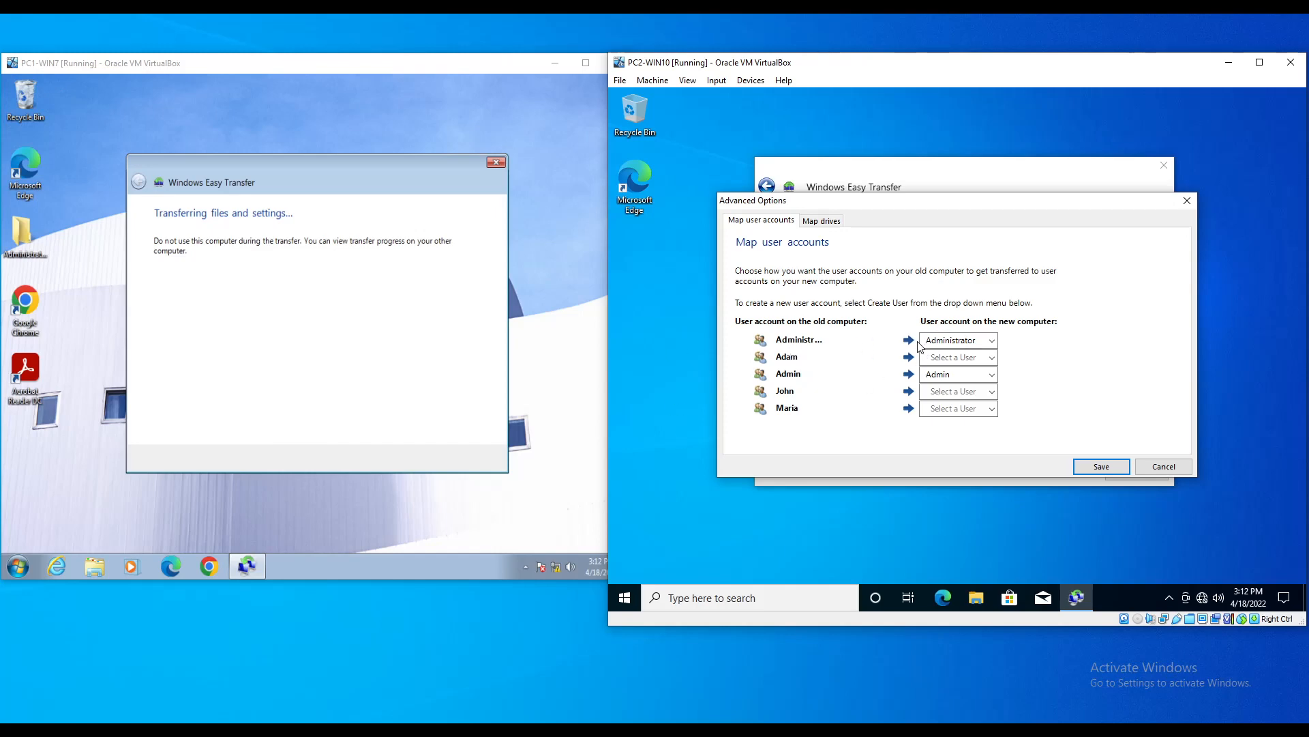
Step: Keep Administrator mapped to Administrator and map Adam to a new password-protected Adam account
left_click(994, 341)
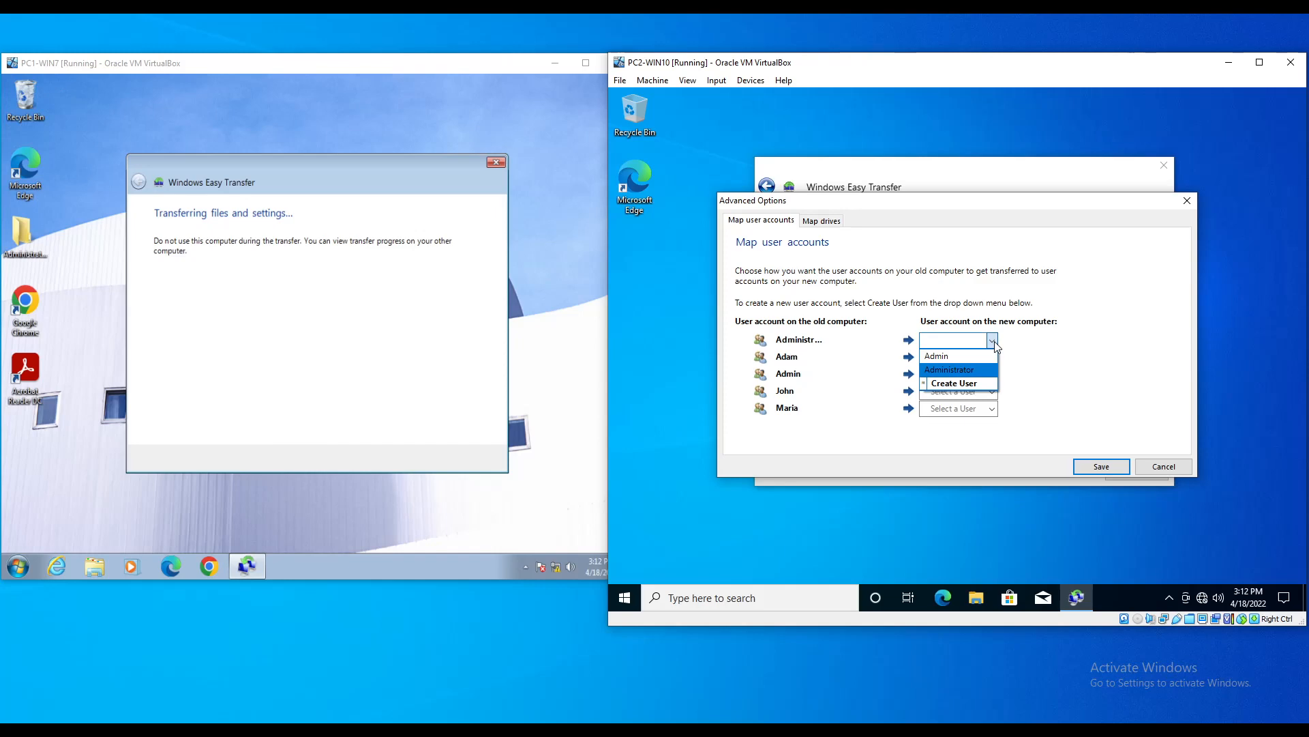
left_click(942, 354)
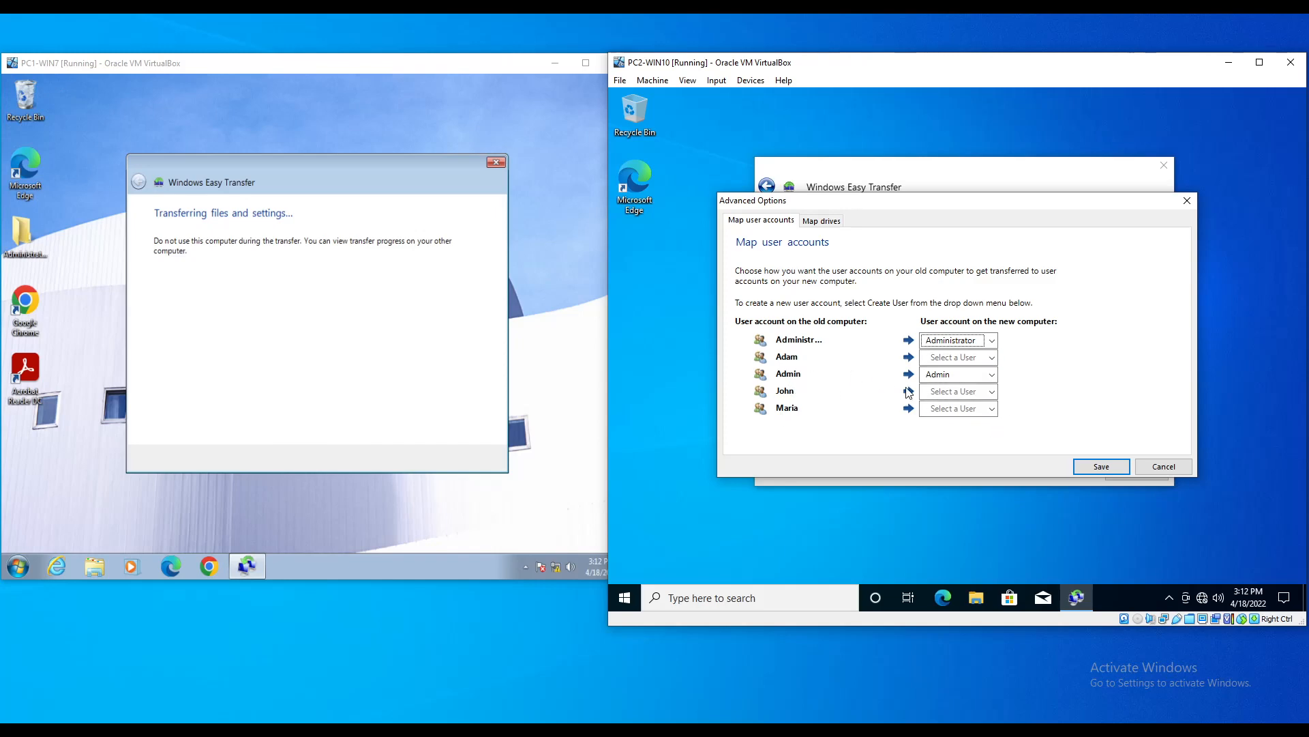
left_click(992, 358)
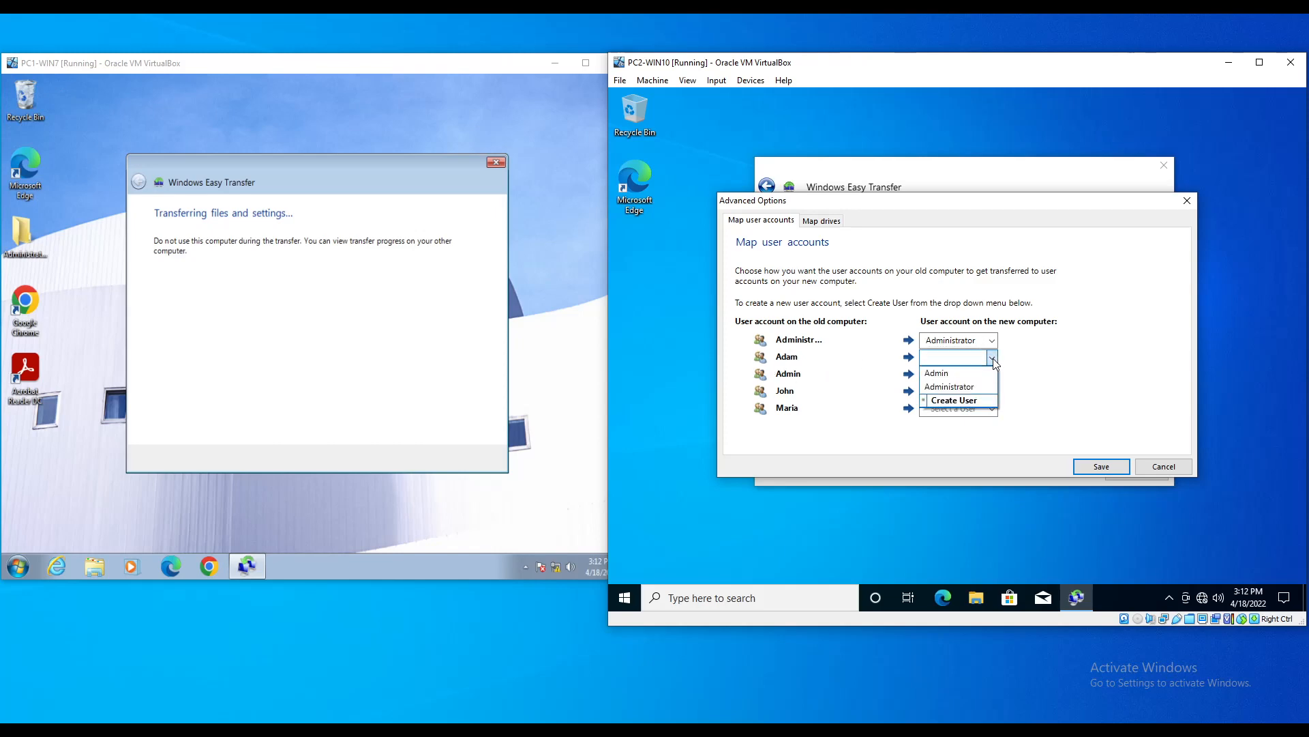
left_click(976, 404)
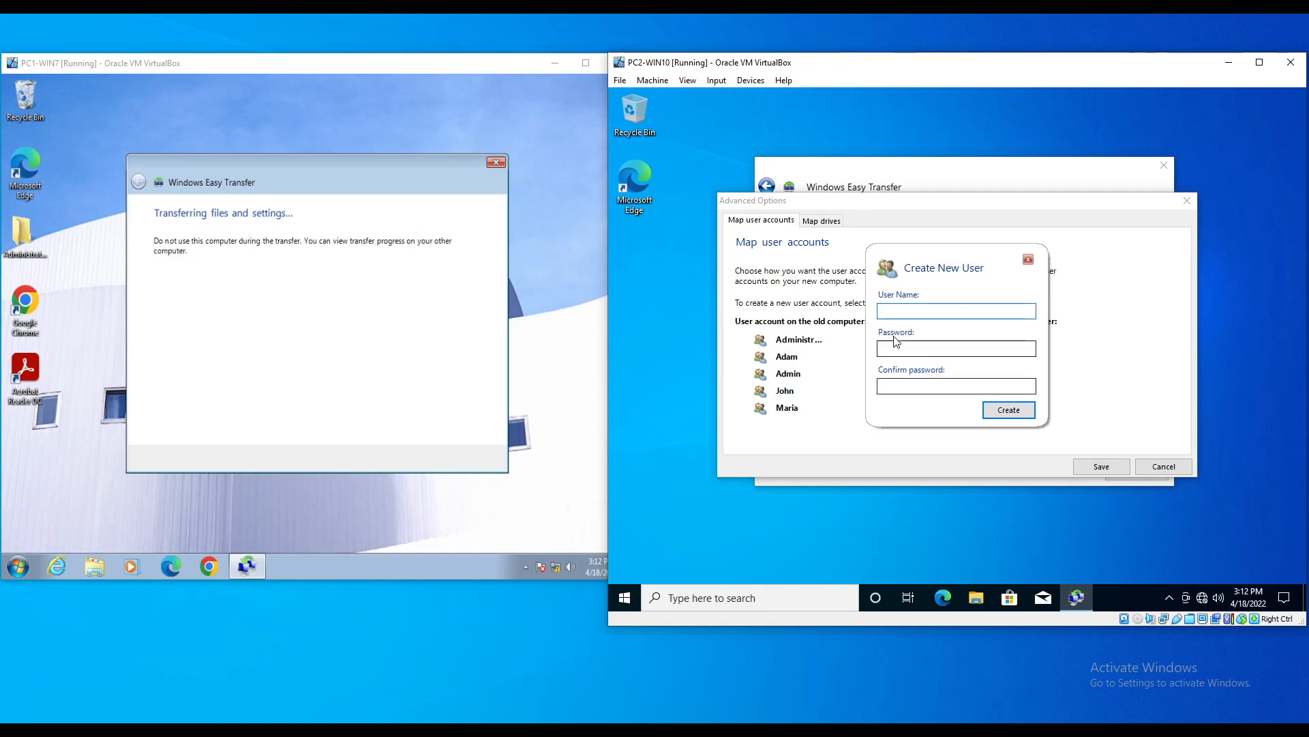
type("Adam")
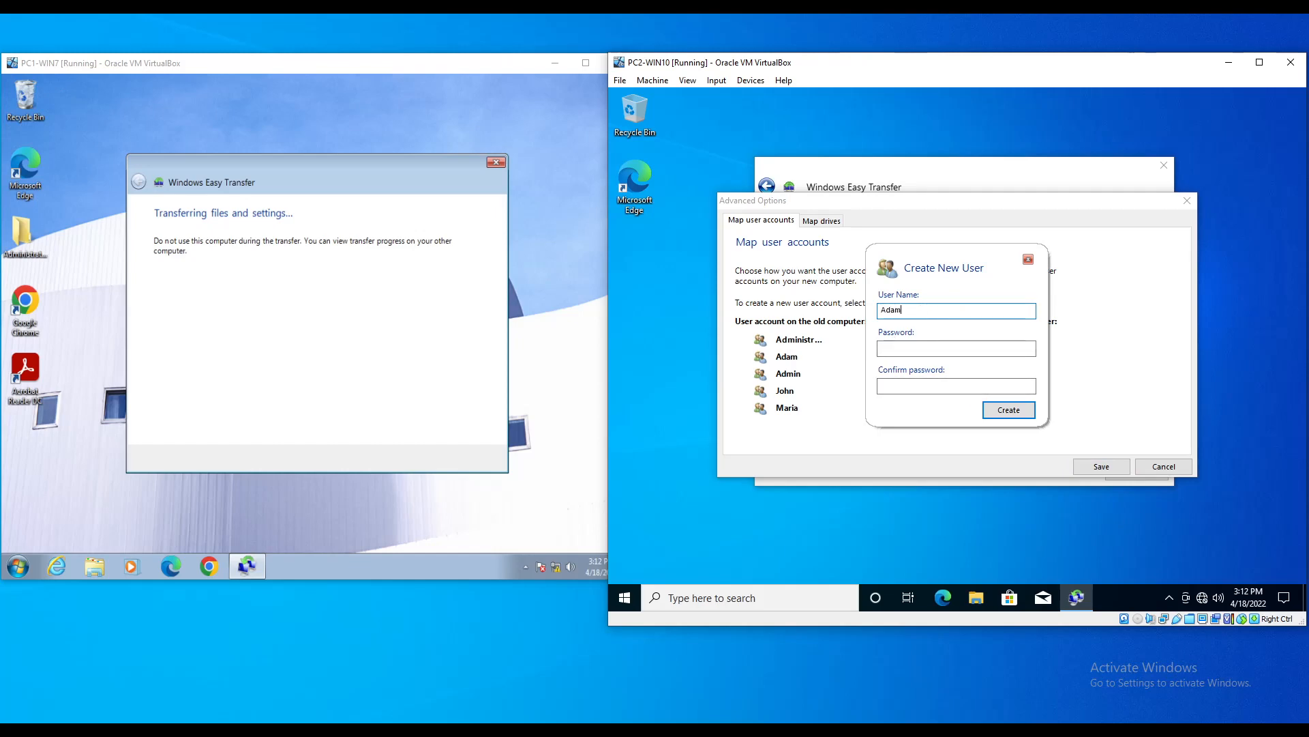
key("Tab")
type("Pa")
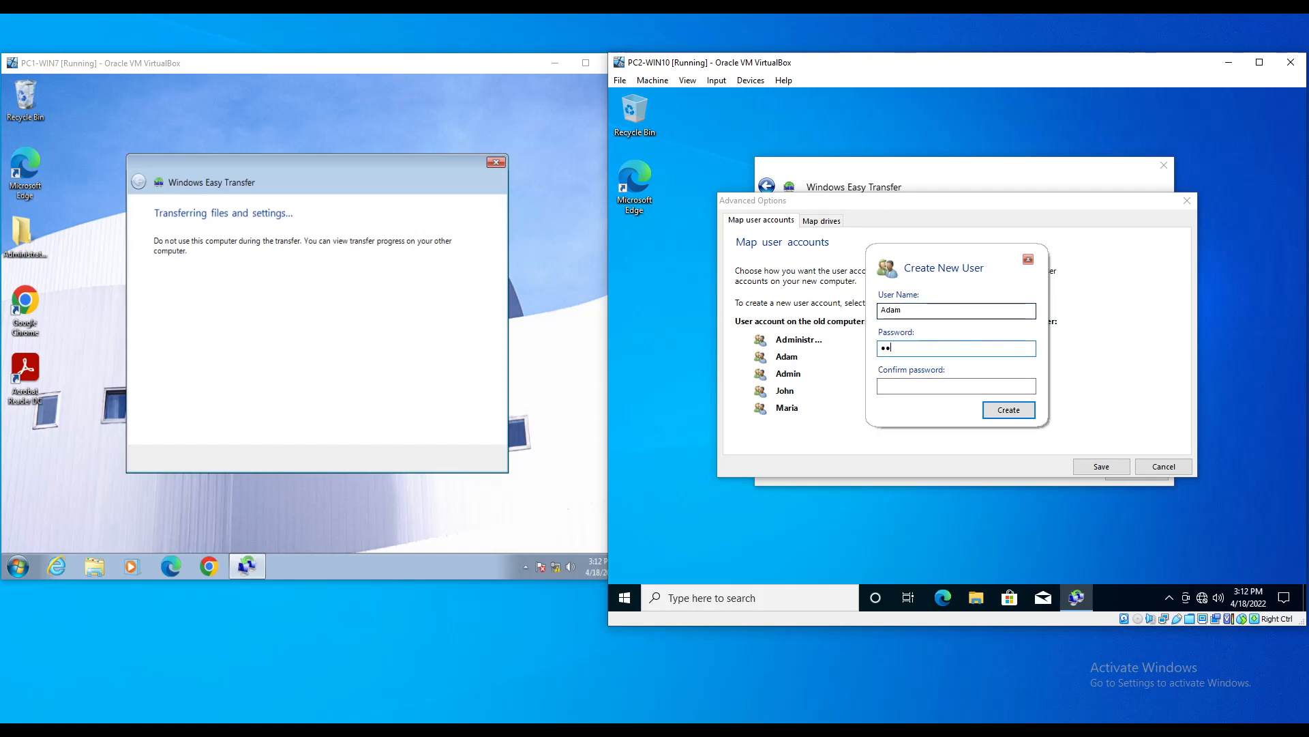
type("sswor")
key("Tab")
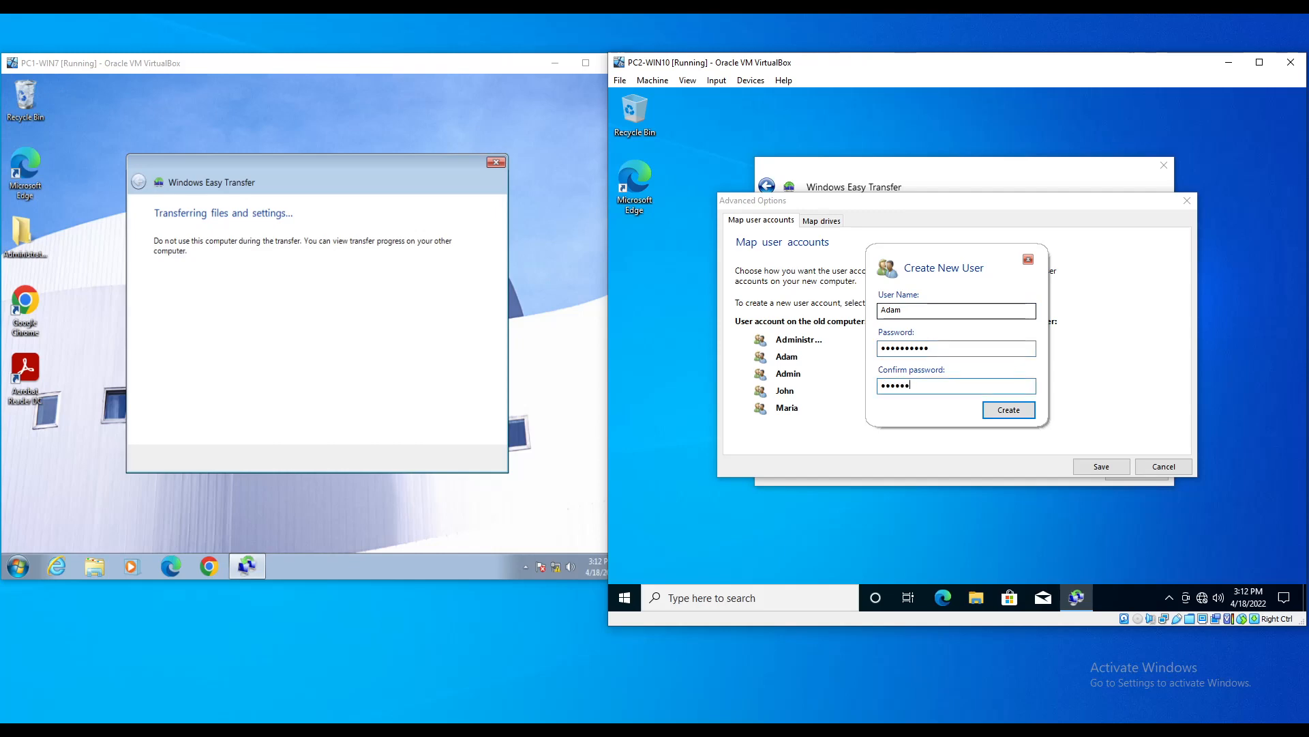
left_click(1010, 412)
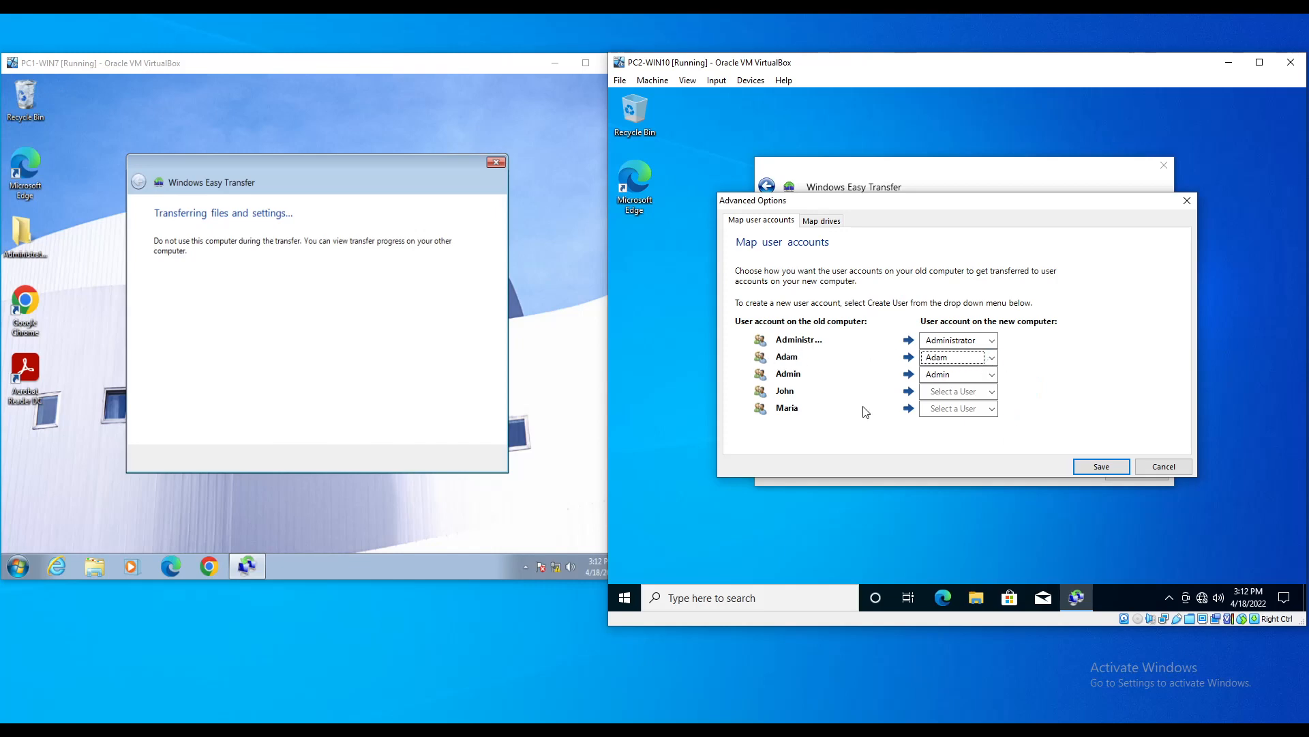
Step: Create a new John account with a password and map the old John account to it
left_click(993, 393)
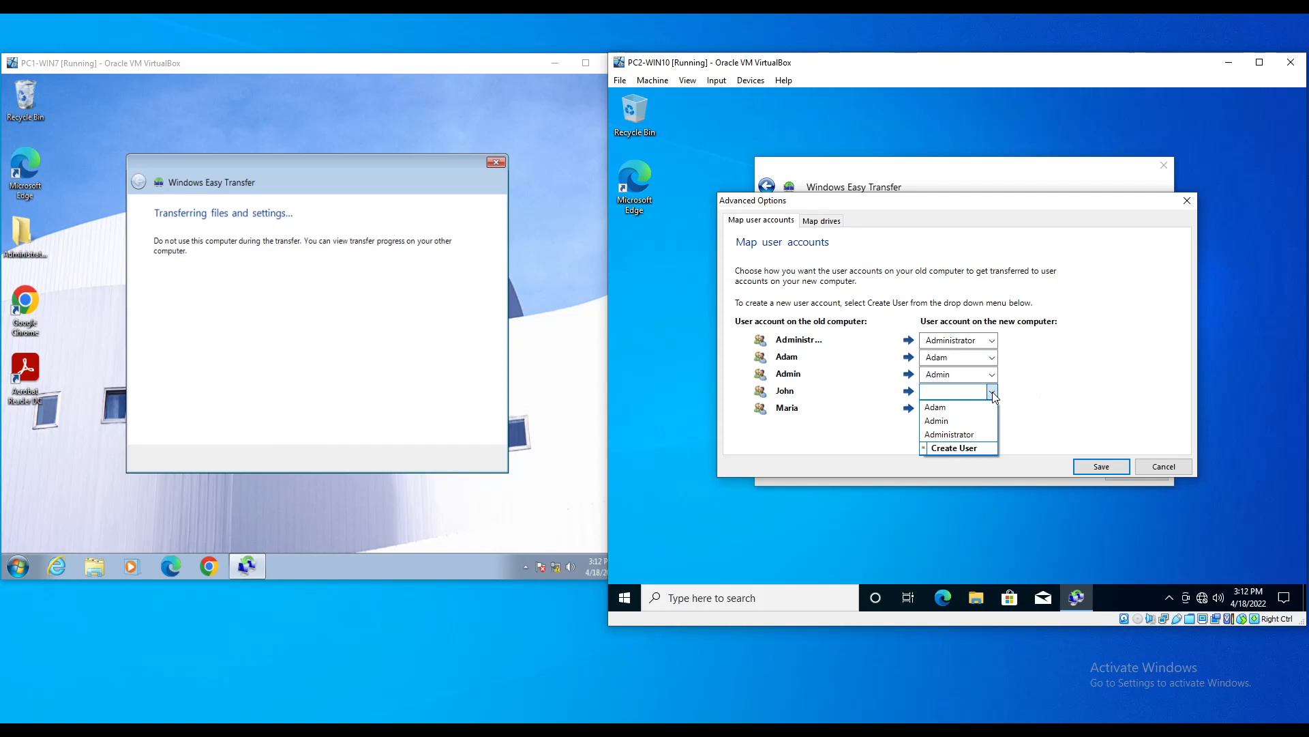
left_click(957, 449)
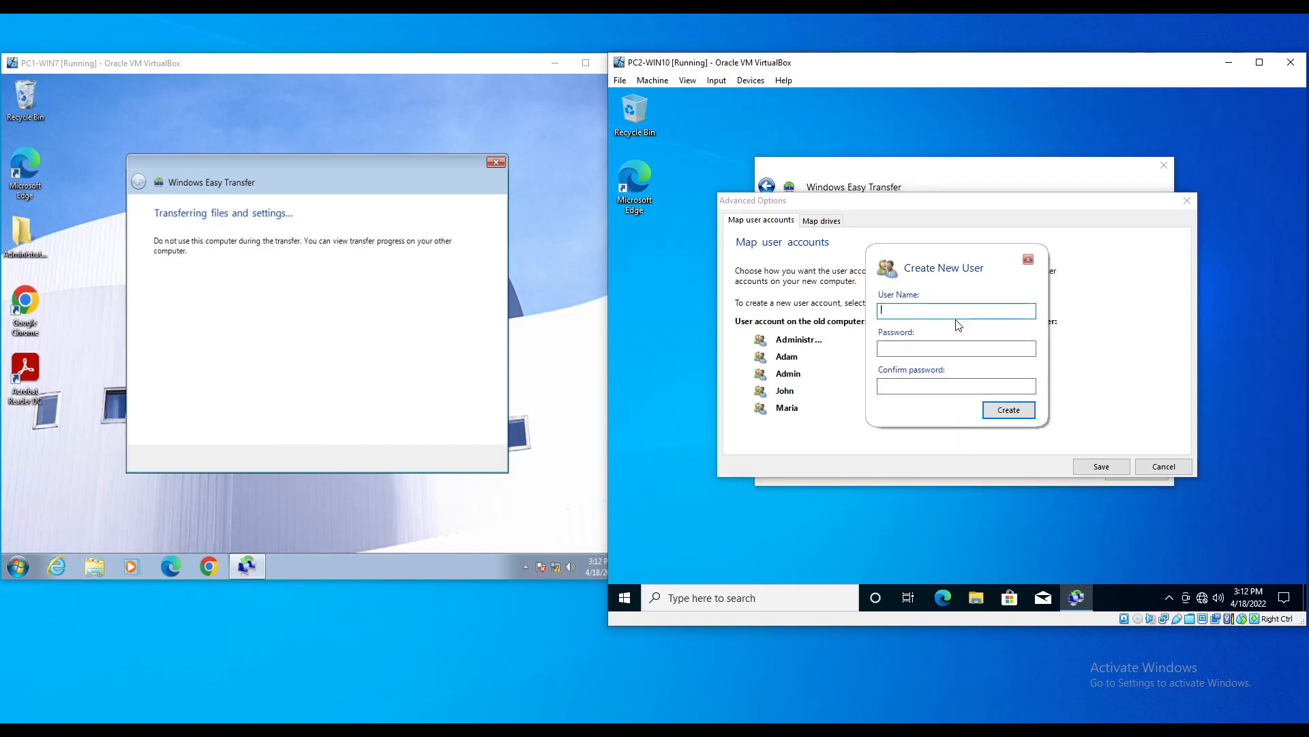
type("John")
key("Tab")
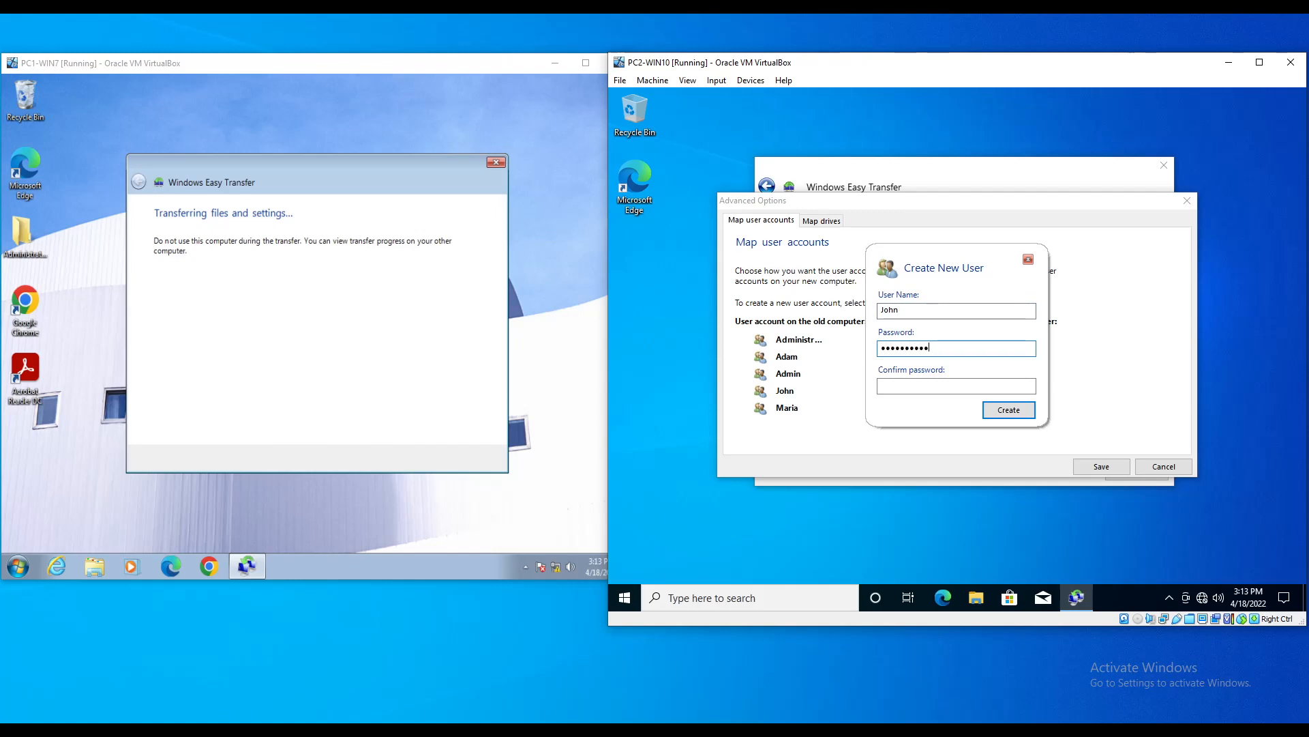
key("BackSpace")
key("BackSpace")
key("BackSpace")
key("BackSpace")
key("BackSpace")
key("BackSpace")
key("BackSpace")
key("BackSpace")
key("BackSpace")
key("BackSpace")
type("••••••••••")
key("Tab")
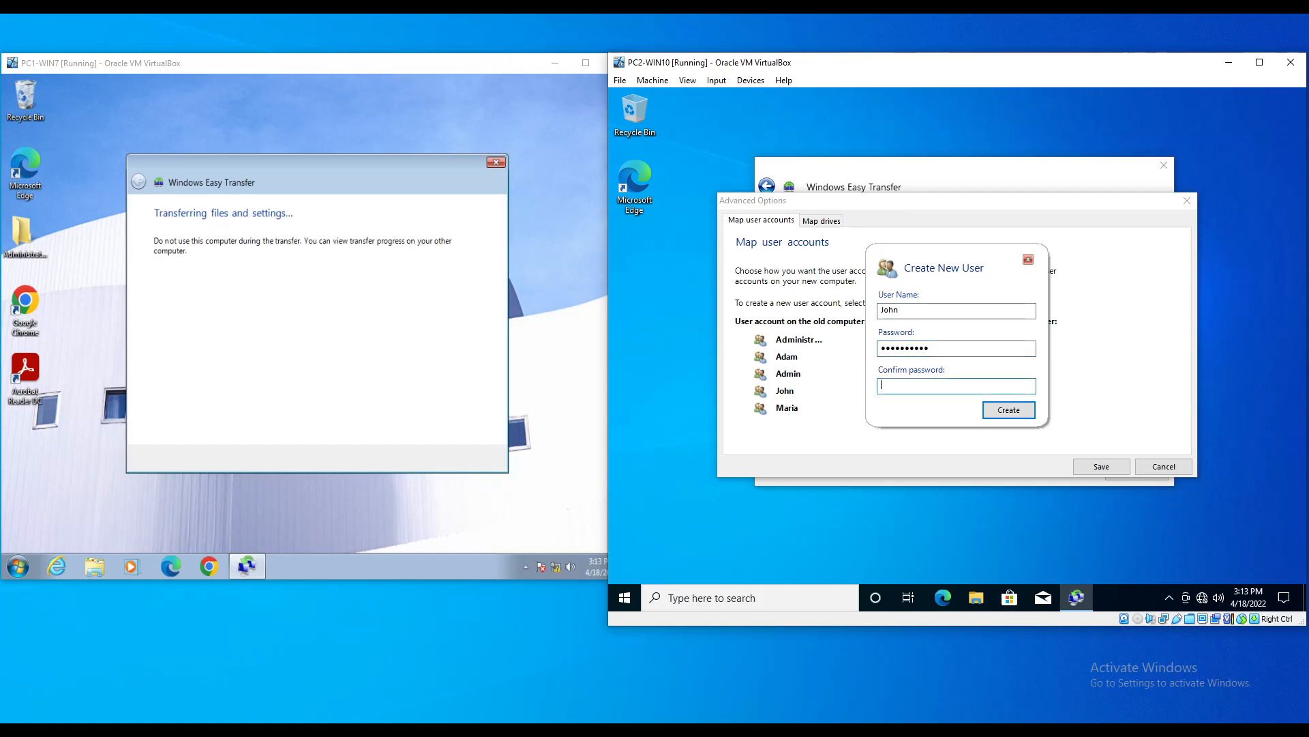
type("••••••••••")
key("Return")
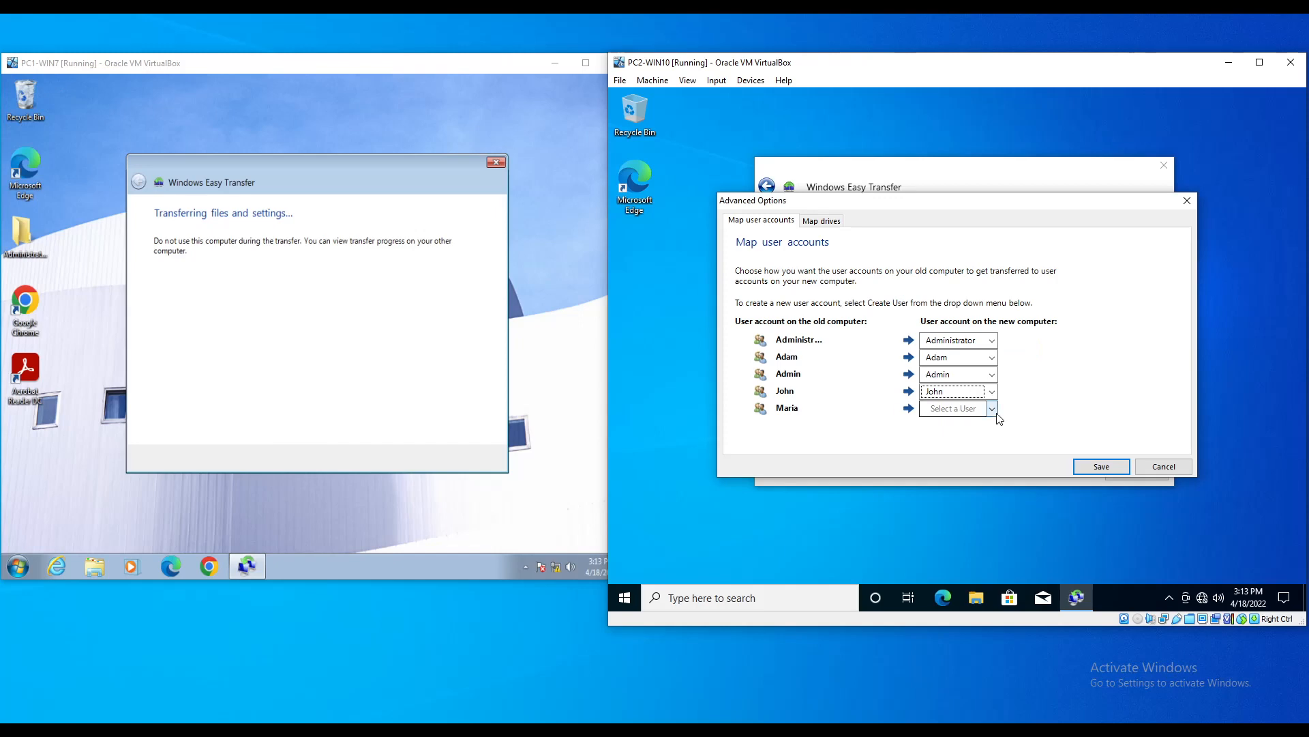
Step: Create a new Maria account with a password, map old Maria to it, and save the mappings
left_click(976, 411)
scroll(944, 464, "down", 1)
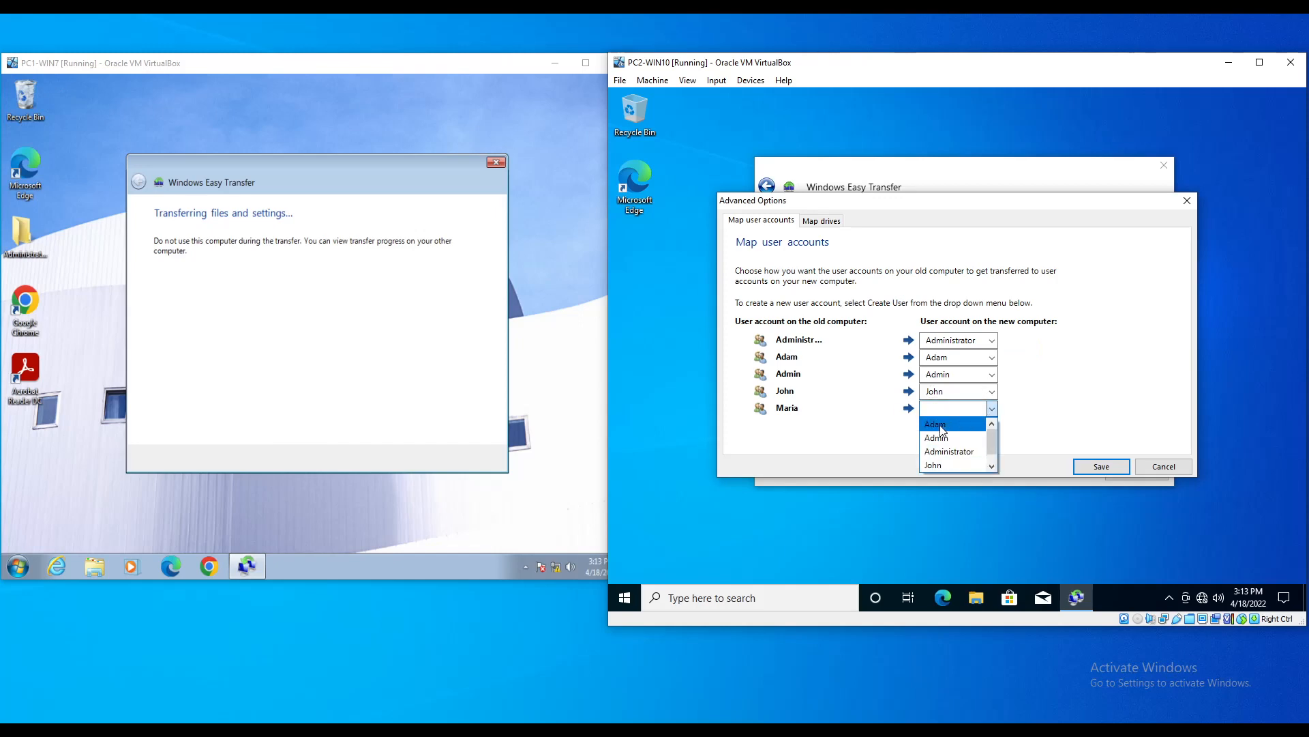
left_click(951, 466)
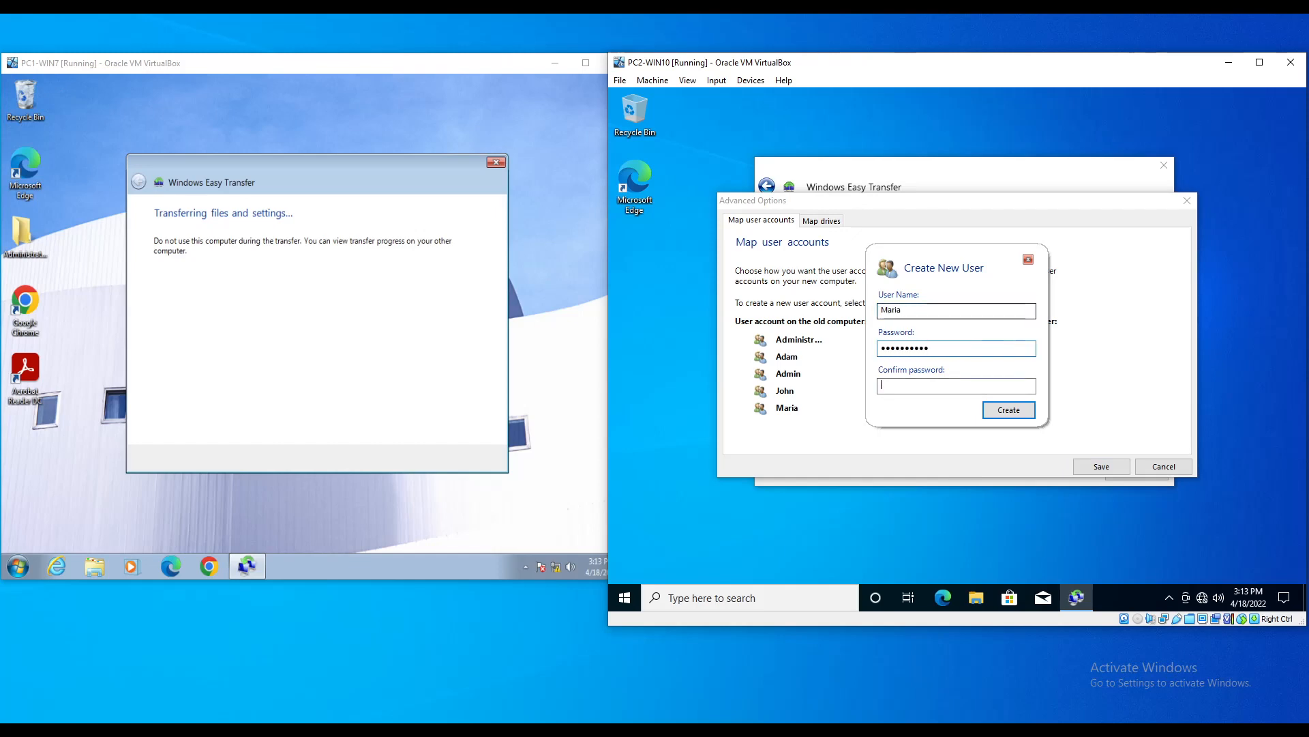
type("•••")
key("Return")
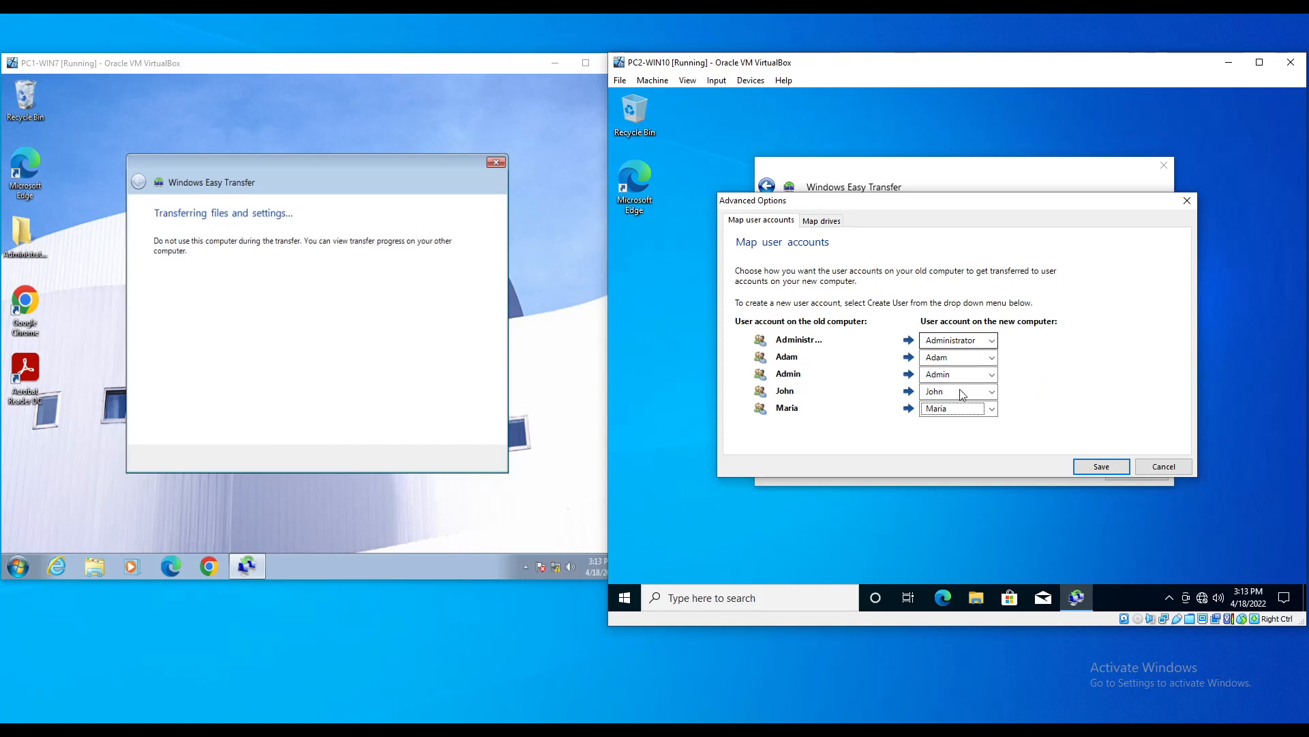
left_click(1100, 468)
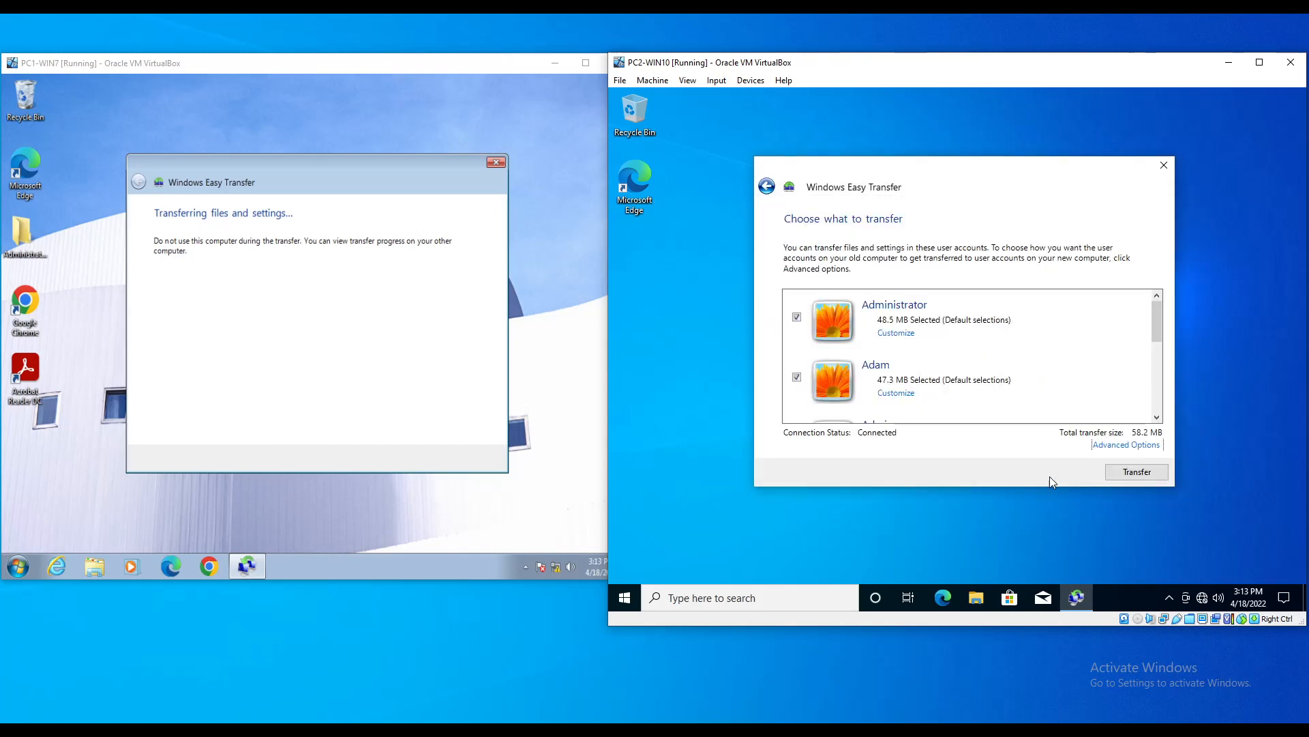
Step: Start transferring files and settings from PC1-WIN7 and let it run until both machines report completion
left_click(1134, 473)
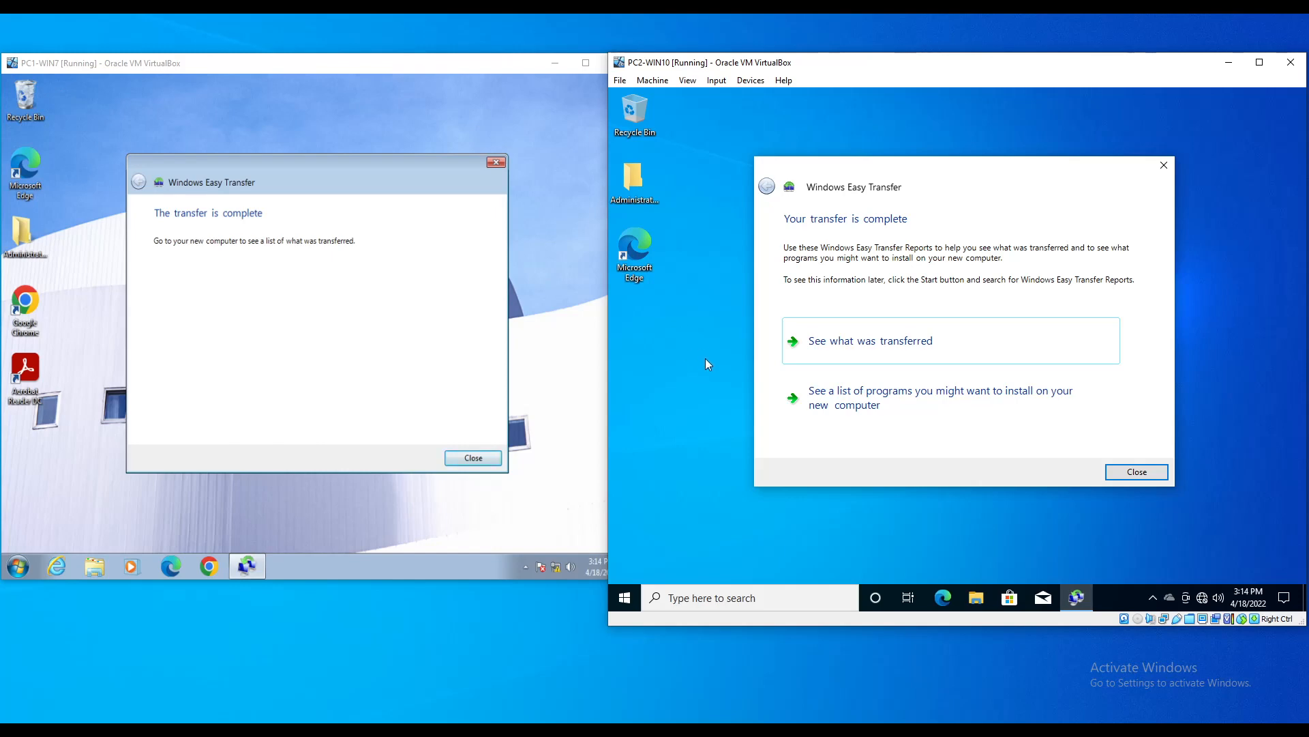
Step: Open the program report and scroll through entries like Adobe Acrobat Reader DC, Google Chrome and Edge
left_click(873, 404)
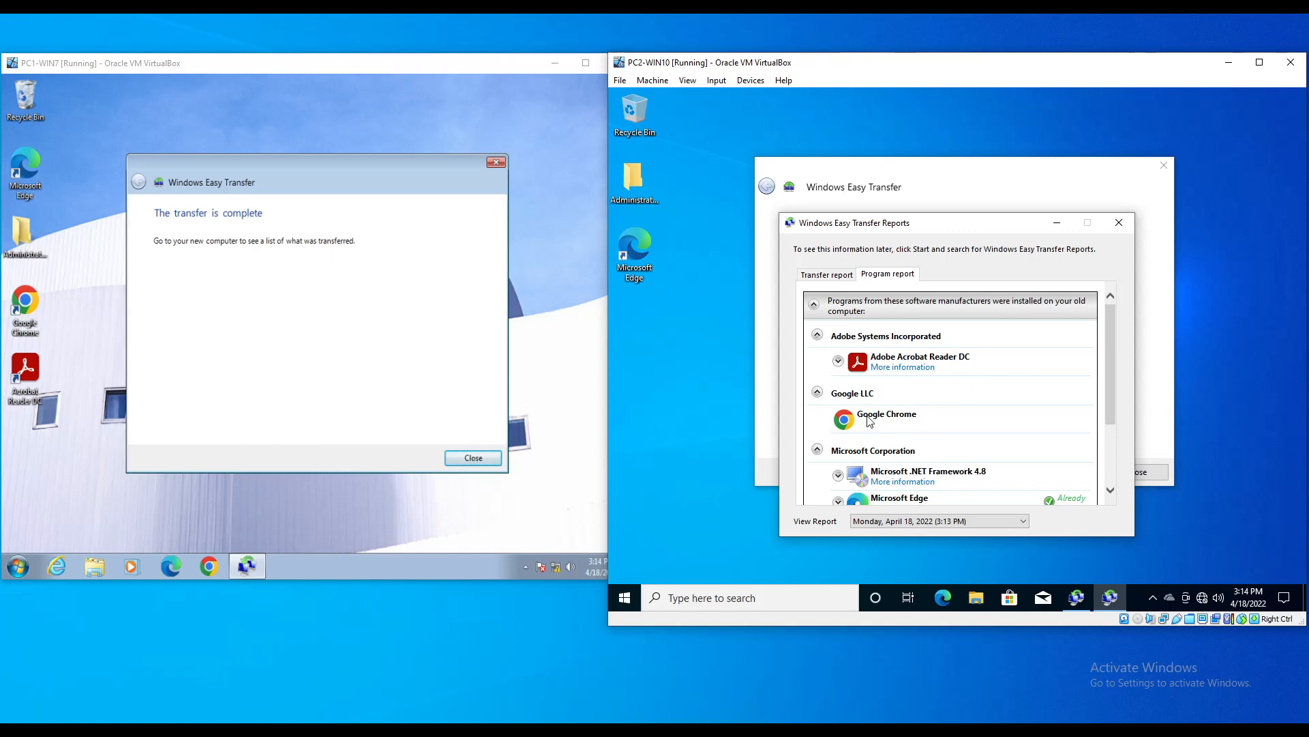
scroll(941, 407, "down", 3)
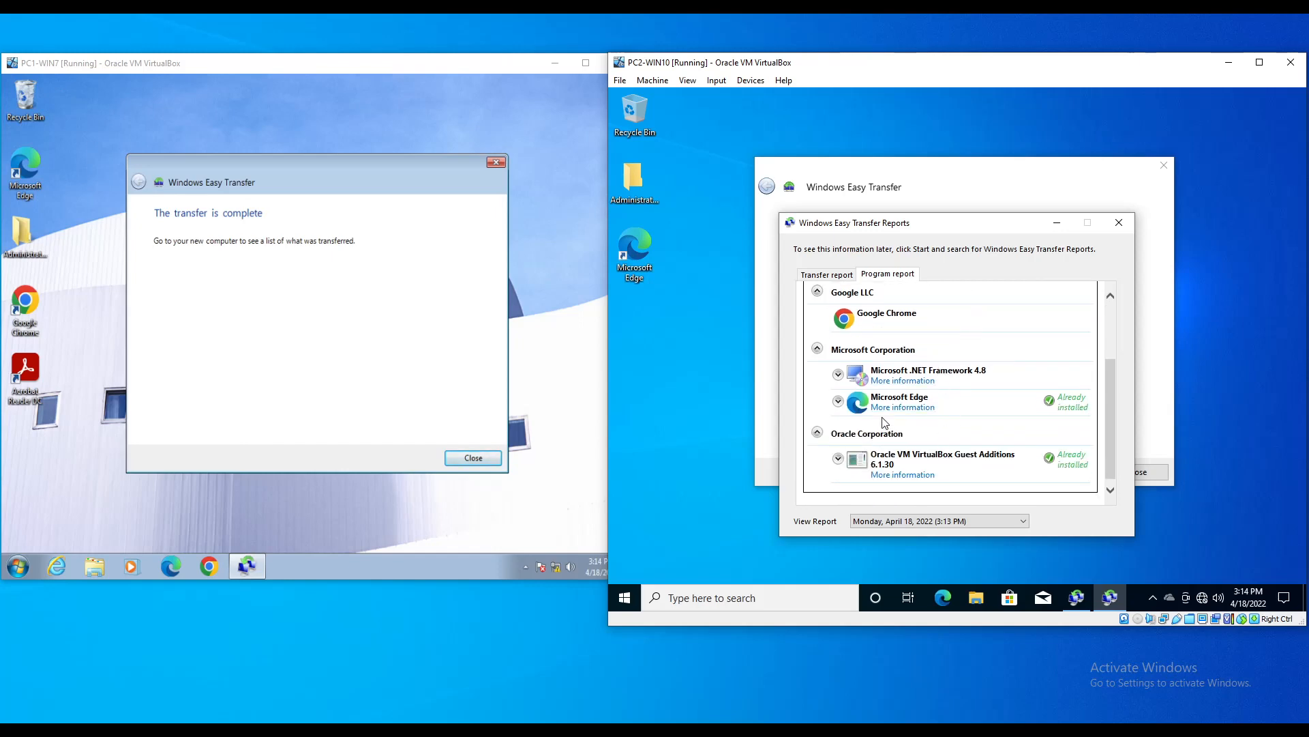
scroll(1007, 464, "down", 1)
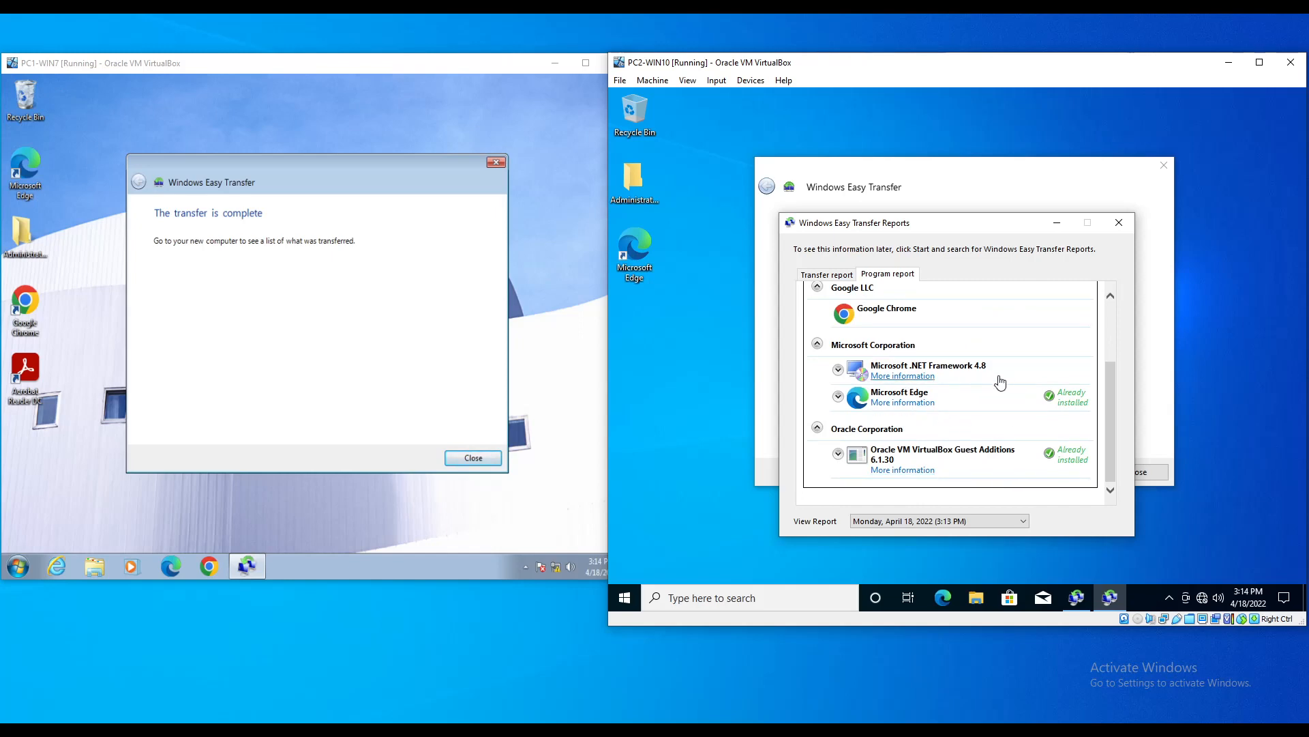
scroll(1037, 386, "up", 3)
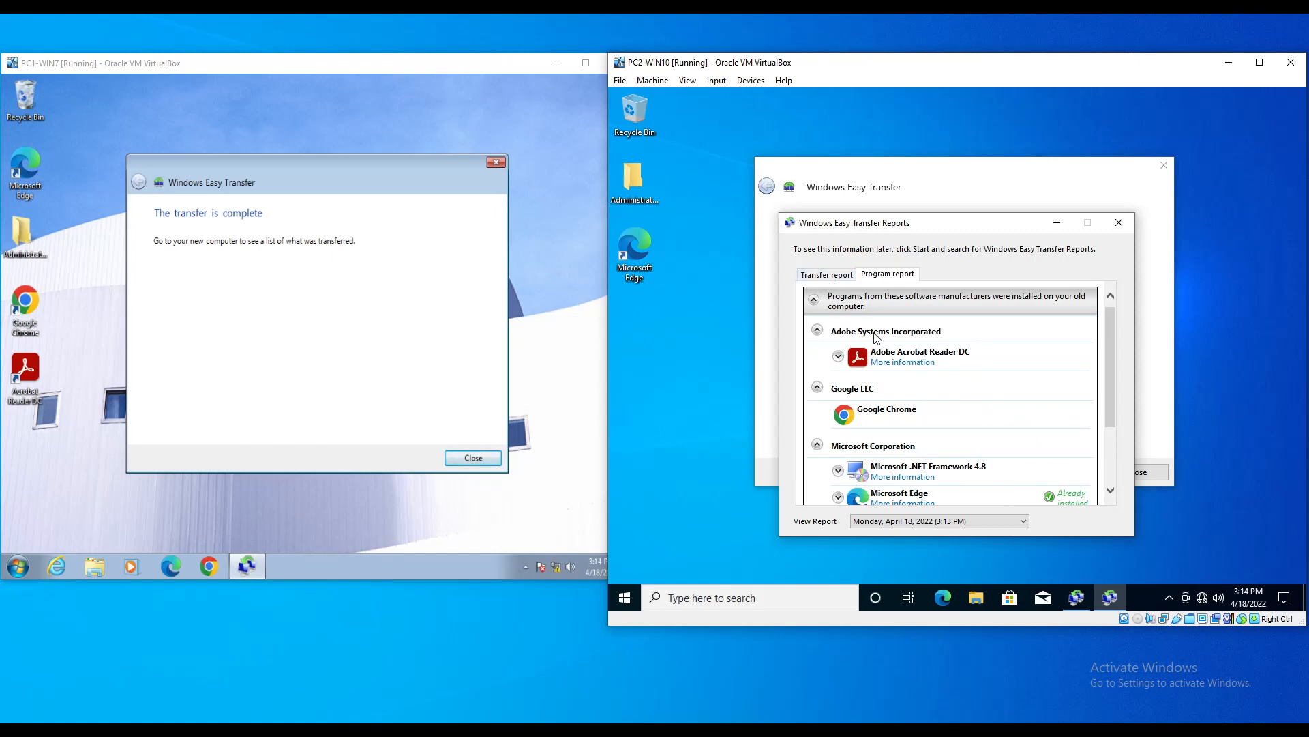
Step: In the Transfer report, review the details of the five transferred user accounts
left_click(821, 277)
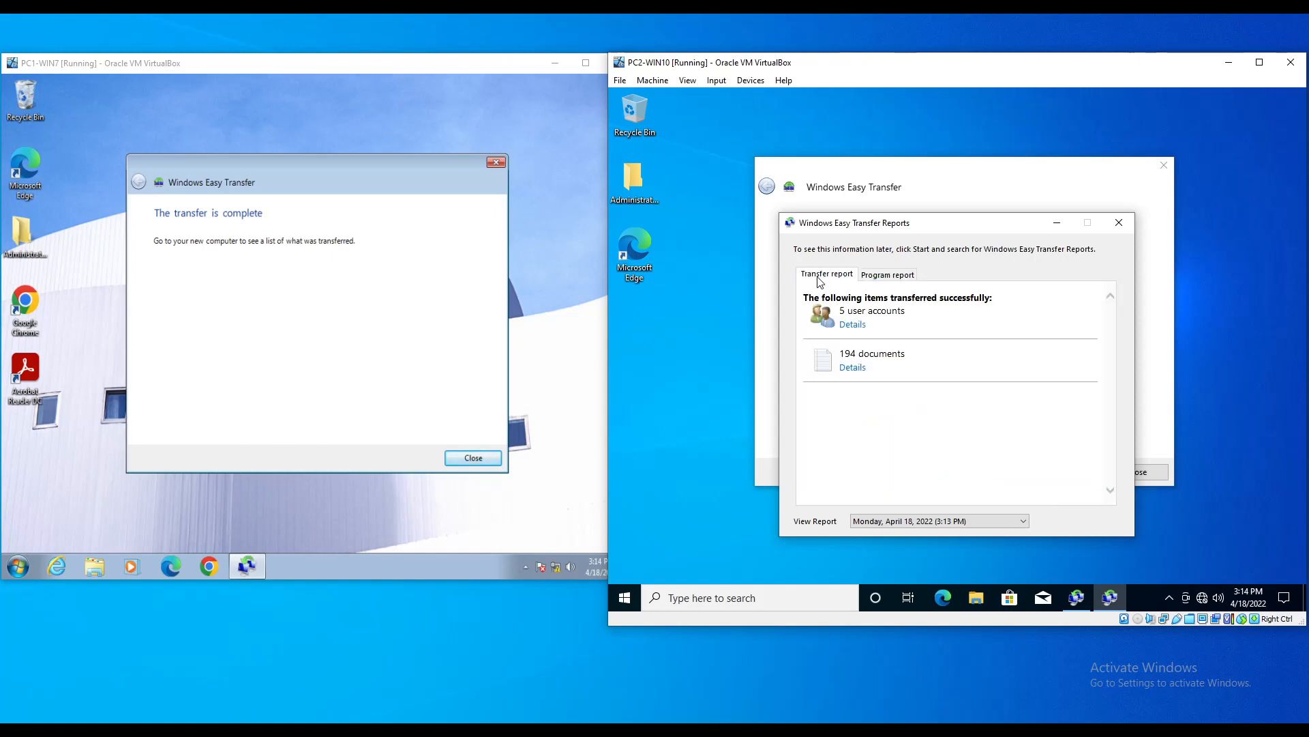
left_click(852, 325)
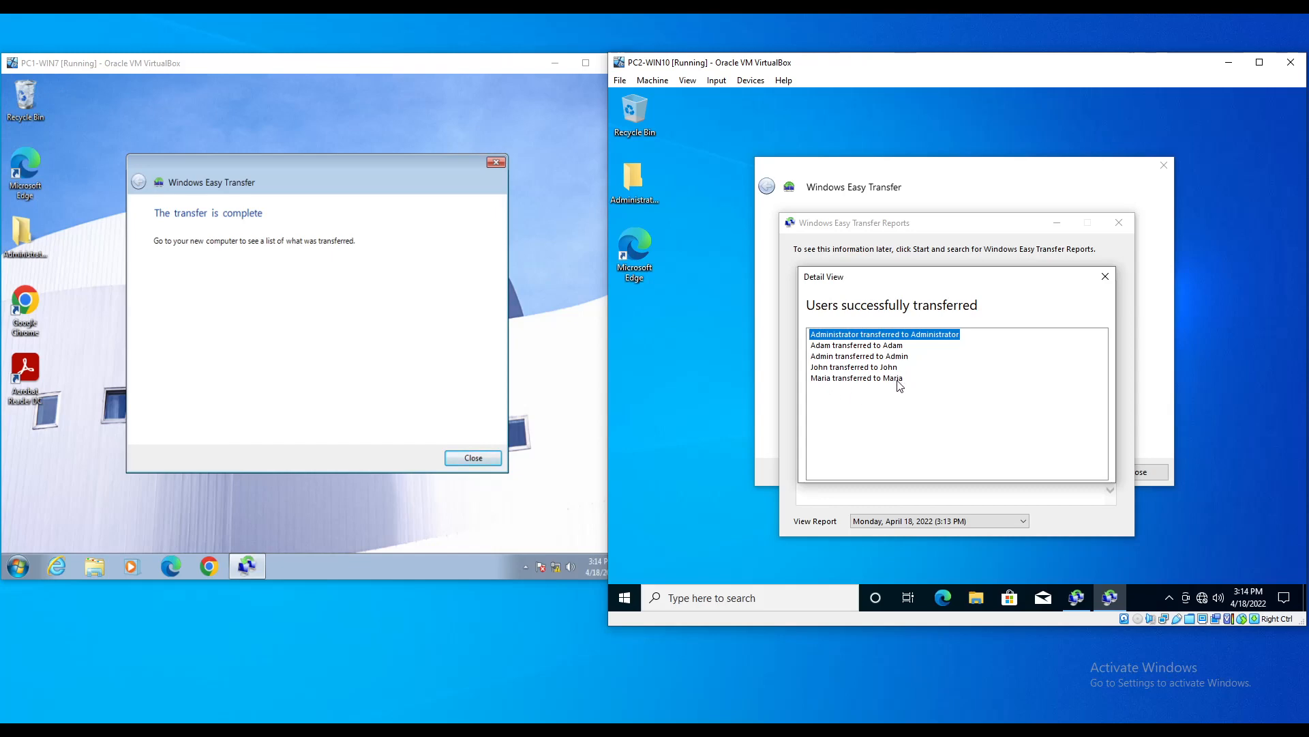
left_click(1105, 276)
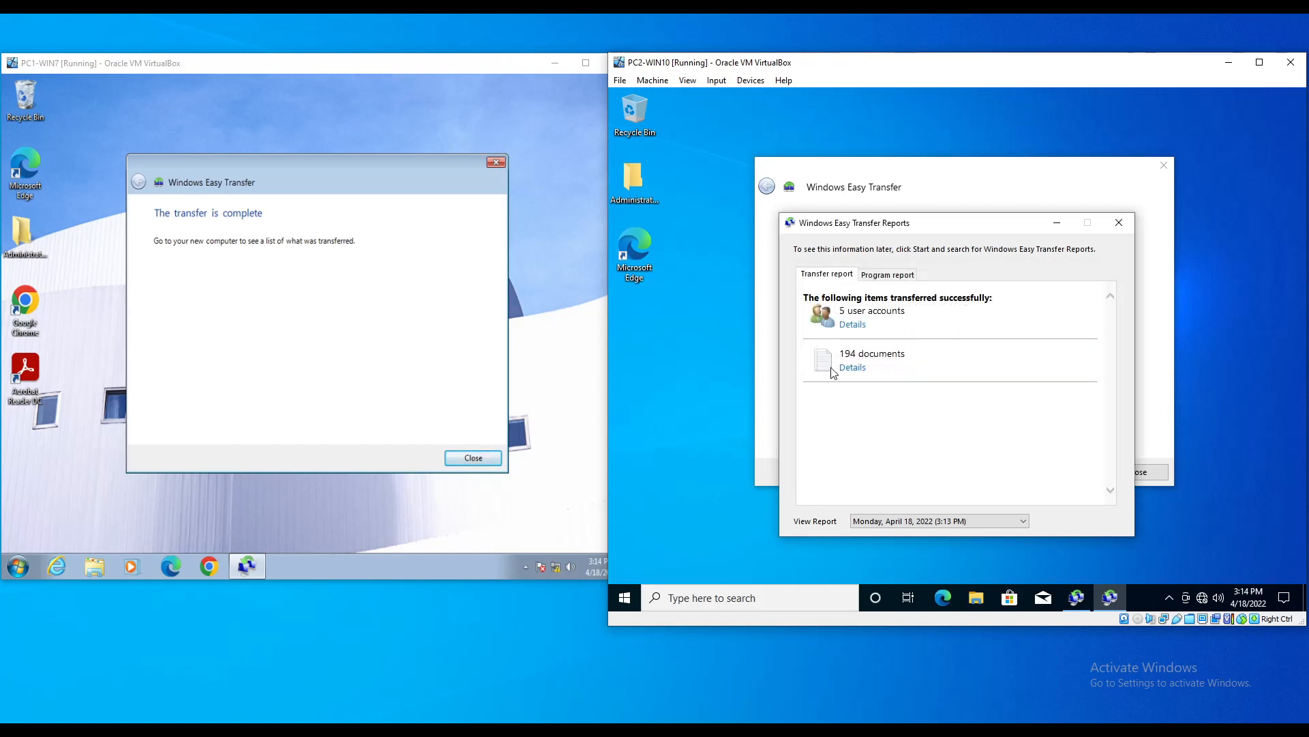
Step: Review the enlarged list of the 194 transferred documents
left_click(851, 369)
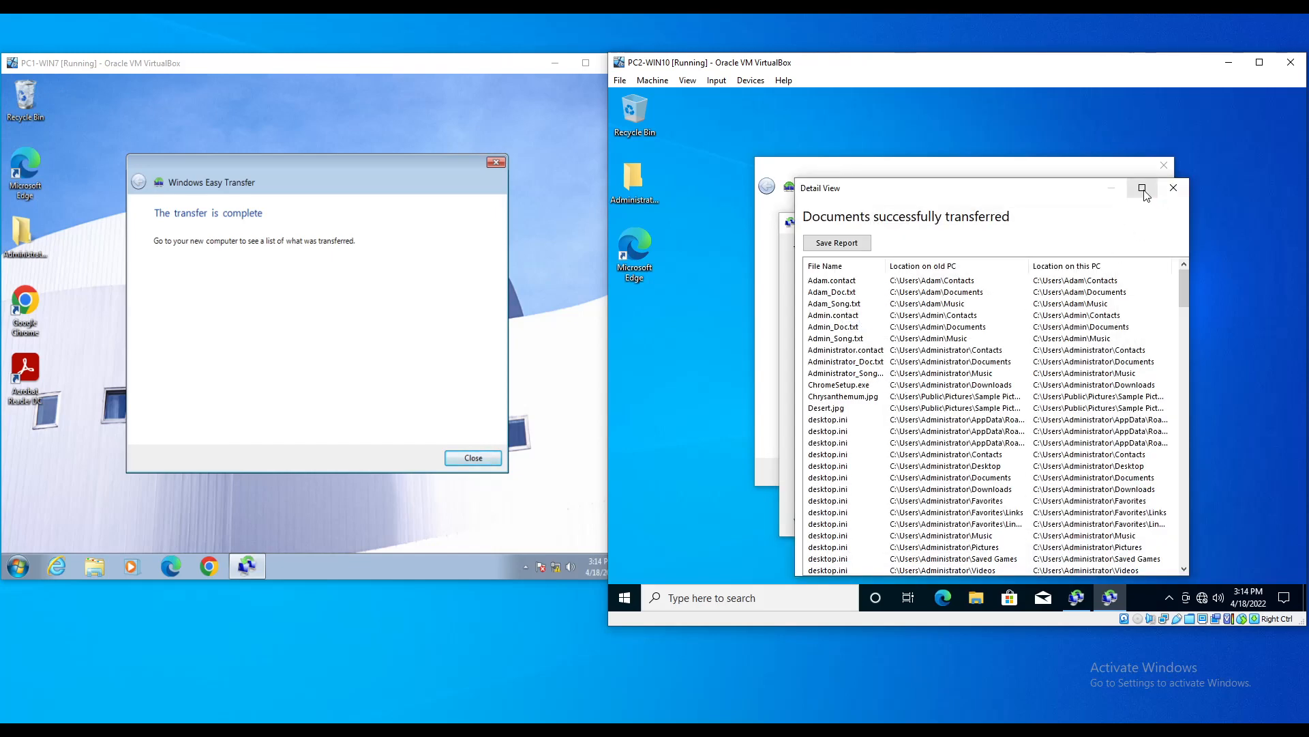
left_click(1143, 190)
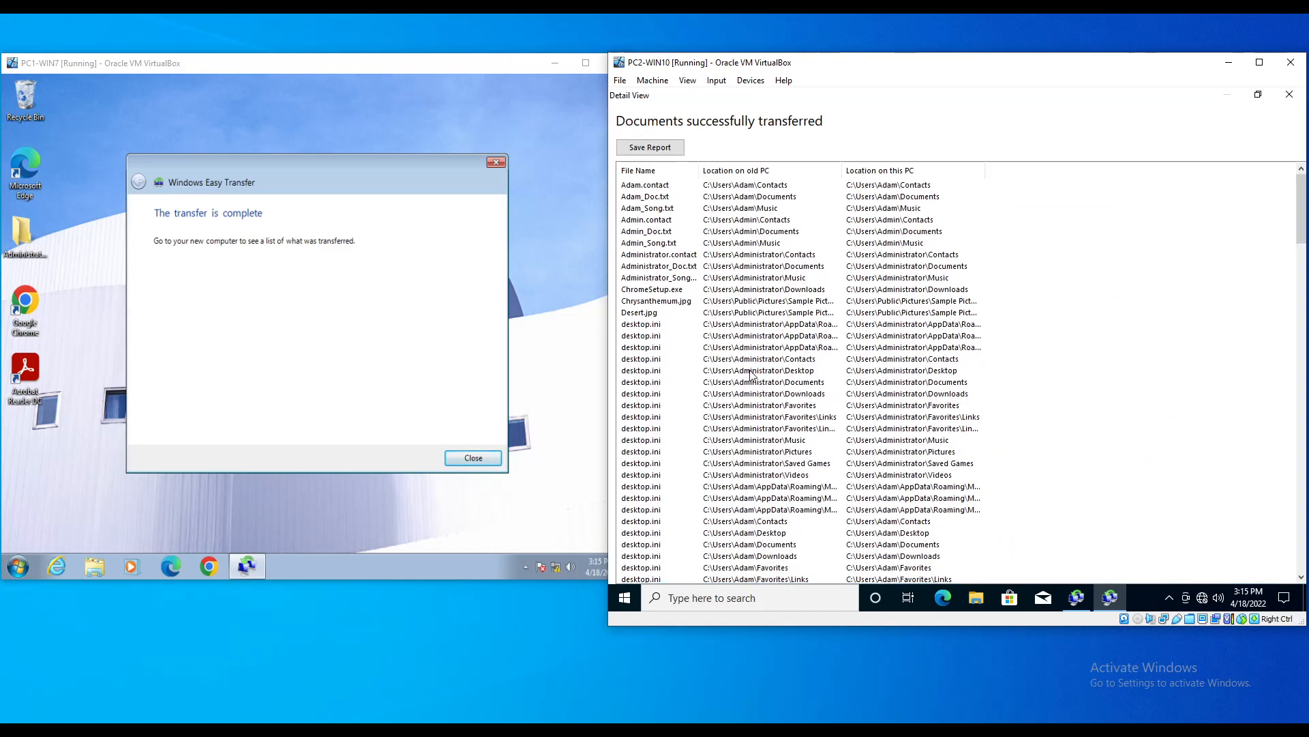
scroll(750, 374, "down", 20)
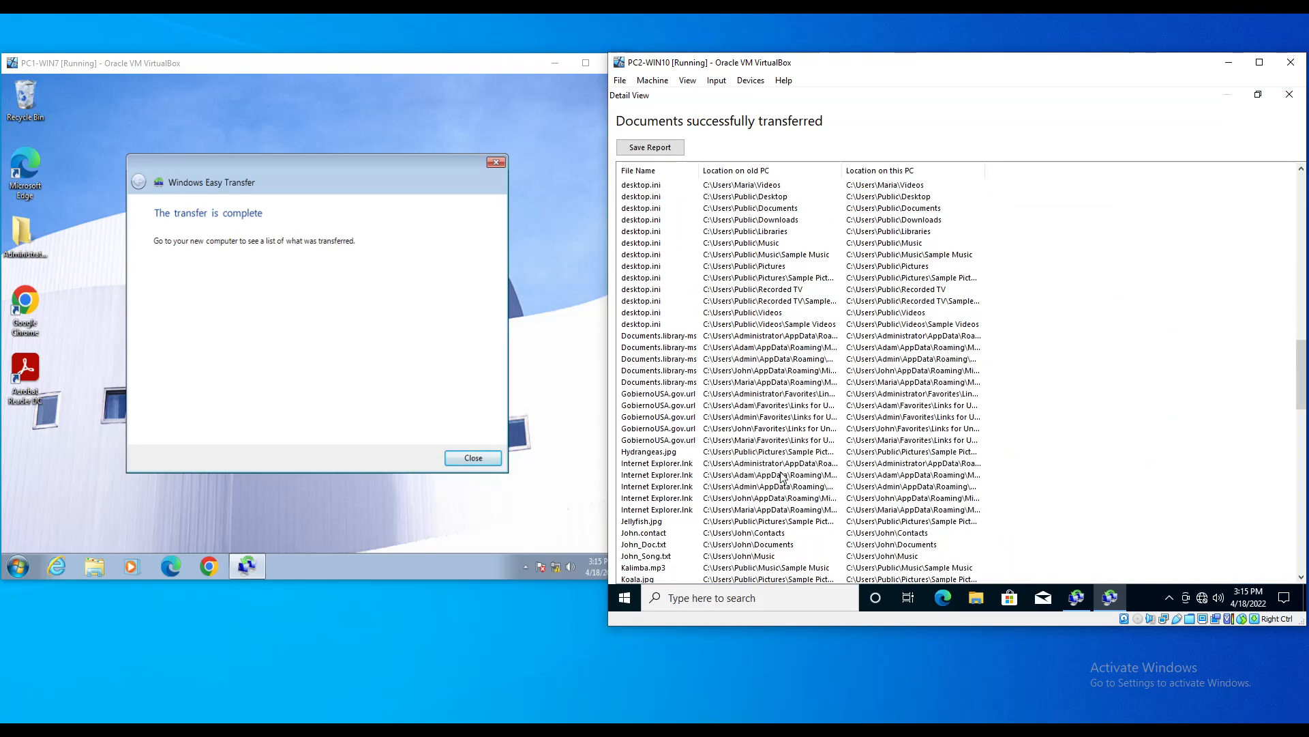
scroll(783, 478, "down", 20)
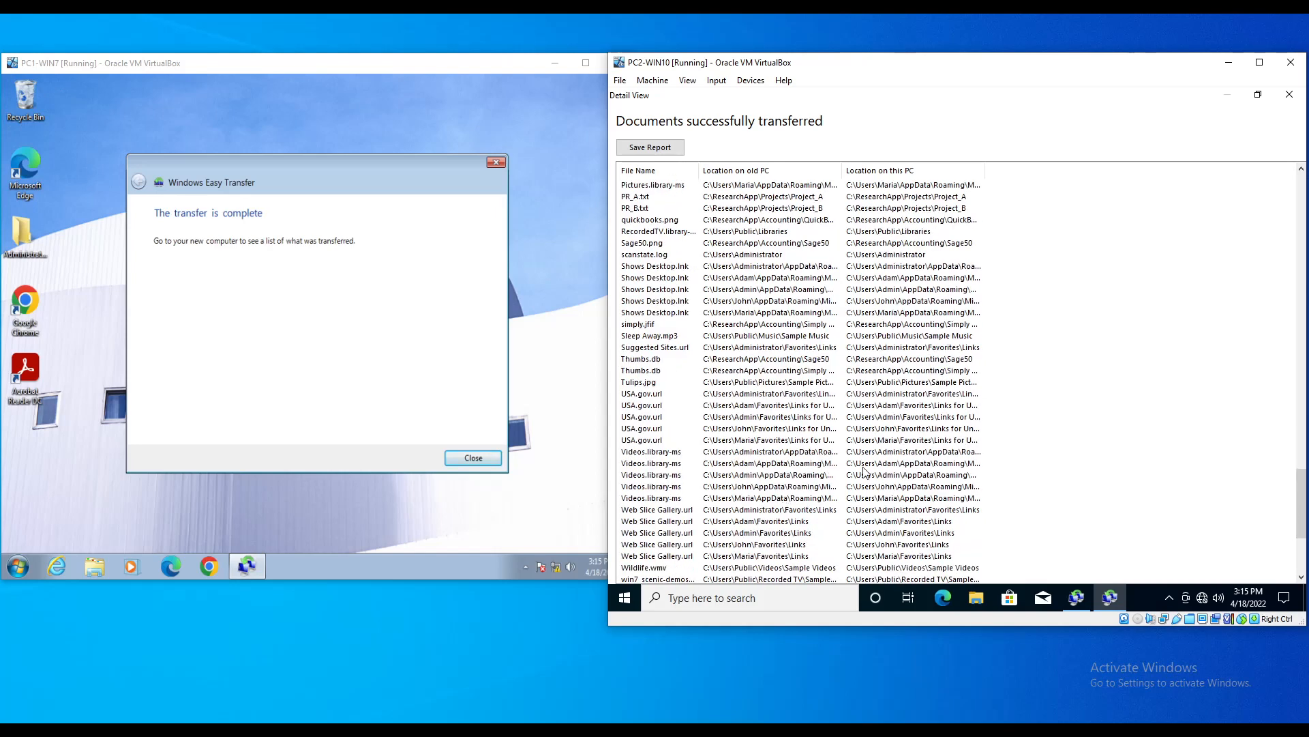
left_click(1289, 95)
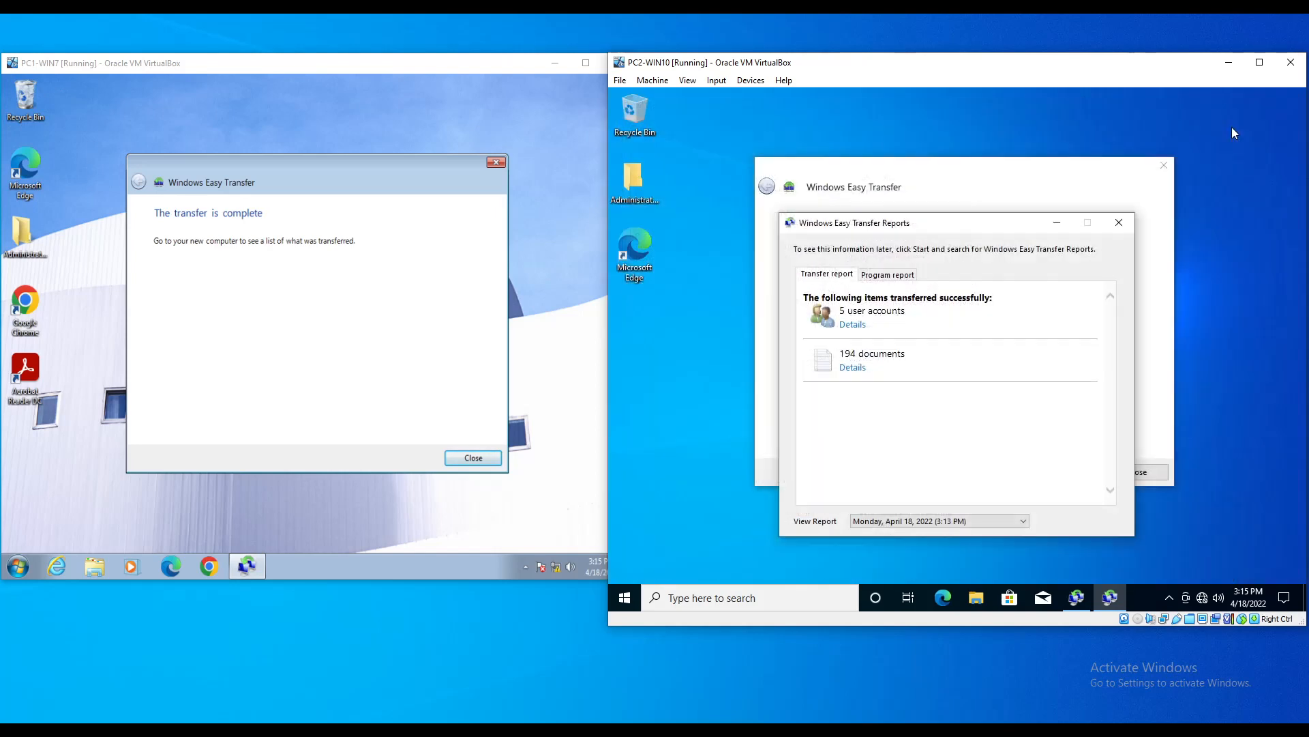
Step: Close the transfer reports and Windows Easy Transfer on both PC2-WIN10 and PC1-WIN7
left_click(1120, 223)
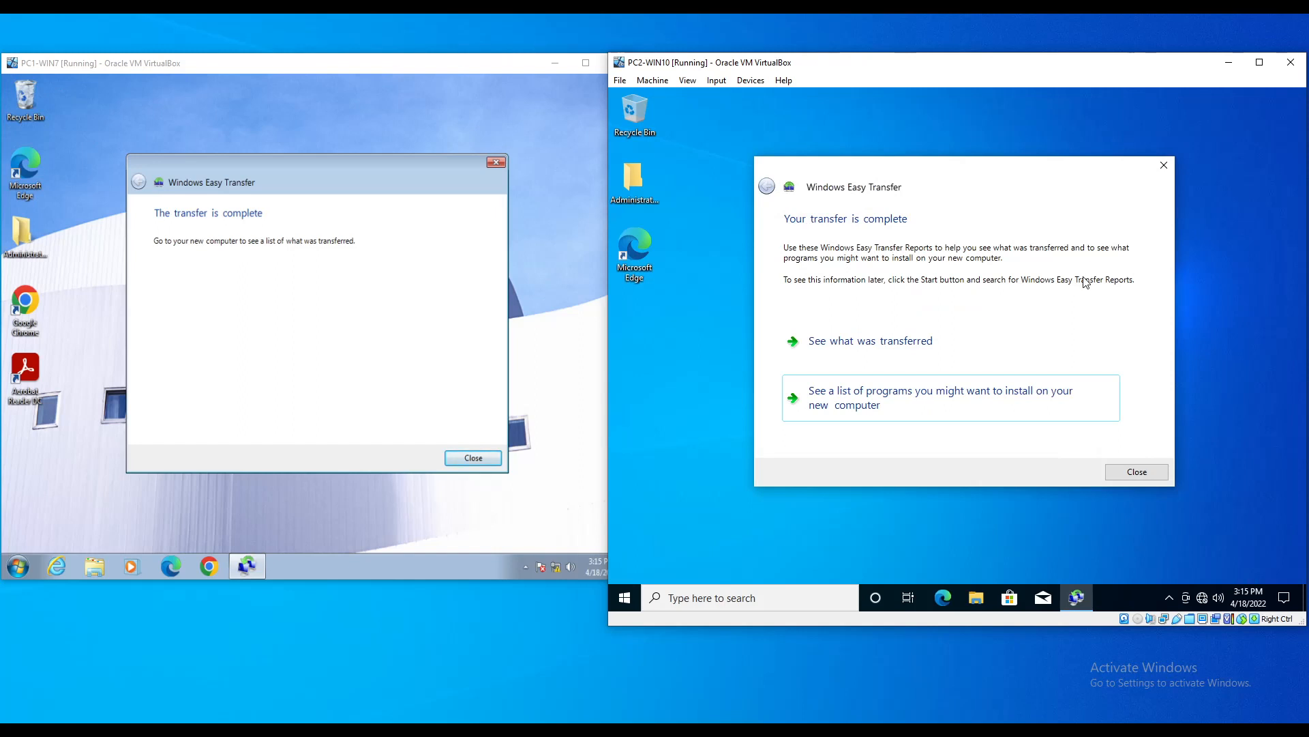
left_click(1137, 472)
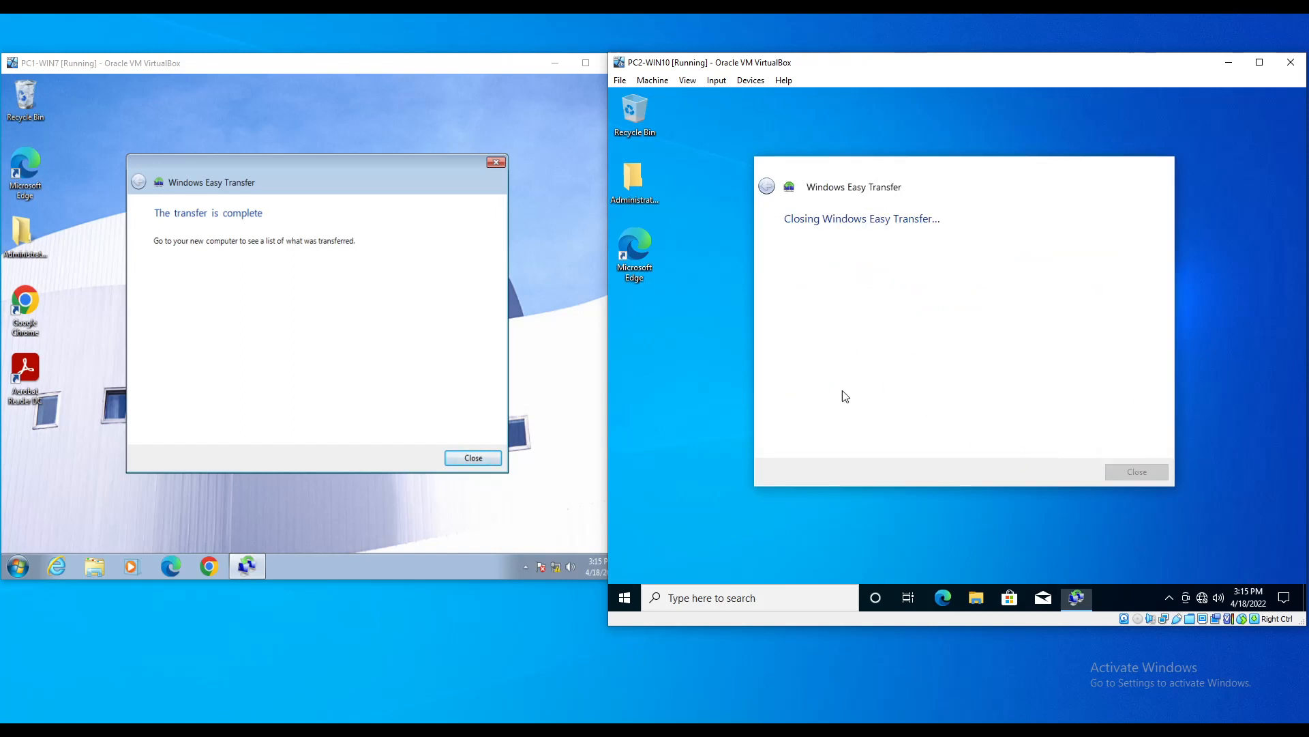
left_click(474, 459)
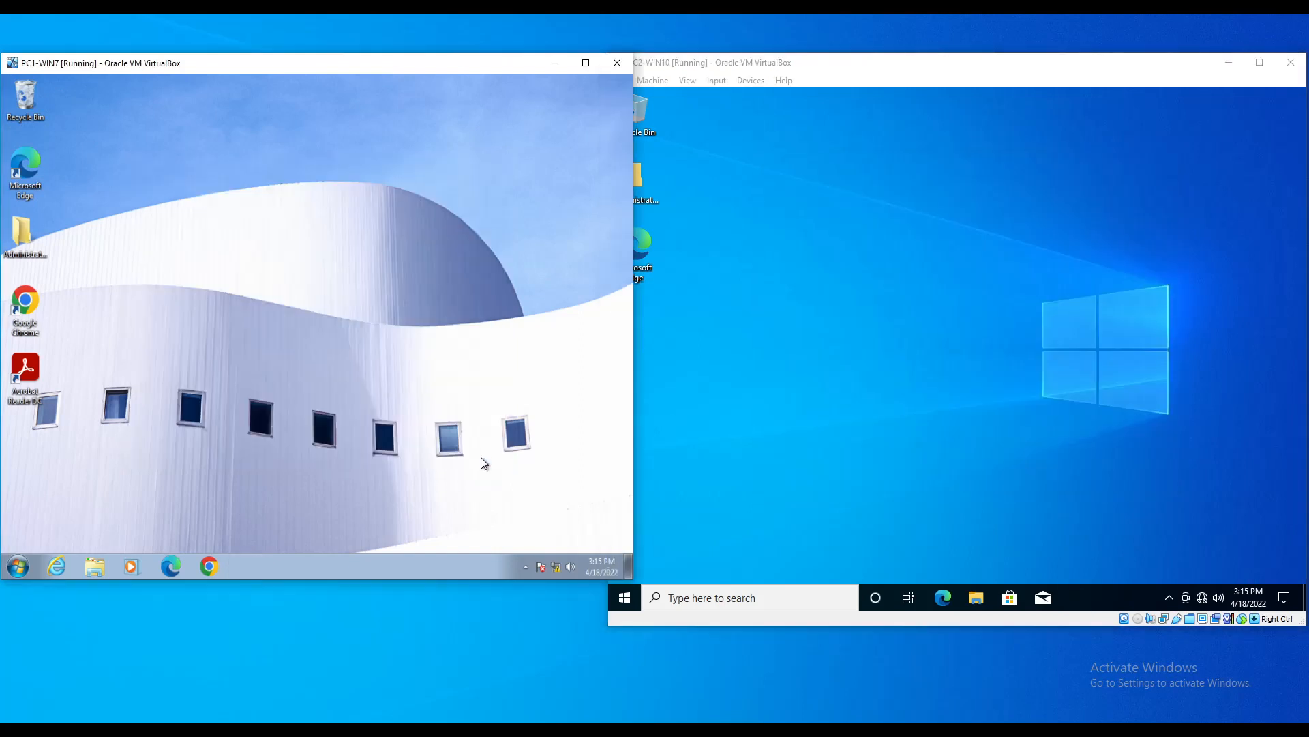